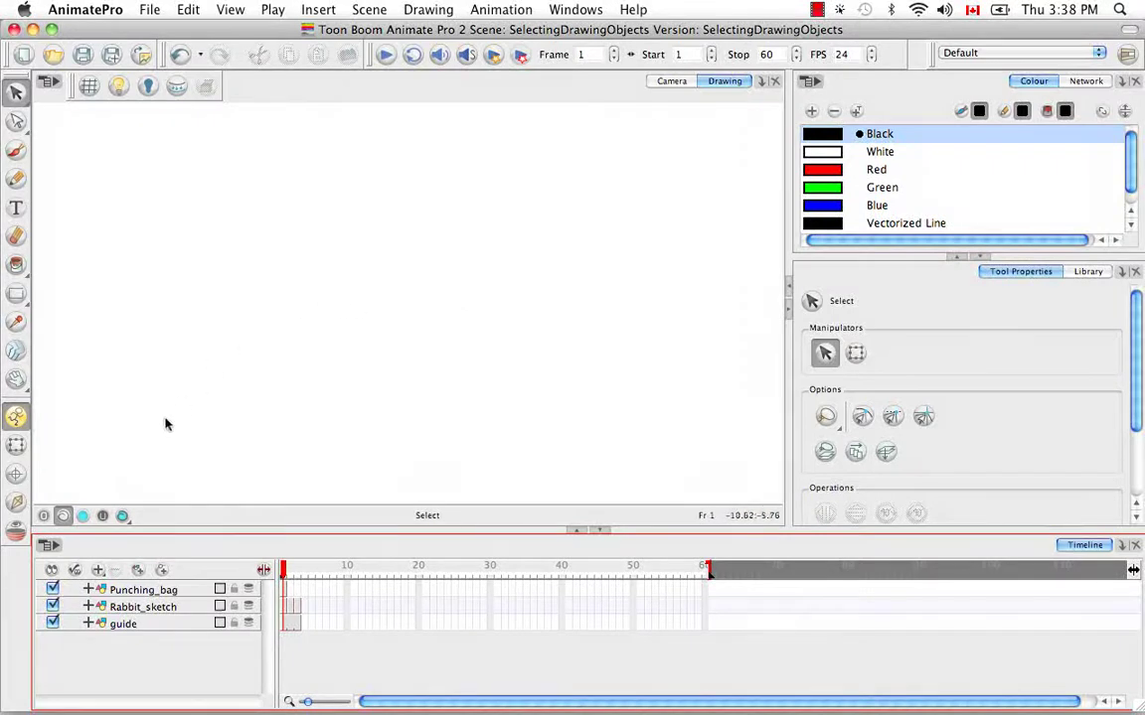
Step: Add a new drawing layer to the timeline and name it Dojo
click(138, 570)
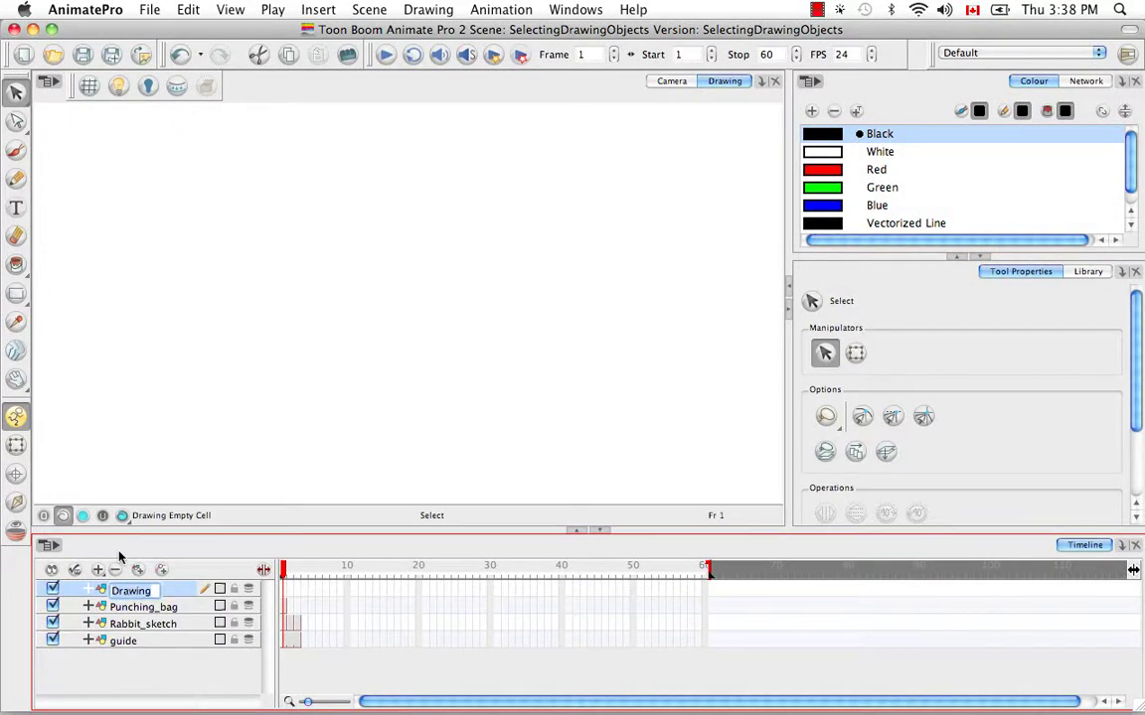
key(BackSpace)
text(Dojo)
key(Return)
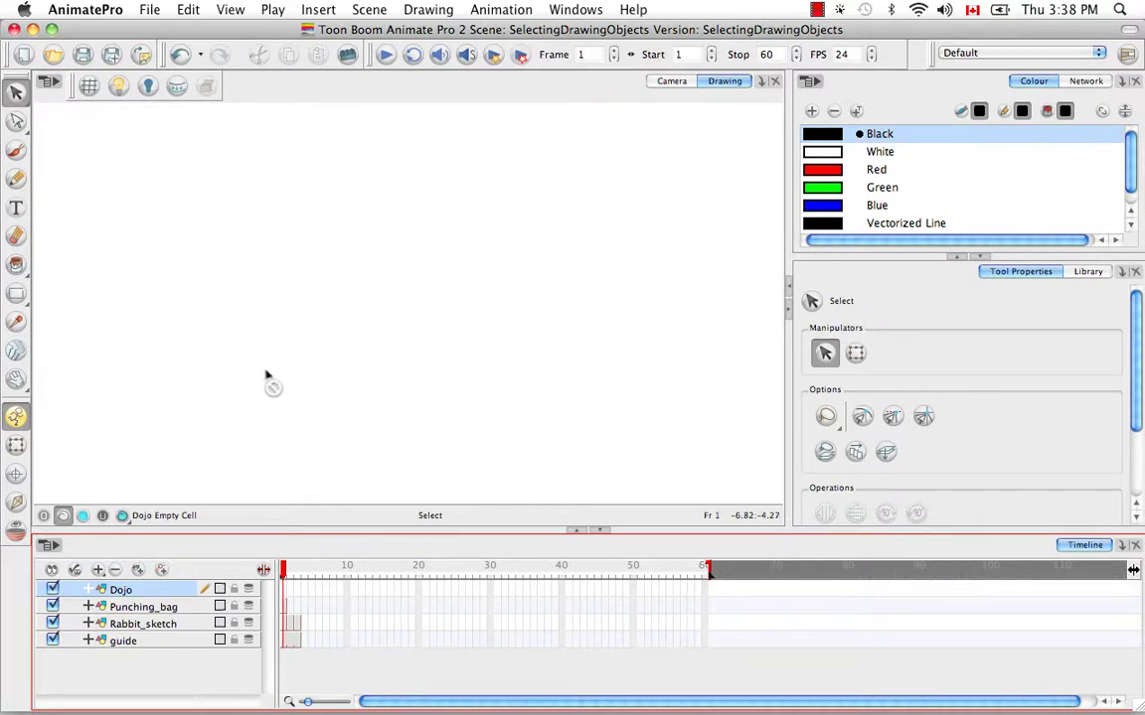
Step: Draw four separate black-outlined rectangles of different sizes on the Dojo layer using the Rectangle tool
click(16, 294)
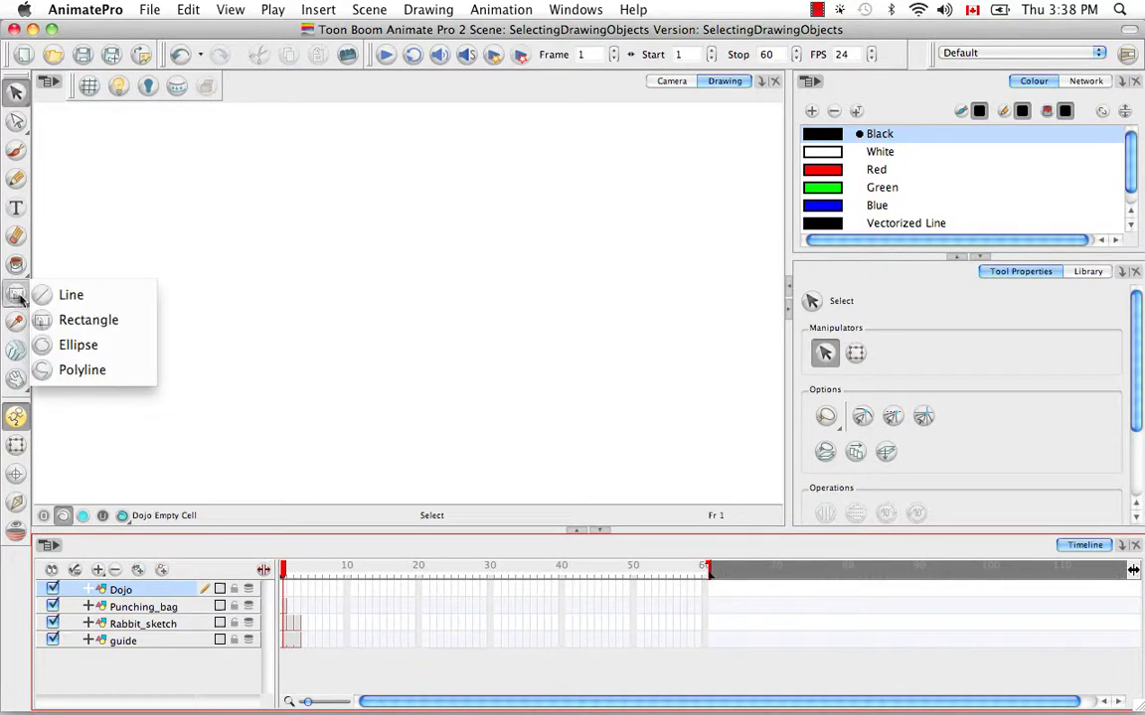
click(80, 320)
drag(353, 145, 478, 250)
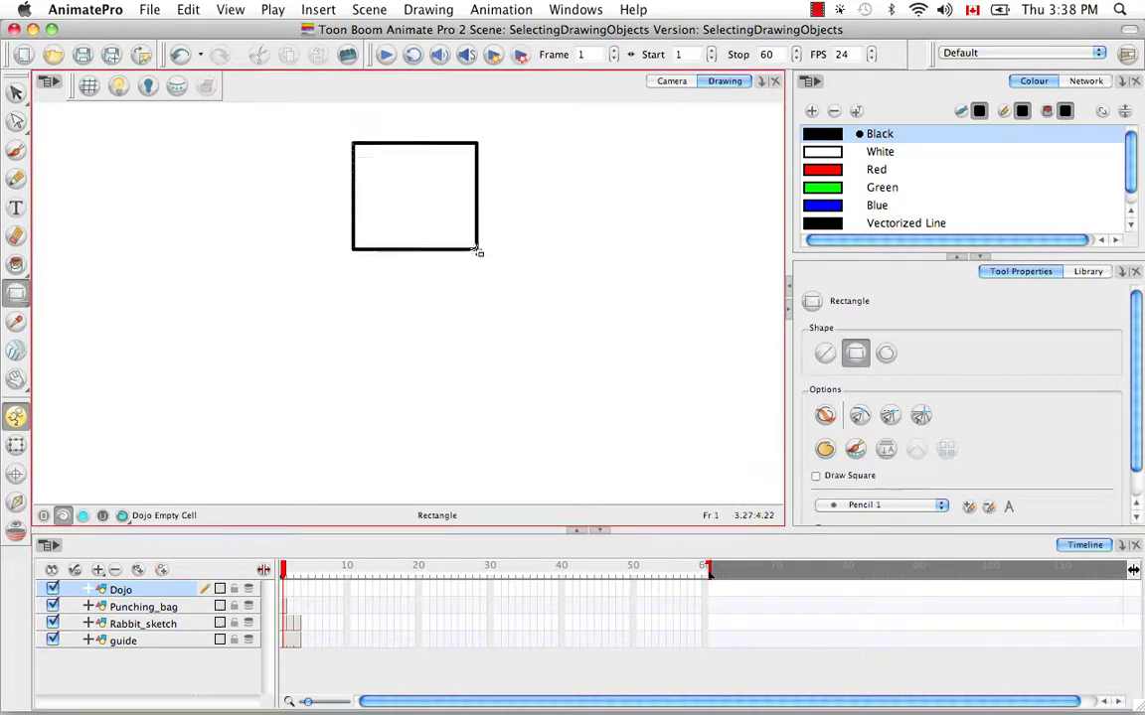
mouse_move(76, 211)
mouse_down()
mouse_move(186, 220)
mouse_move(210, 359)
mouse_up()
mouse_move(252, 301)
mouse_down()
mouse_move(374, 306)
mouse_move(449, 466)
mouse_up()
mouse_move(679, 214)
mouse_down()
mouse_move(549, 322)
mouse_move(528, 378)
mouse_up()
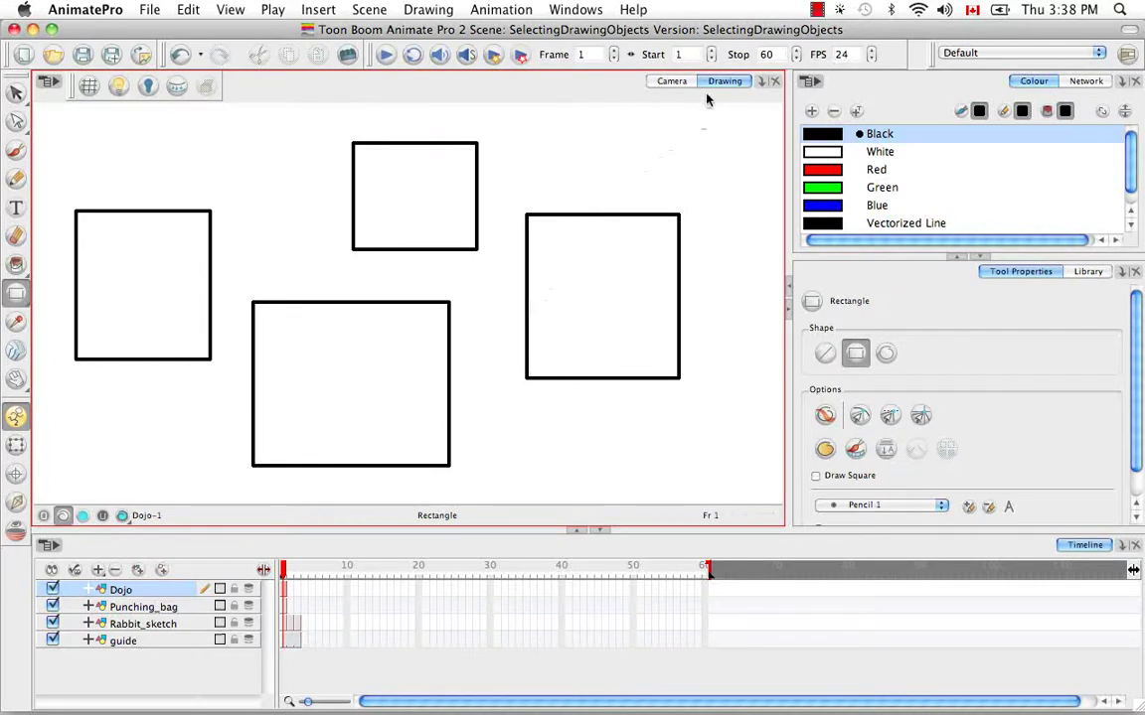
Step: In the Camera view, lasso artwork across several layers with the Select tool and clear the selection
click(678, 81)
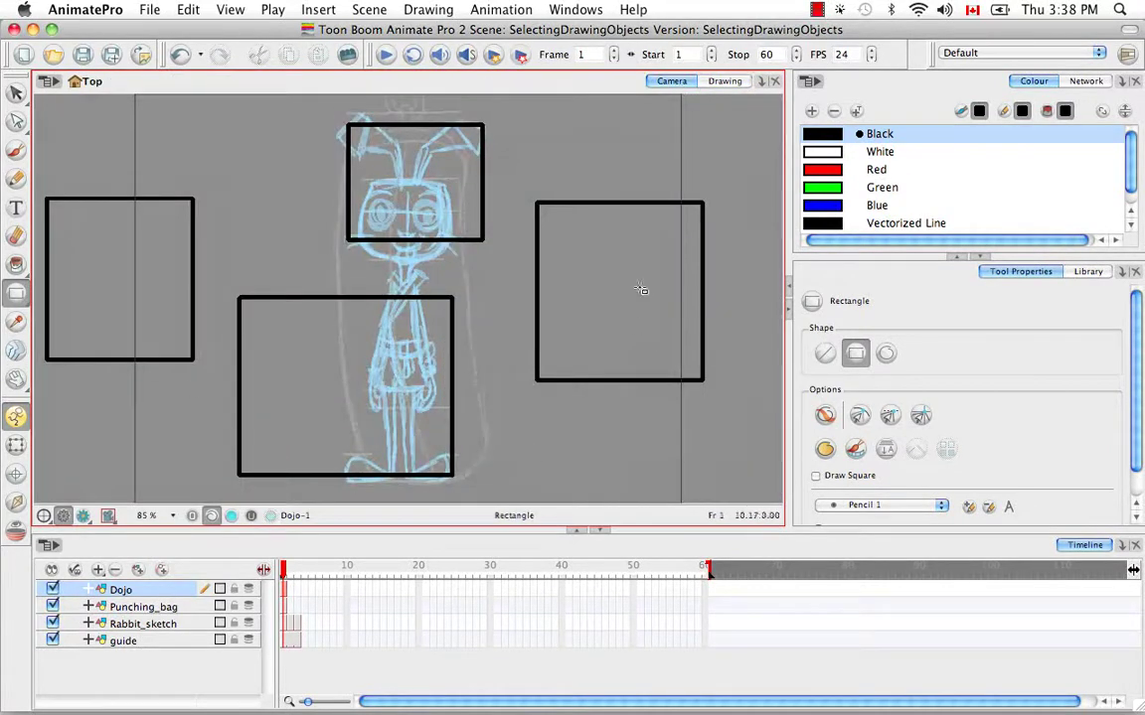
drag(16, 92, 60, 96)
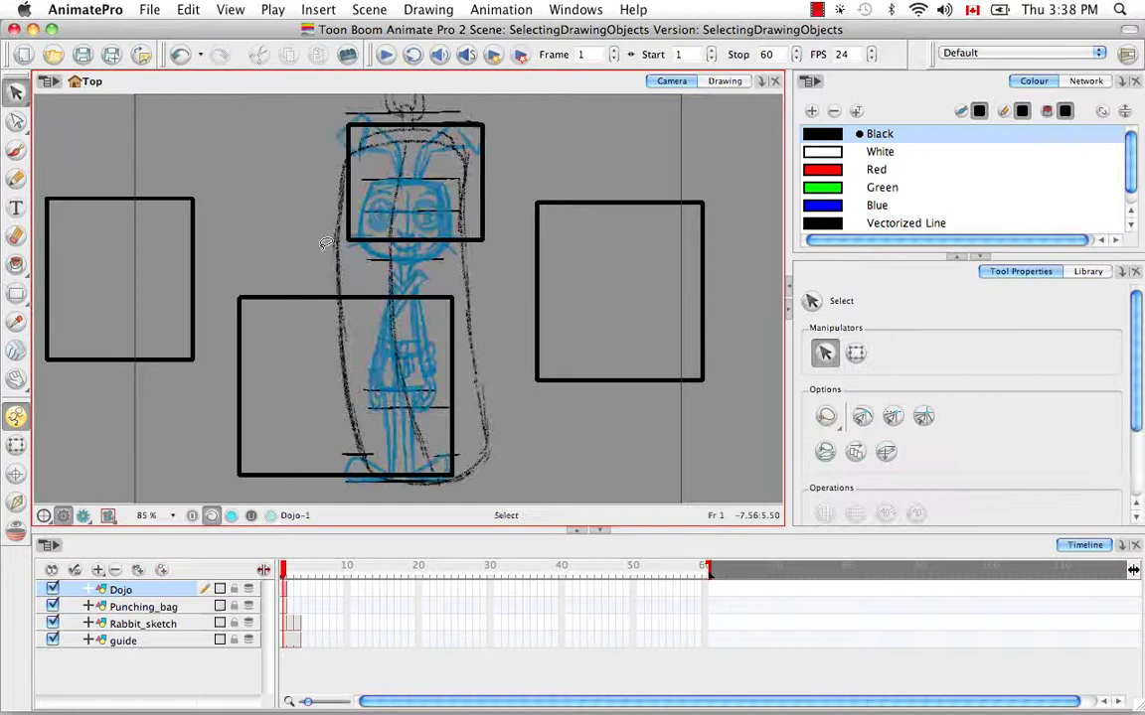
mouse_move(569, 147)
mouse_down()
mouse_move(434, 129)
mouse_move(528, 333)
mouse_up()
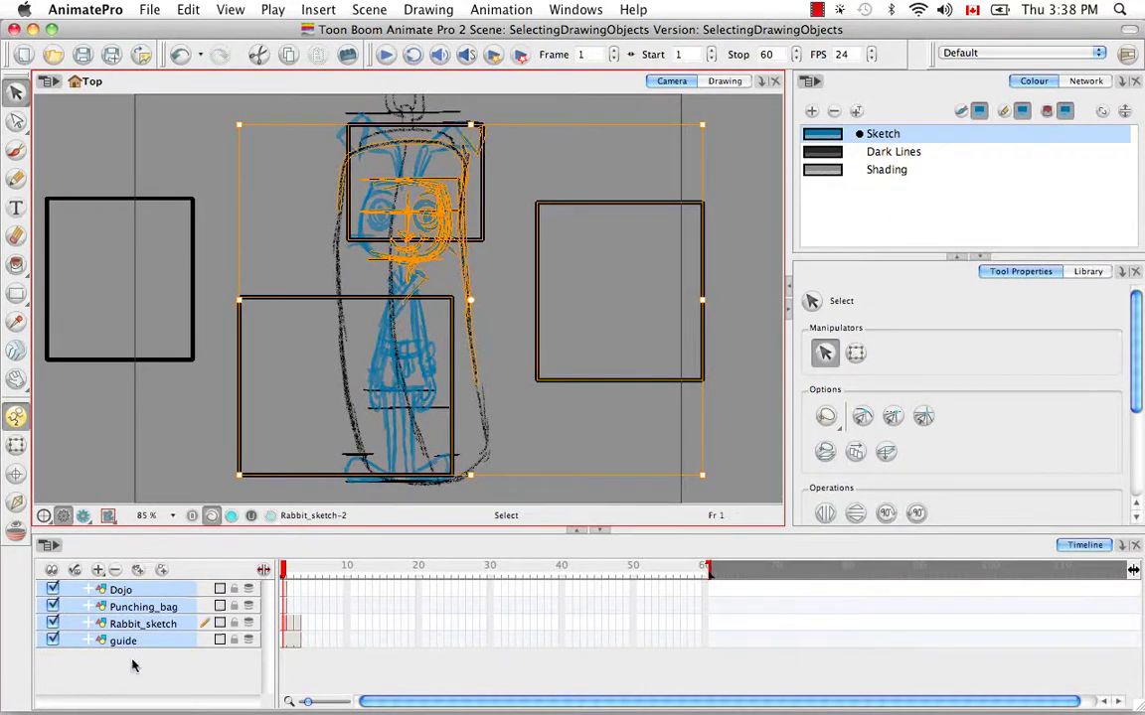
click(217, 479)
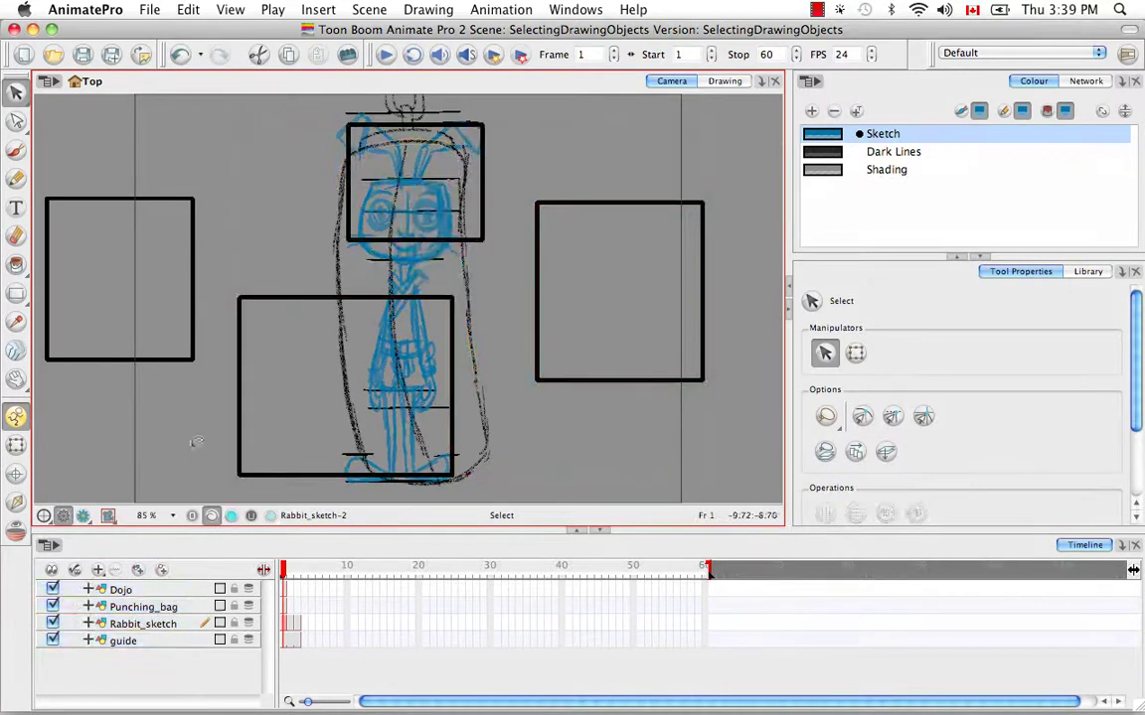
Step: Make the Dojo layer active and enable the Camera preference Select Tool Works on Single Drawing
click(154, 591)
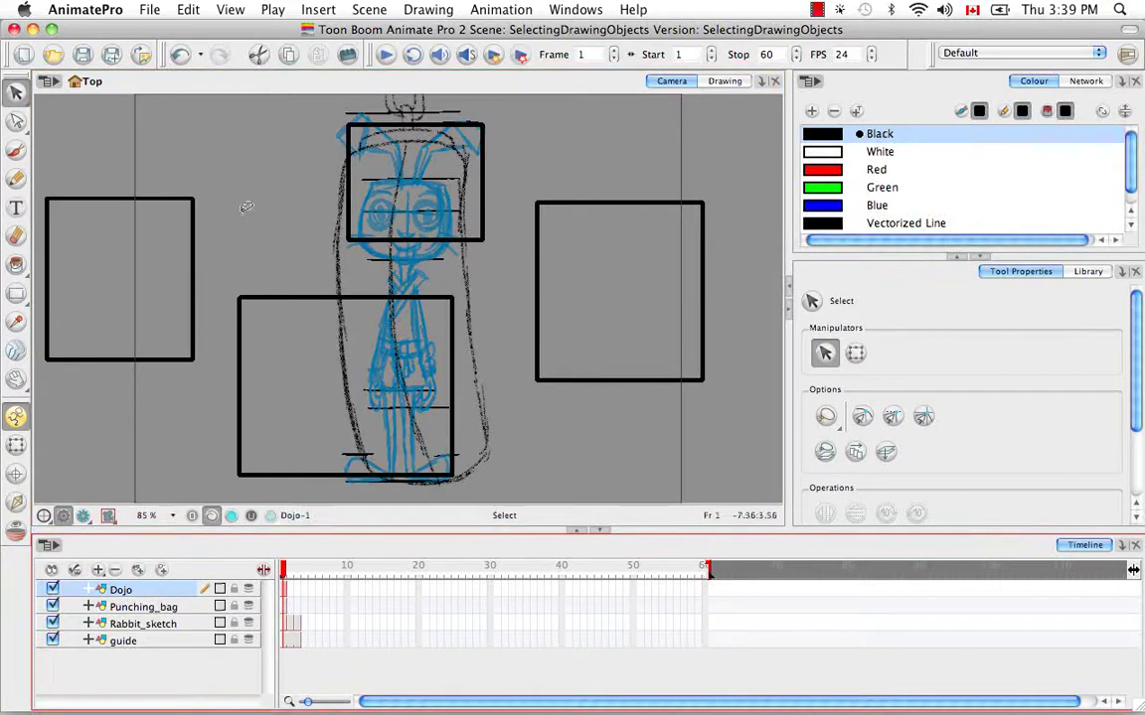
click(85, 9)
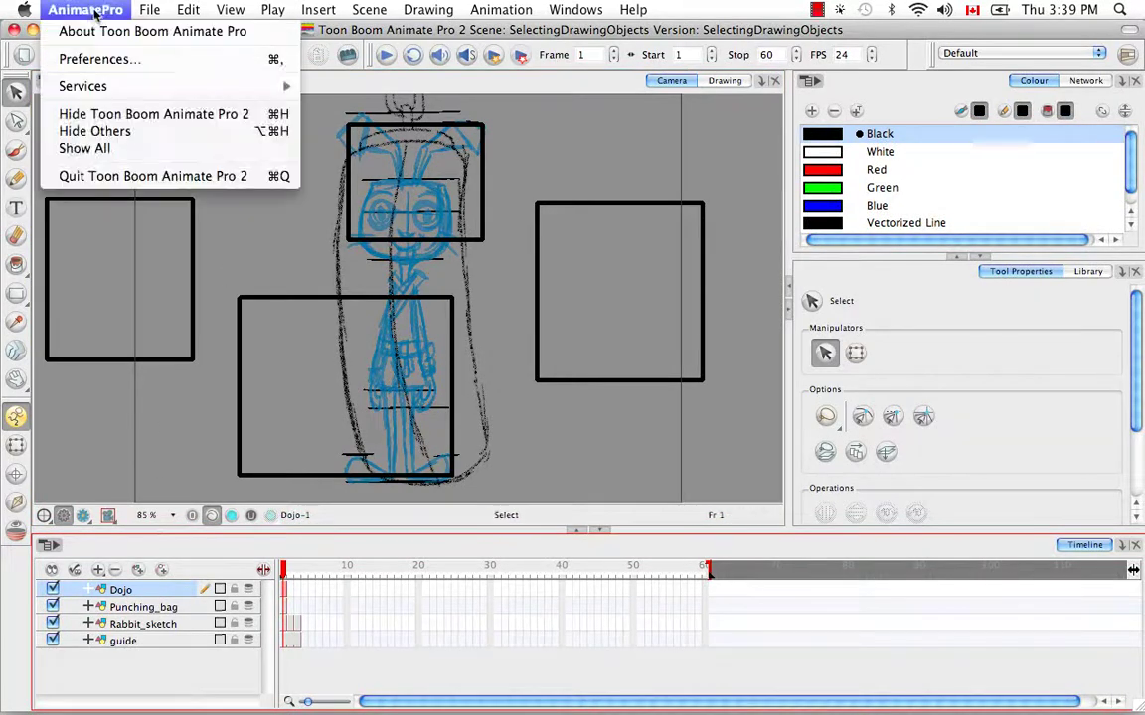
click(109, 60)
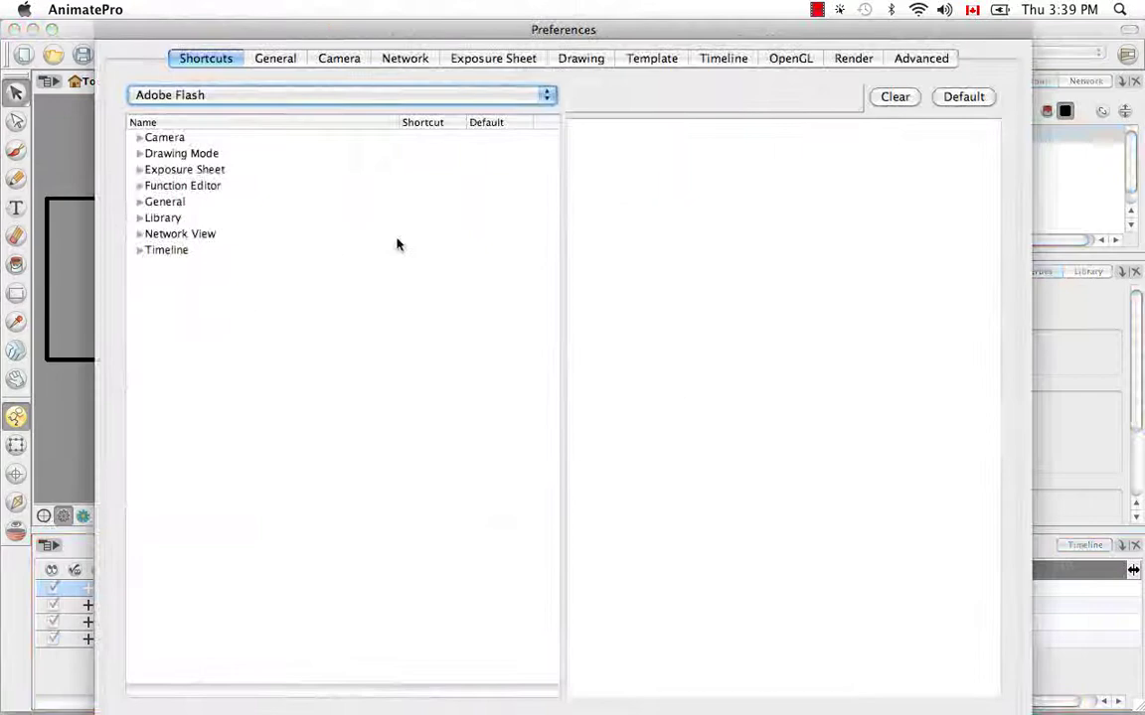
click(353, 63)
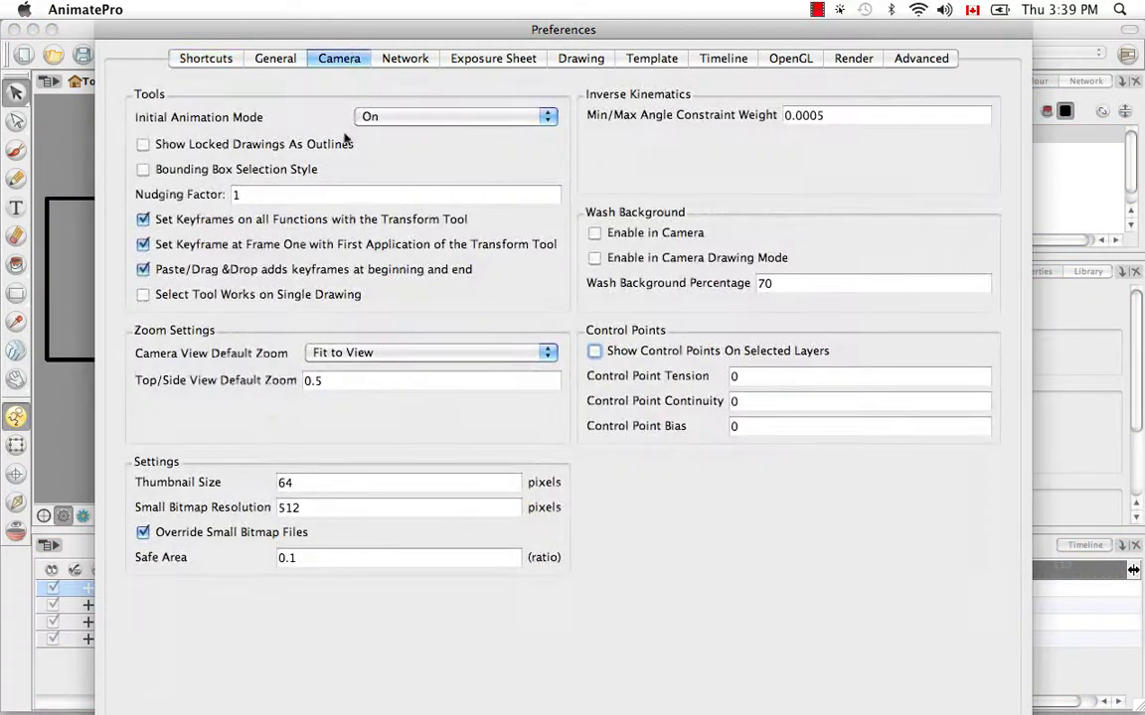
click(143, 295)
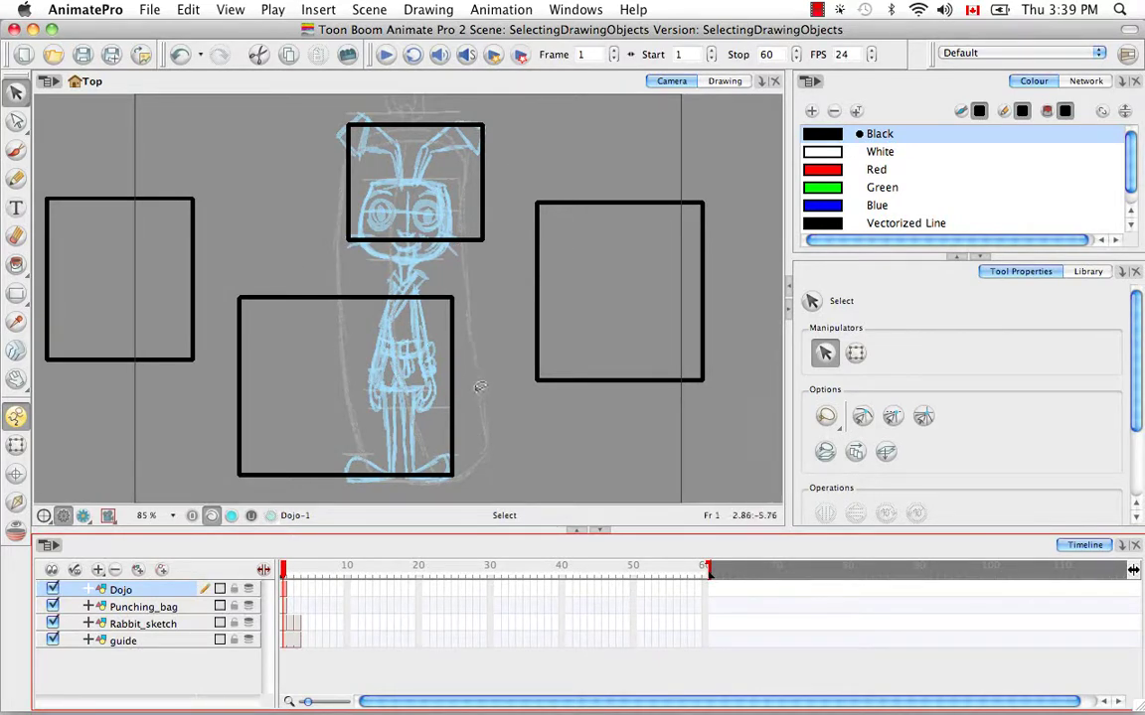
Step: Test single-drawing selection in the Camera view by selecting Dojo rectangles one at a time and deselecting each
click(538, 377)
click(518, 408)
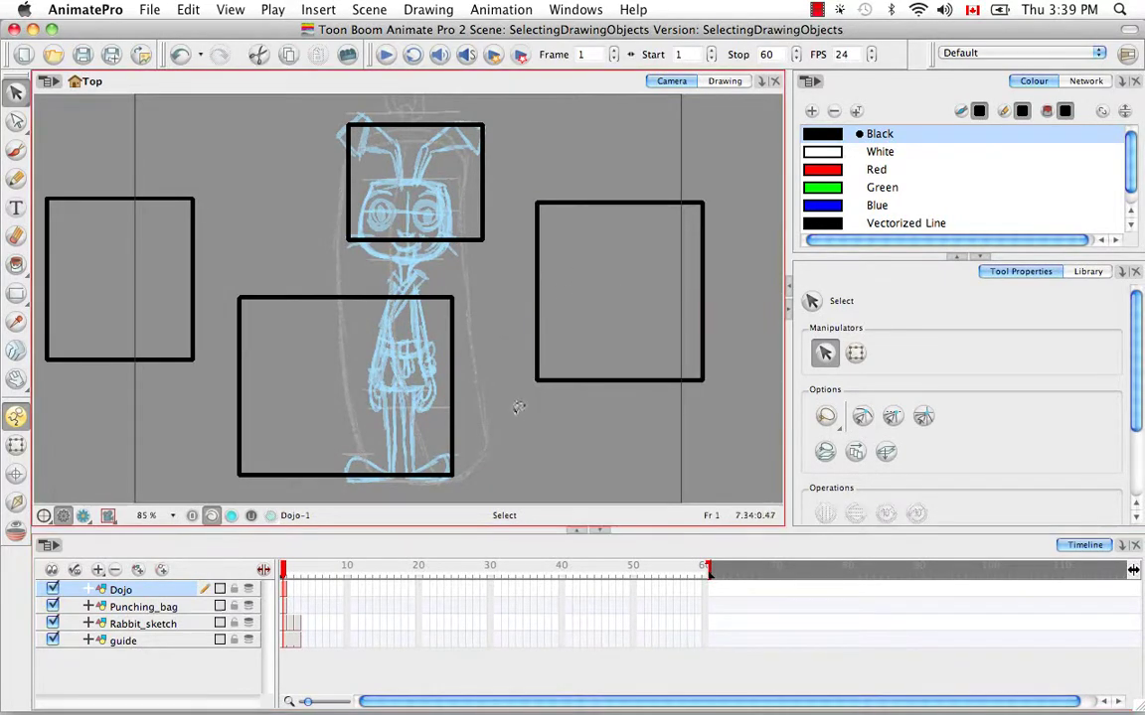
click(453, 372)
click(496, 296)
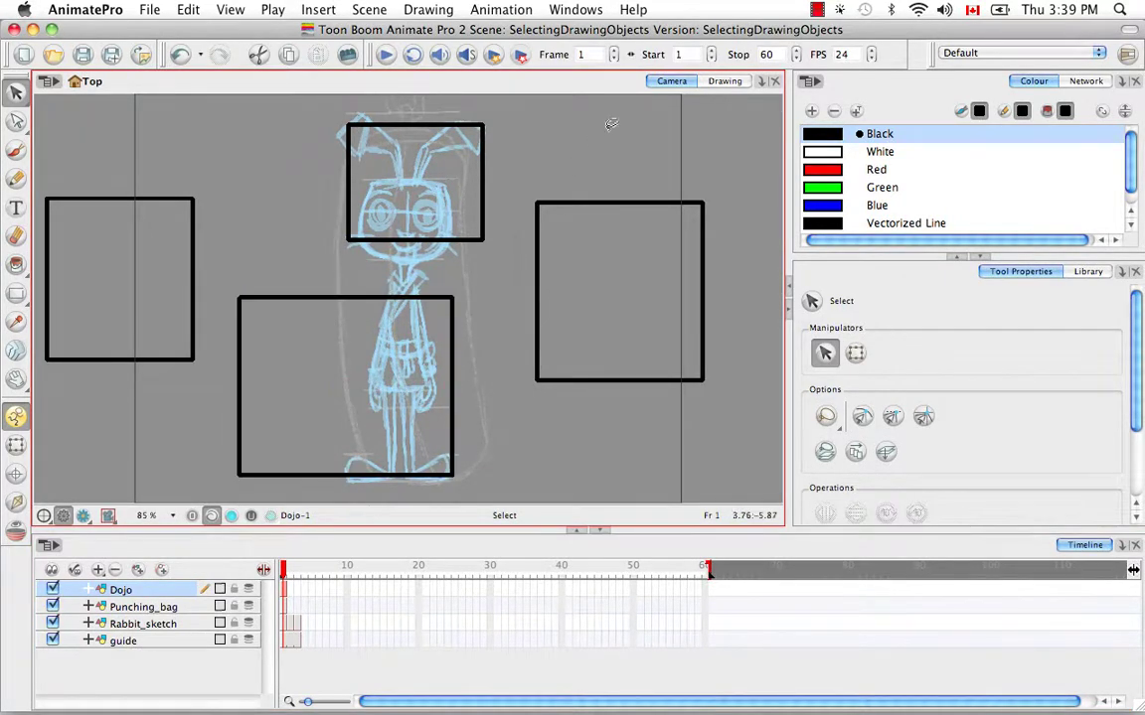
Step: Show the Dojo drawing in the Drawing view and change from the Brush tool to the Select tool
click(722, 81)
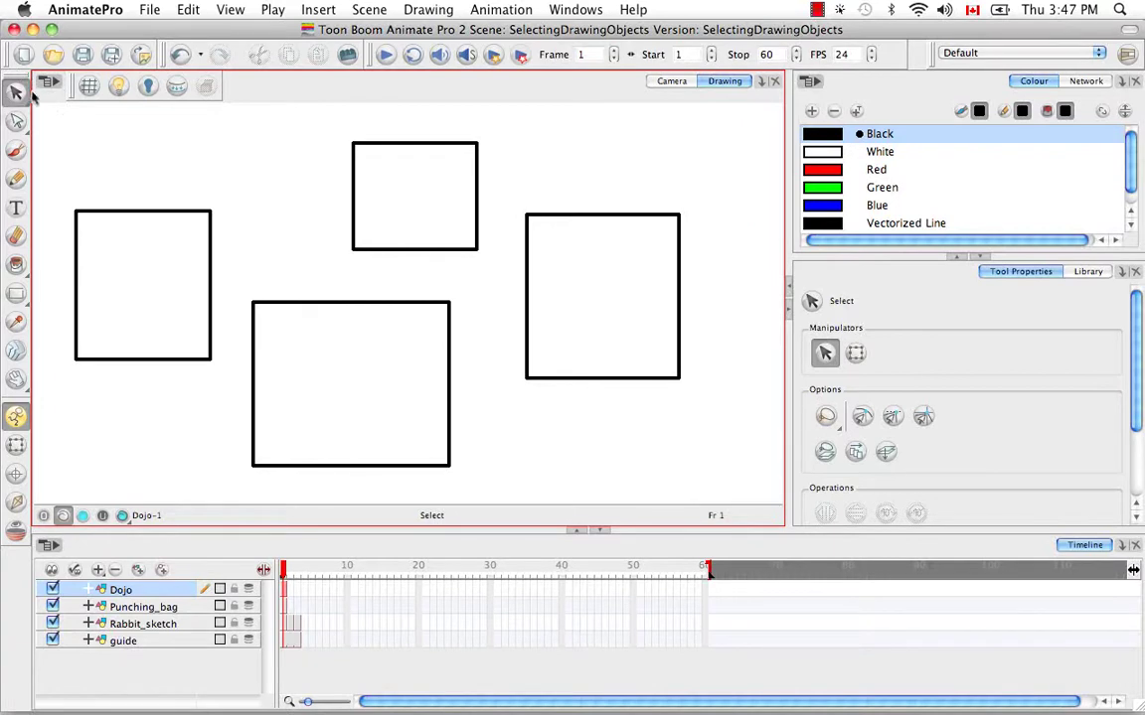
click(15, 149)
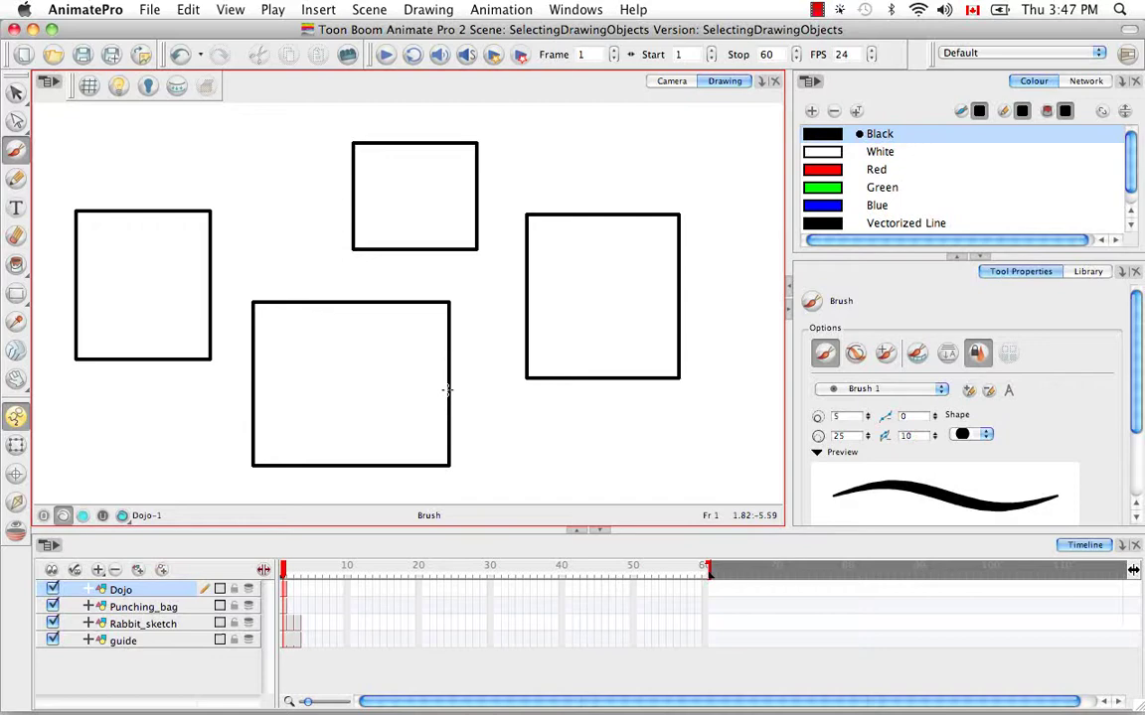
key(alt+v)
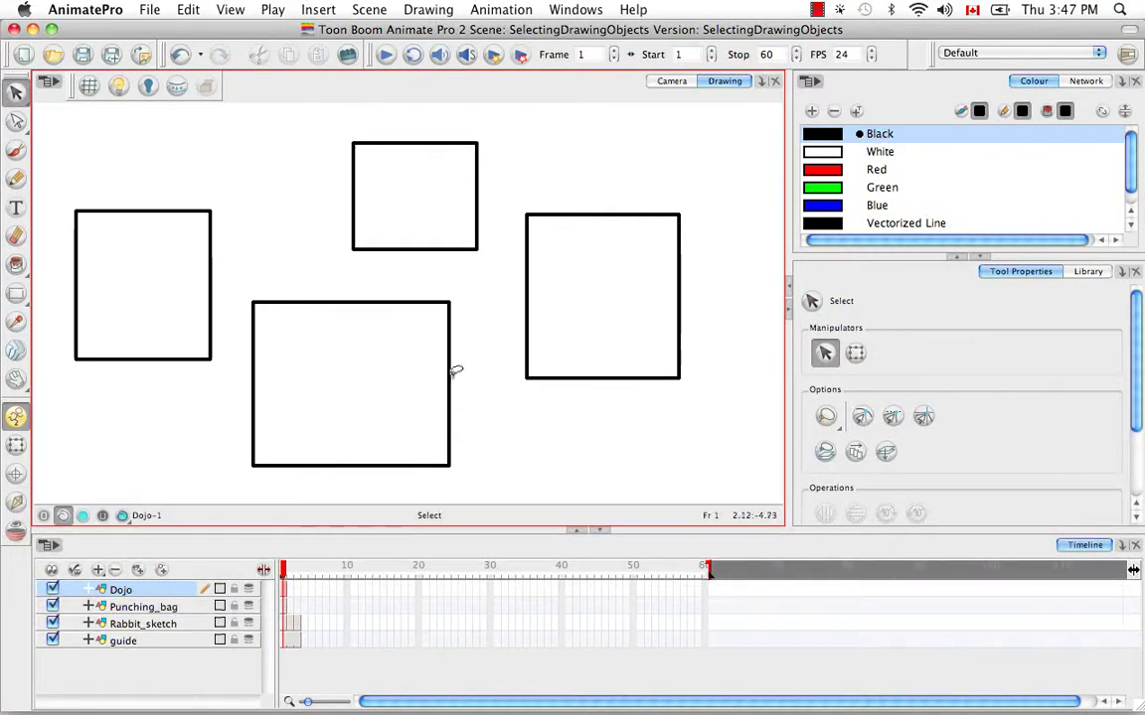
Step: Brush a short wavy stroke beneath the rightmost rectangle and select it with the temporary Select tool override
click(15, 149)
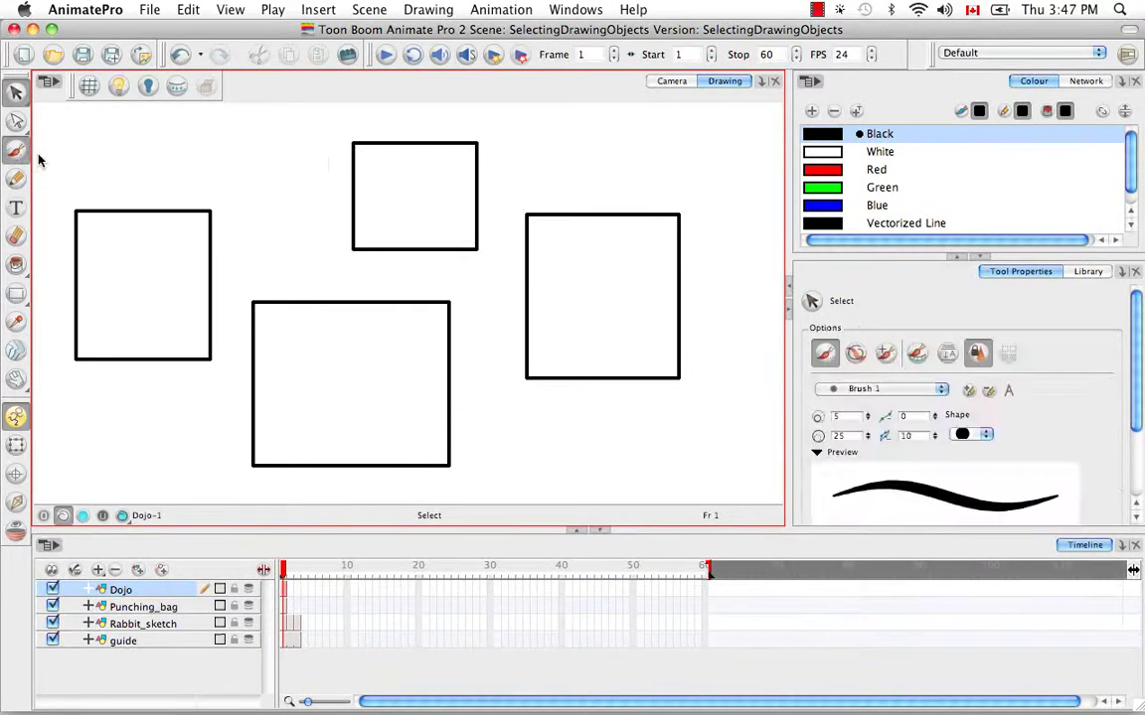
mouse_move(509, 445)
mouse_down()
mouse_move(621, 434)
mouse_move(629, 419)
mouse_up()
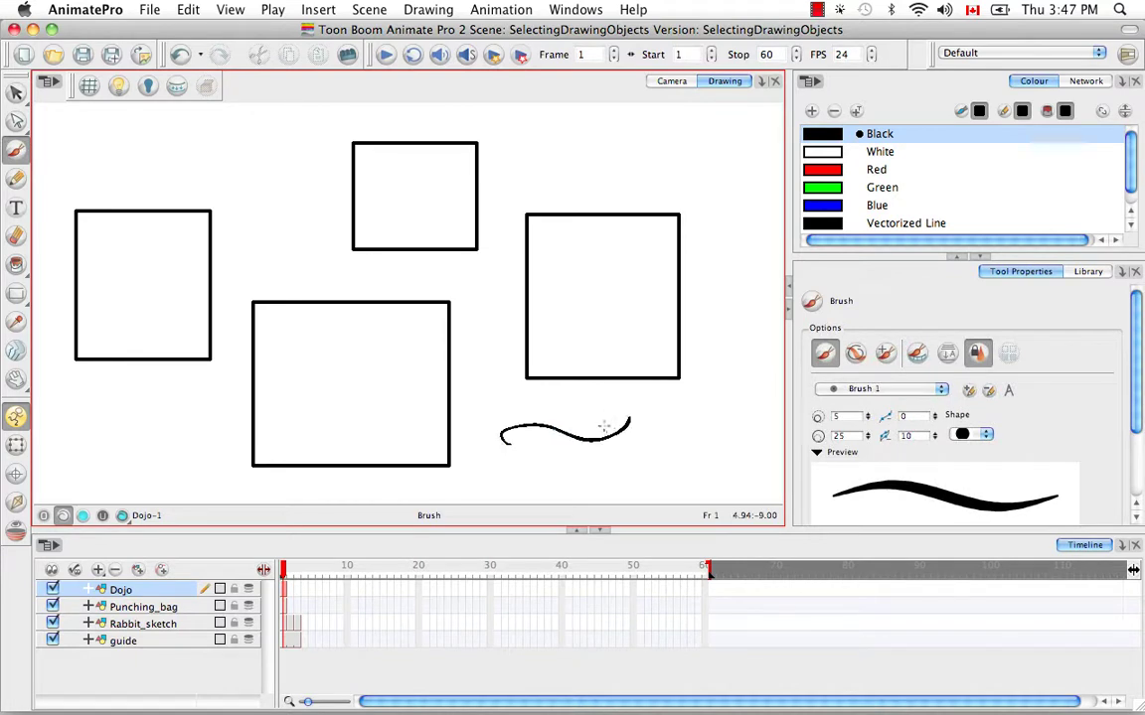
key(v)
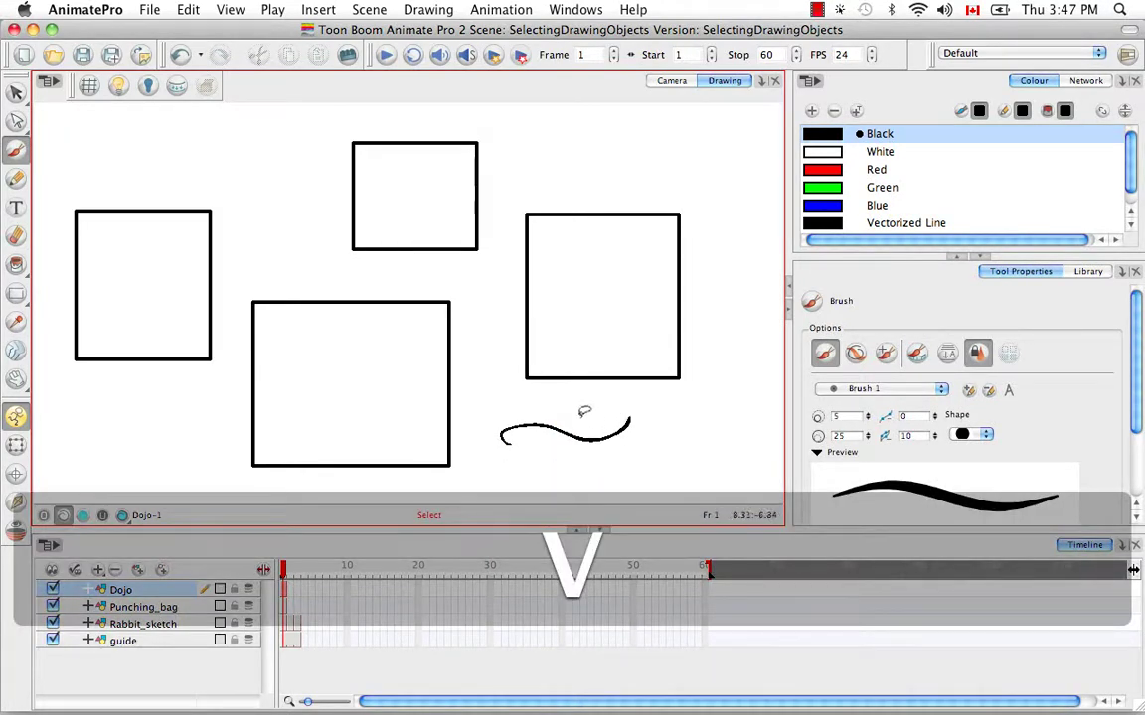
click(616, 433)
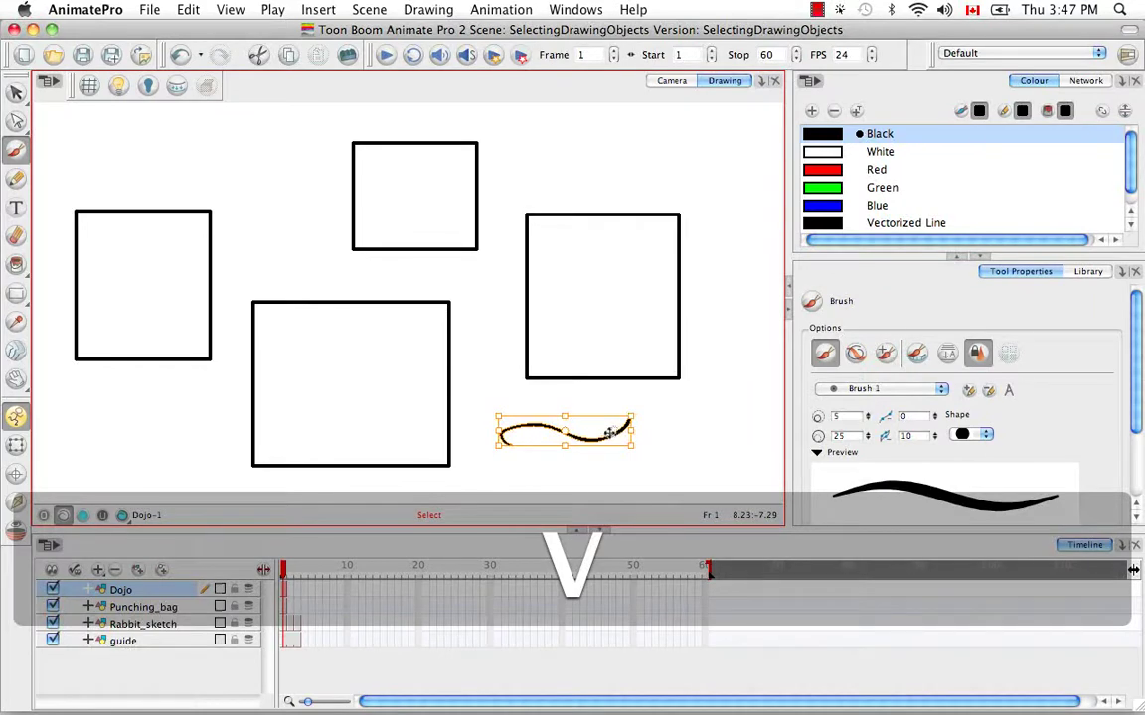
key(alt+b)
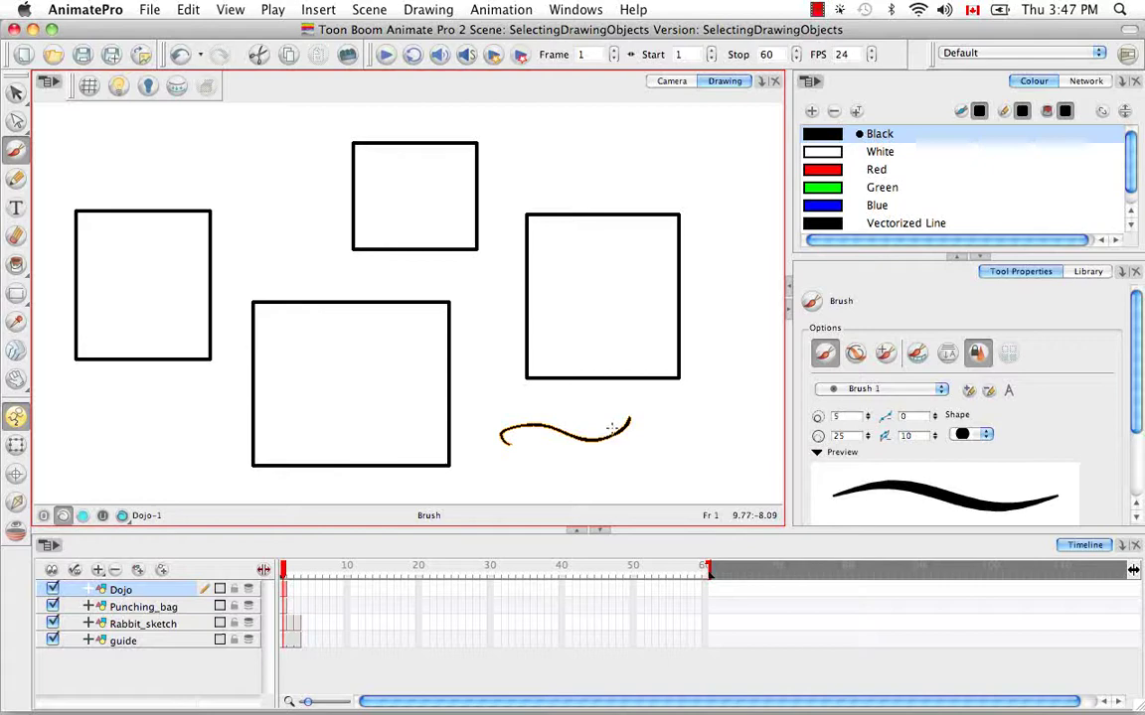
Step: Delete the wavy brush stroke while temporarily overriding the Brush with the Select tool
key(v)
mouse_move(612, 410)
mouse_down()
mouse_move(647, 425)
mouse_move(634, 406)
mouse_up()
key(BackSpace)
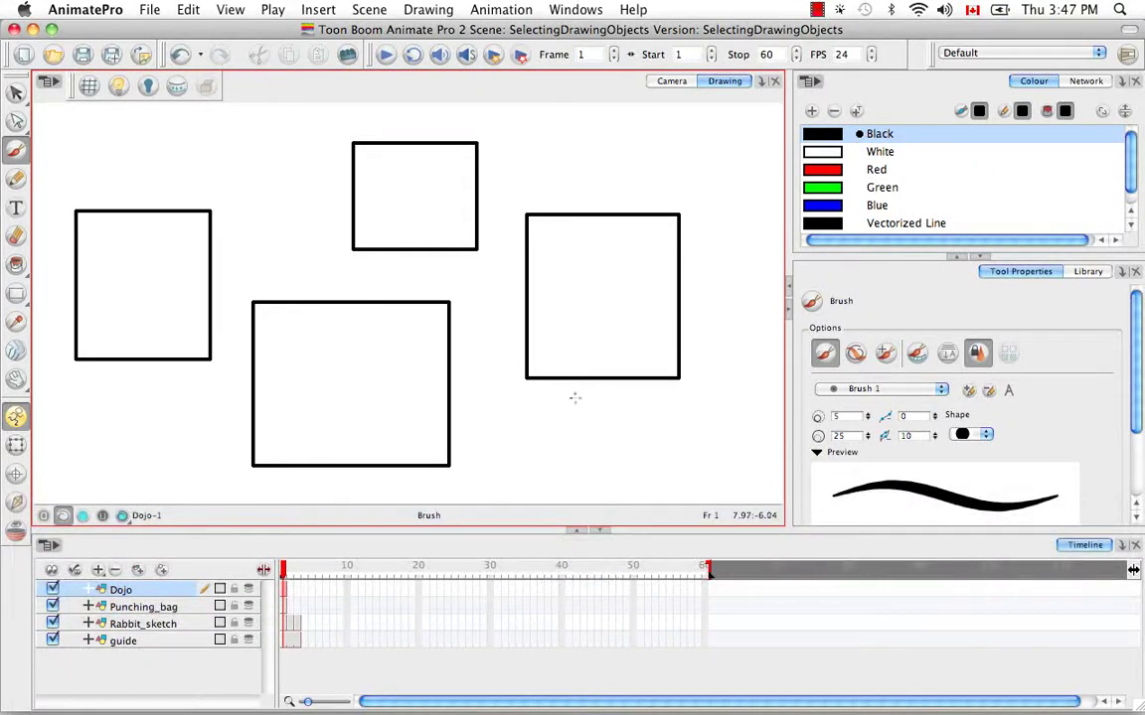
Step: Activate the Select tool, expand its Tool Properties area and set the selection mode to Marquee
key(alt+v)
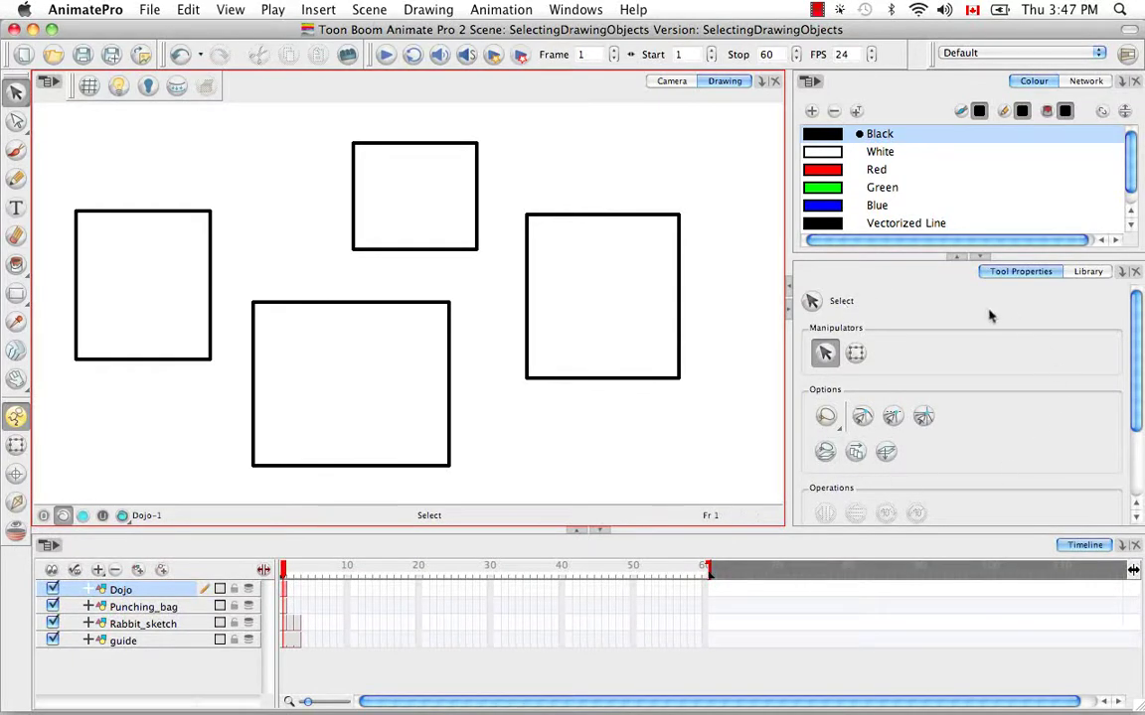
click(960, 257)
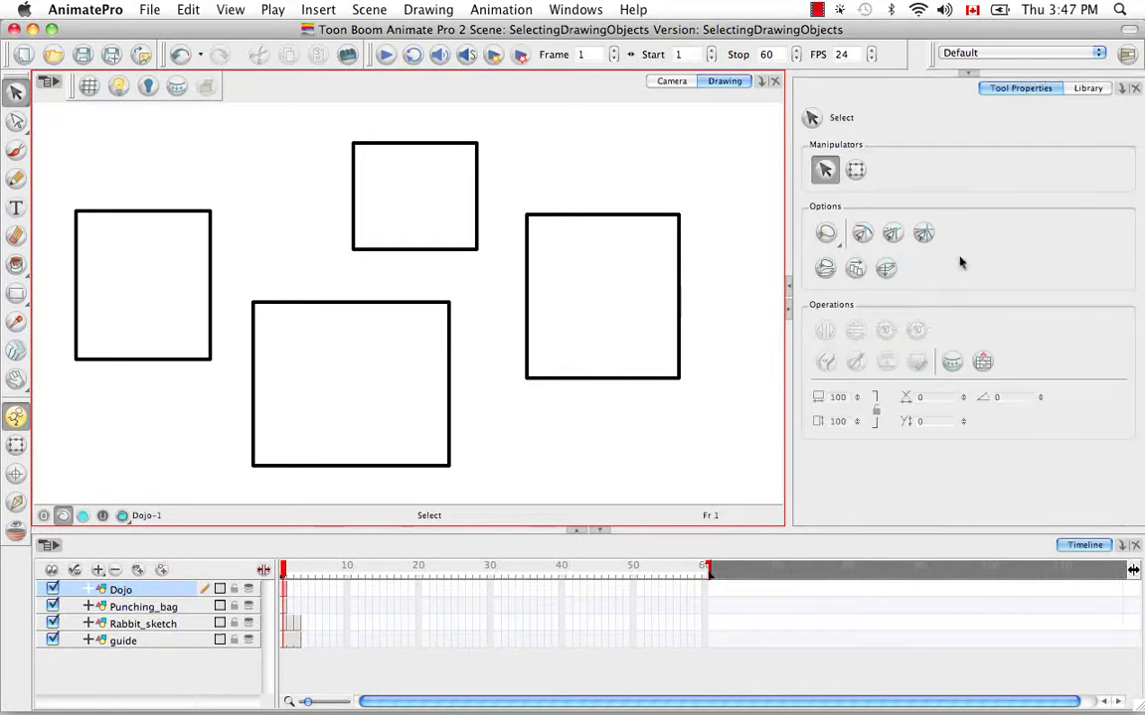
click(831, 239)
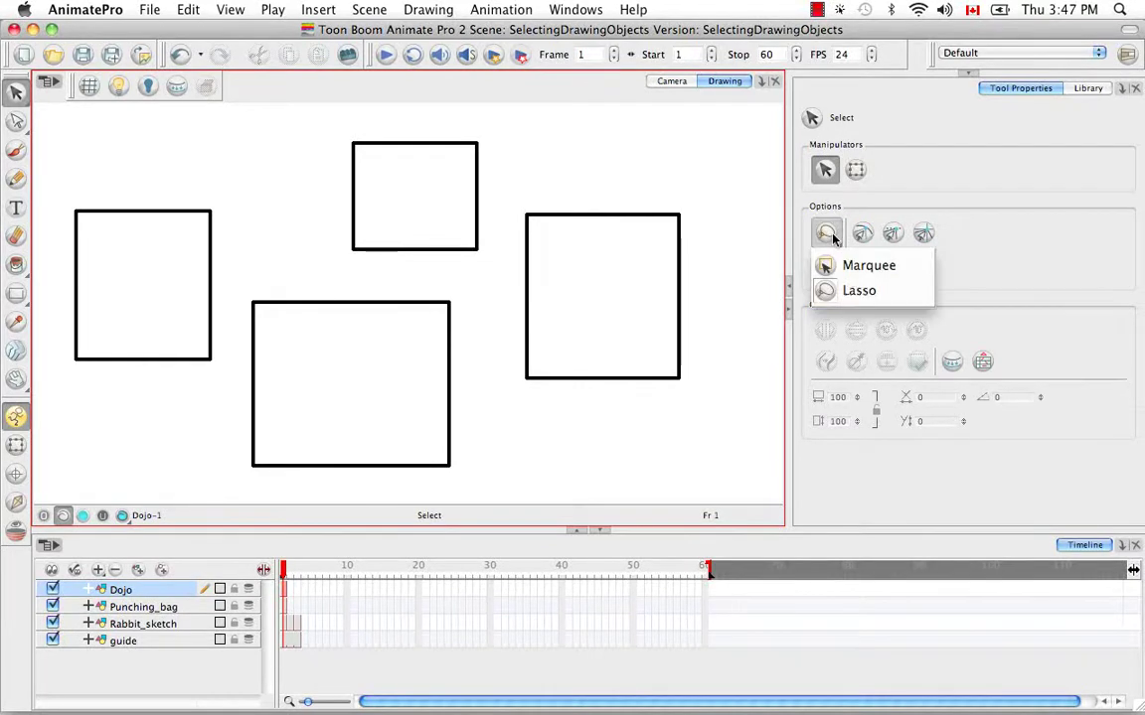
click(916, 265)
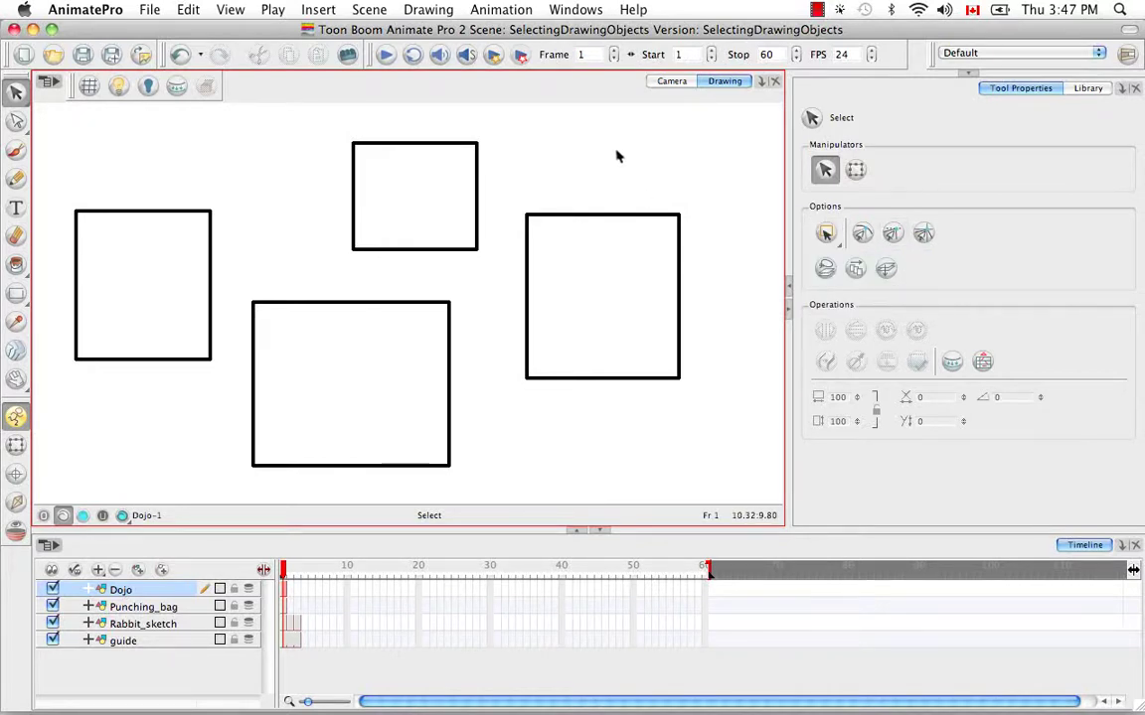
Step: Marquee-select neighbouring rectangles in the drawing twice, clearing the selection after each try
drag(616, 156, 449, 295)
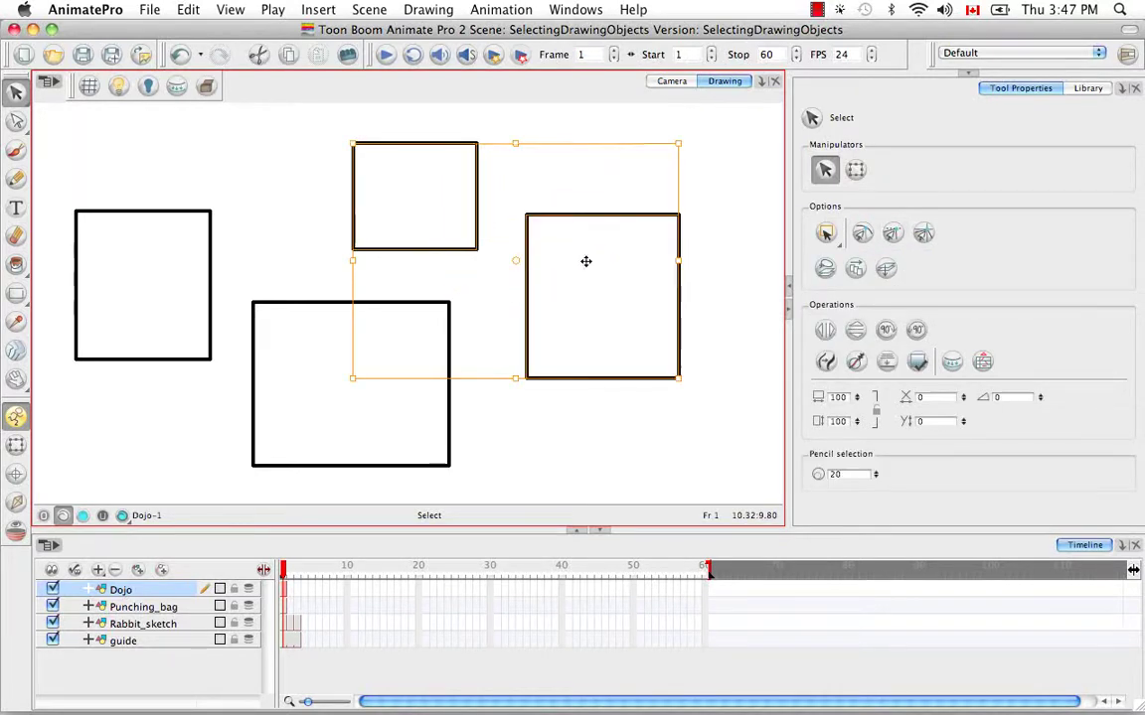
click(727, 226)
drag(363, 454, 642, 247)
click(615, 411)
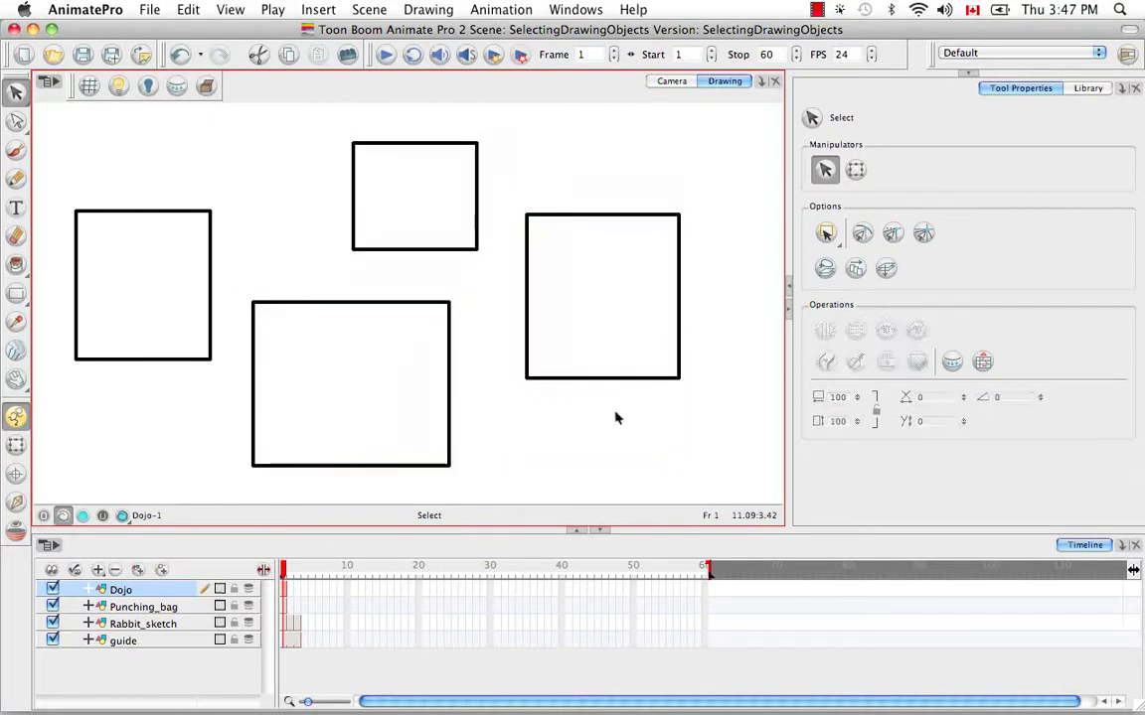
Step: Change the selection mode to Lasso and draw freehand lasso loops around the rightmost rectangle
click(826, 235)
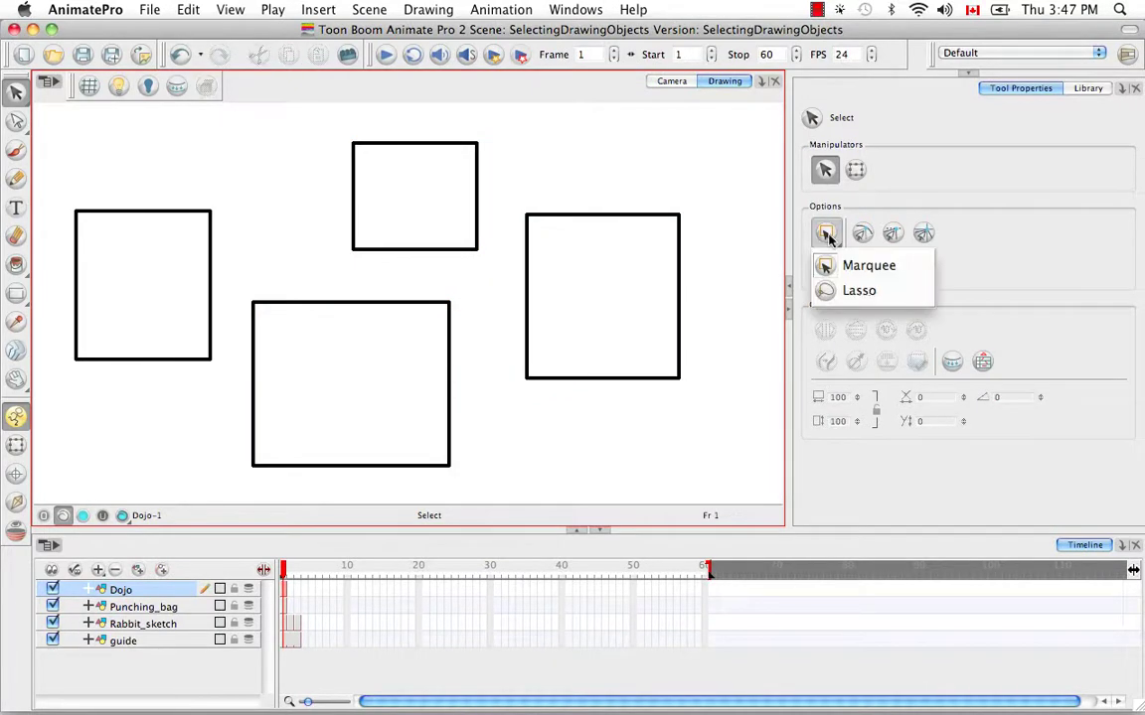
click(857, 290)
mouse_move(679, 405)
mouse_down()
mouse_move(624, 405)
mouse_move(607, 445)
mouse_move(553, 497)
mouse_move(685, 485)
mouse_move(681, 403)
mouse_up()
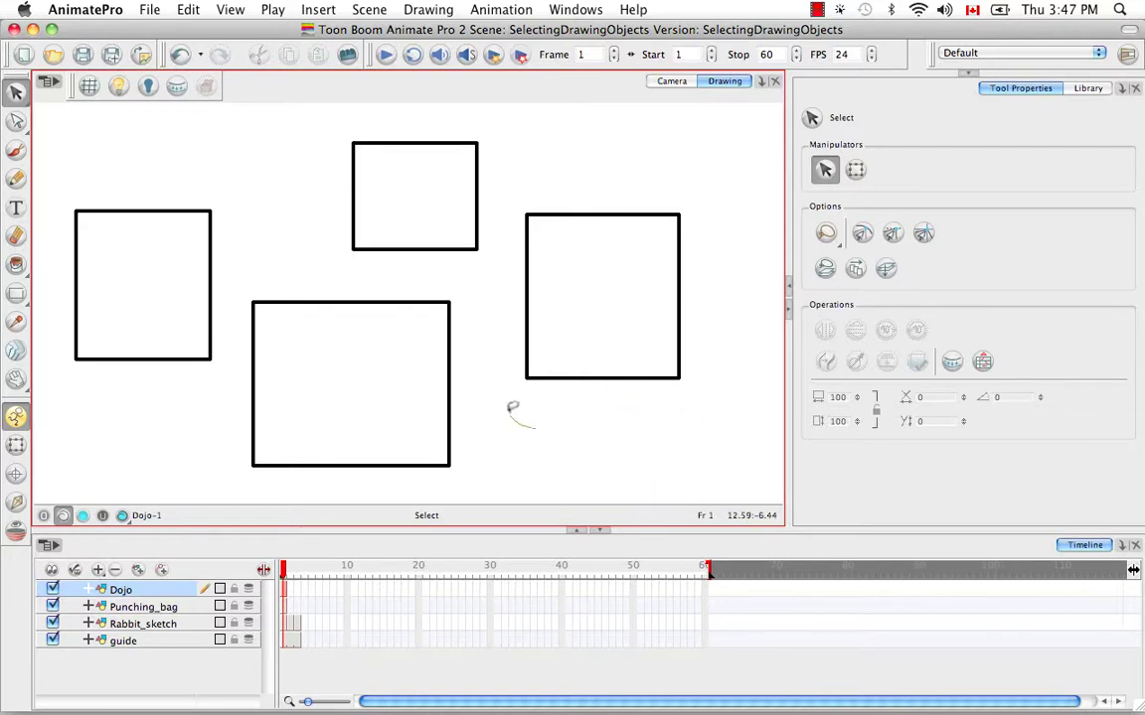
mouse_move(511, 407)
mouse_down()
mouse_move(497, 279)
mouse_move(466, 261)
mouse_move(409, 266)
mouse_move(418, 281)
mouse_move(480, 292)
mouse_move(466, 338)
mouse_move(468, 410)
mouse_move(527, 417)
mouse_up()
Step: Turn on the Select tool's three snapping options, then keep only Snap to Contour enabled
click(862, 235)
click(894, 235)
click(928, 238)
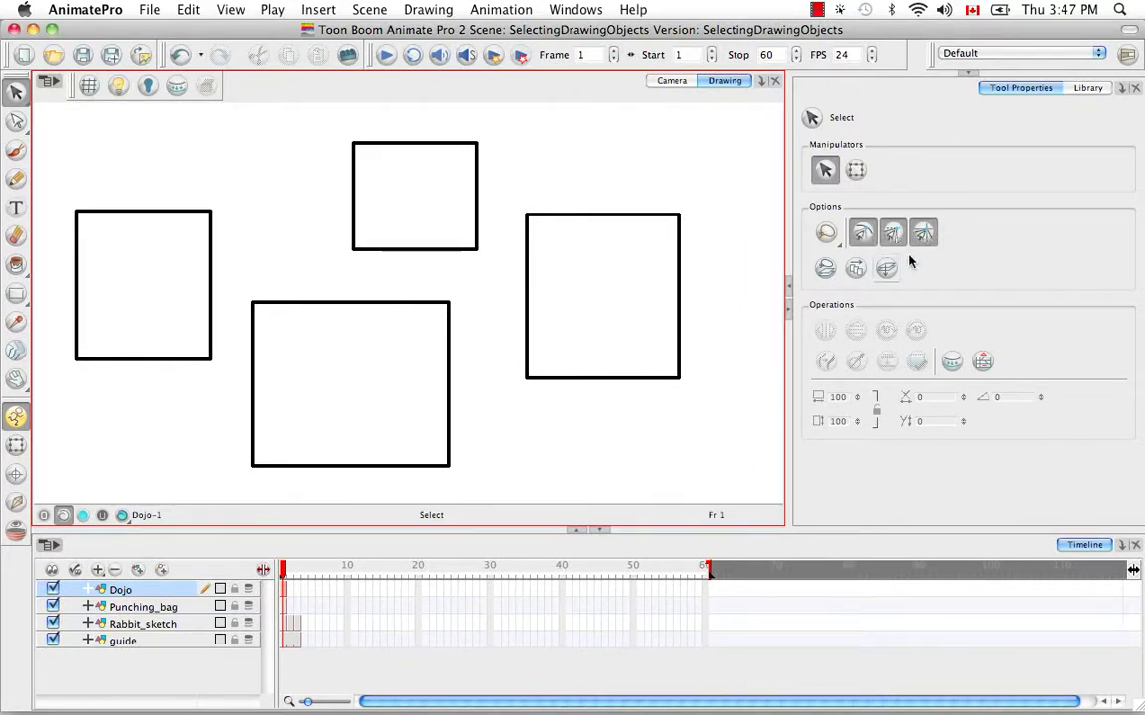
click(871, 237)
click(863, 234)
click(923, 233)
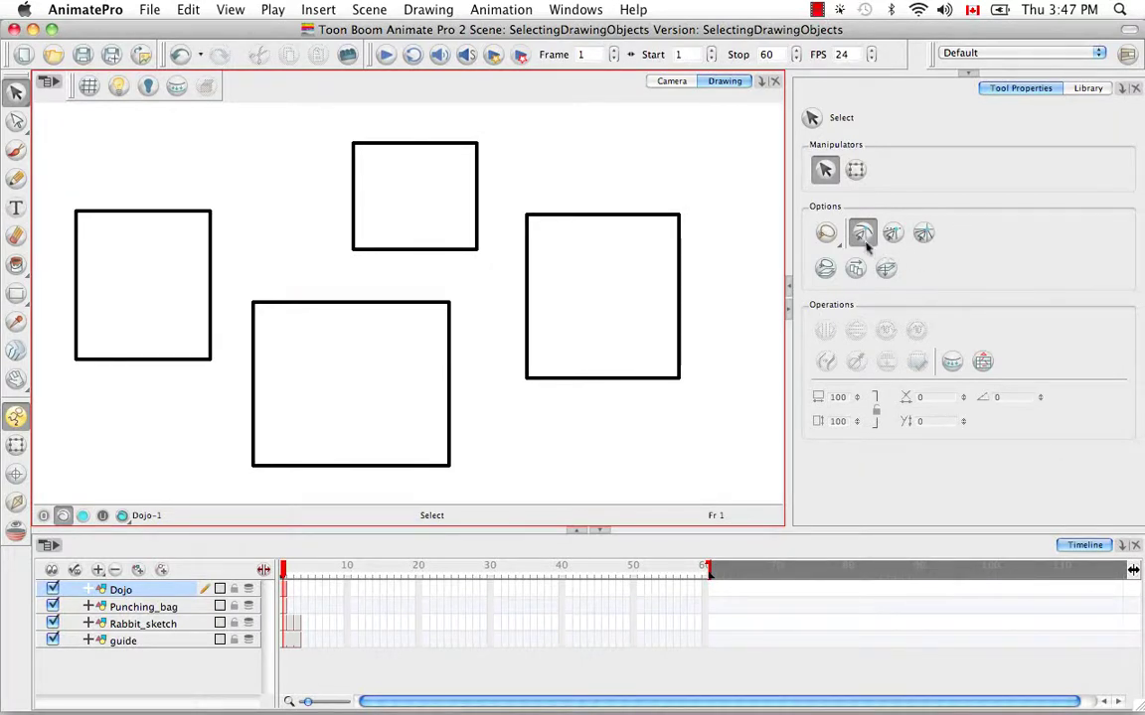
click(862, 234)
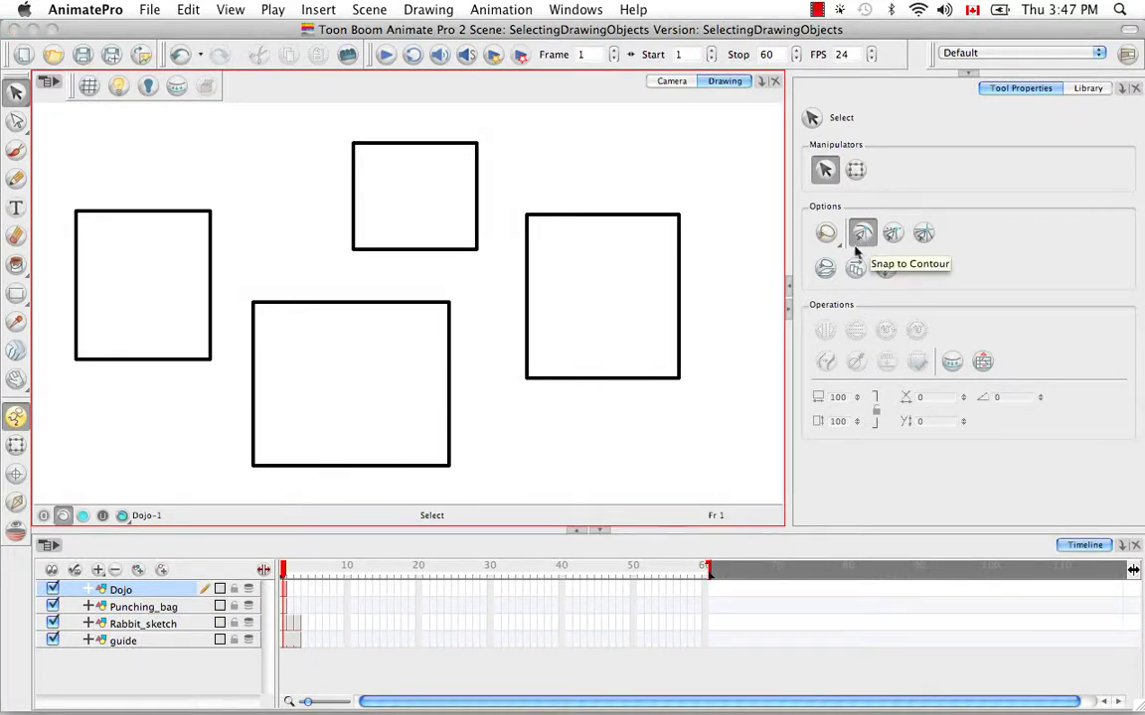
Step: Select the small upper rectangle and move it down so its bottom edge snaps onto the large lower rectangle's top edge
mouse_move(470, 118)
mouse_down()
mouse_move(526, 209)
mouse_move(452, 253)
mouse_up()
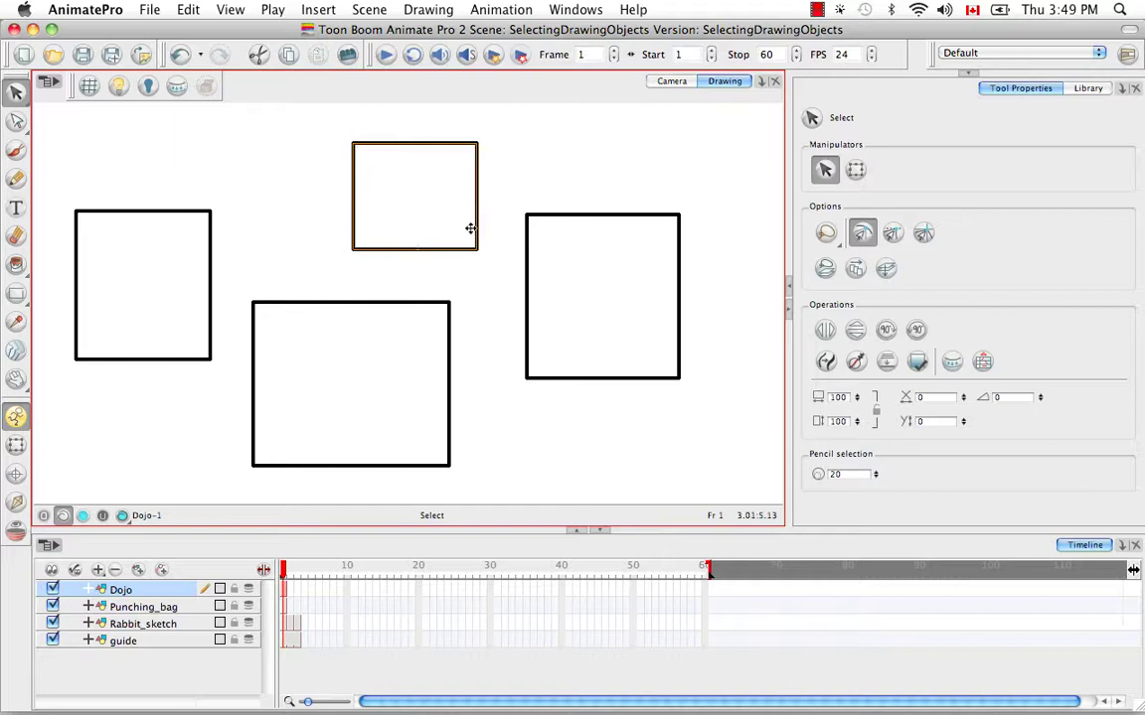
drag(470, 227, 416, 274)
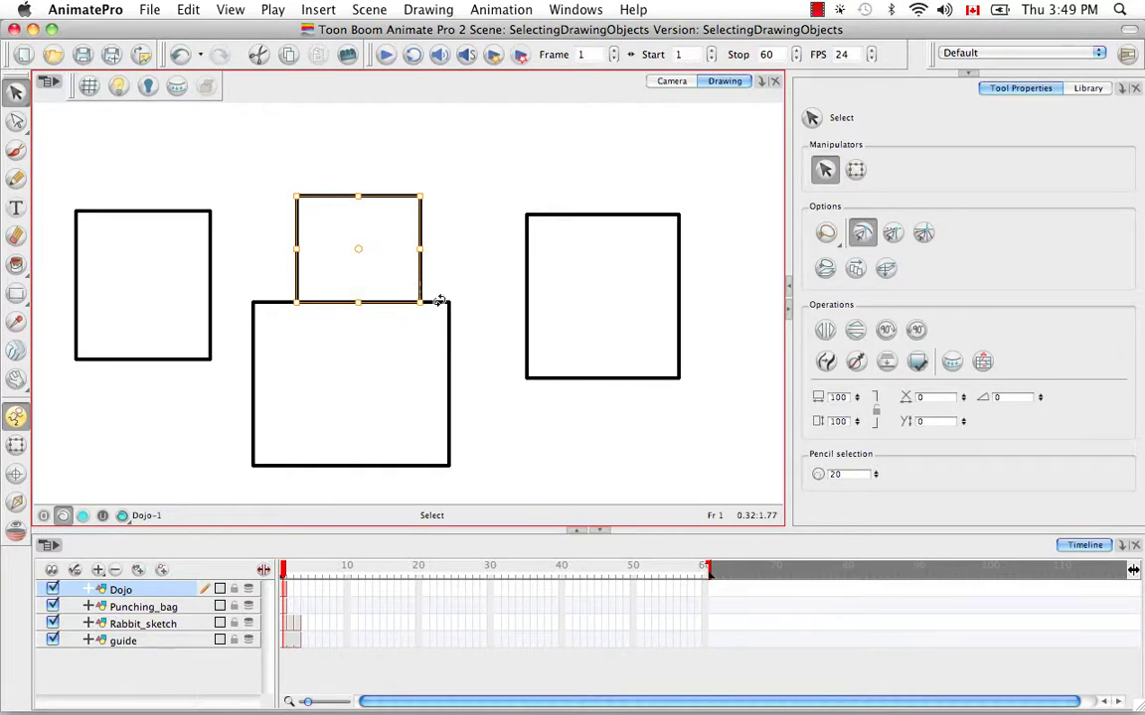
click(418, 332)
click(469, 247)
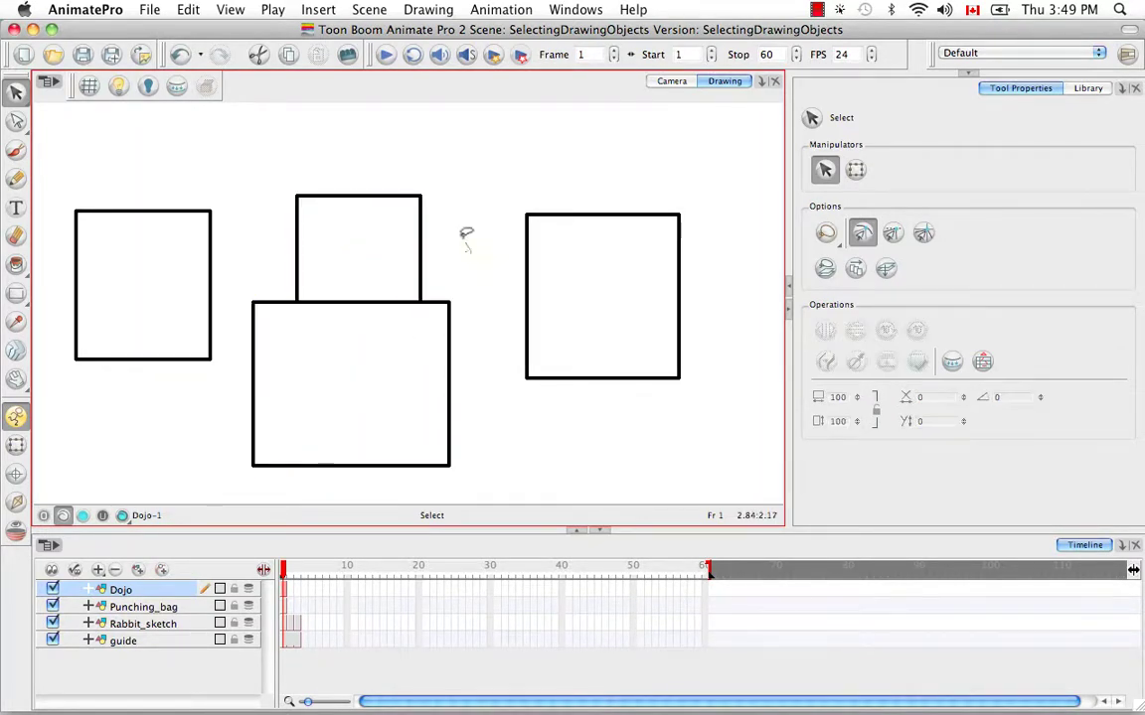
Step: Select the two joined rectangles and enable Show Strokes so the drawing's stroke lines are displayed
drag(464, 236, 373, 204)
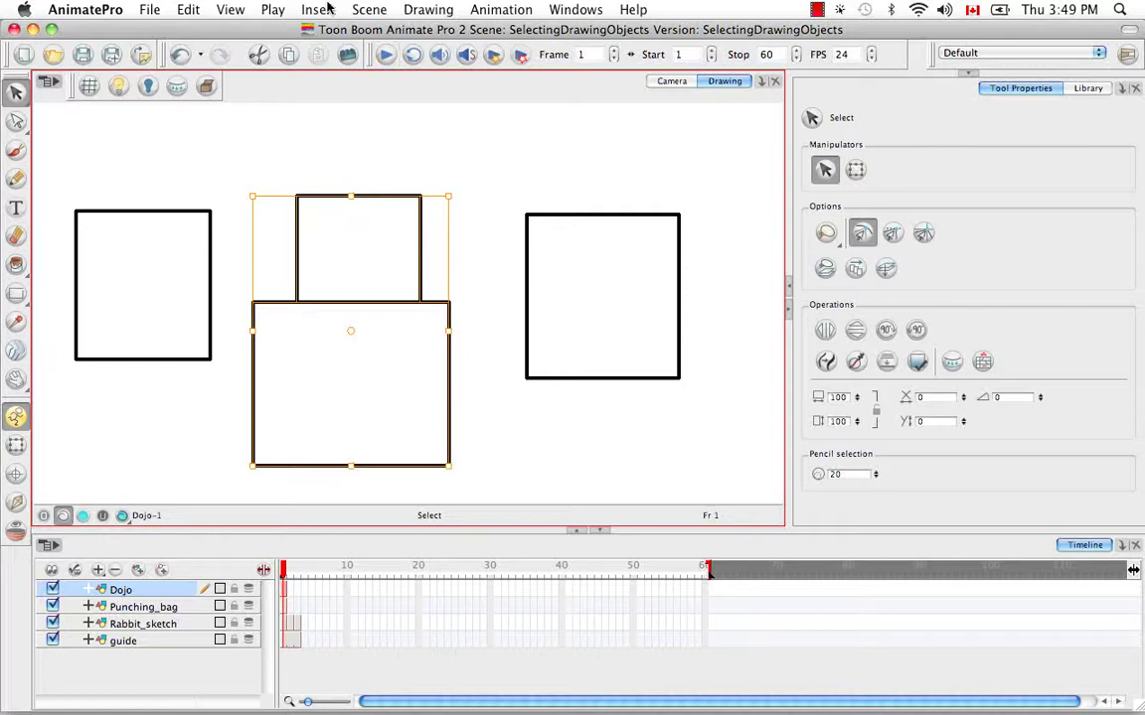
click(230, 10)
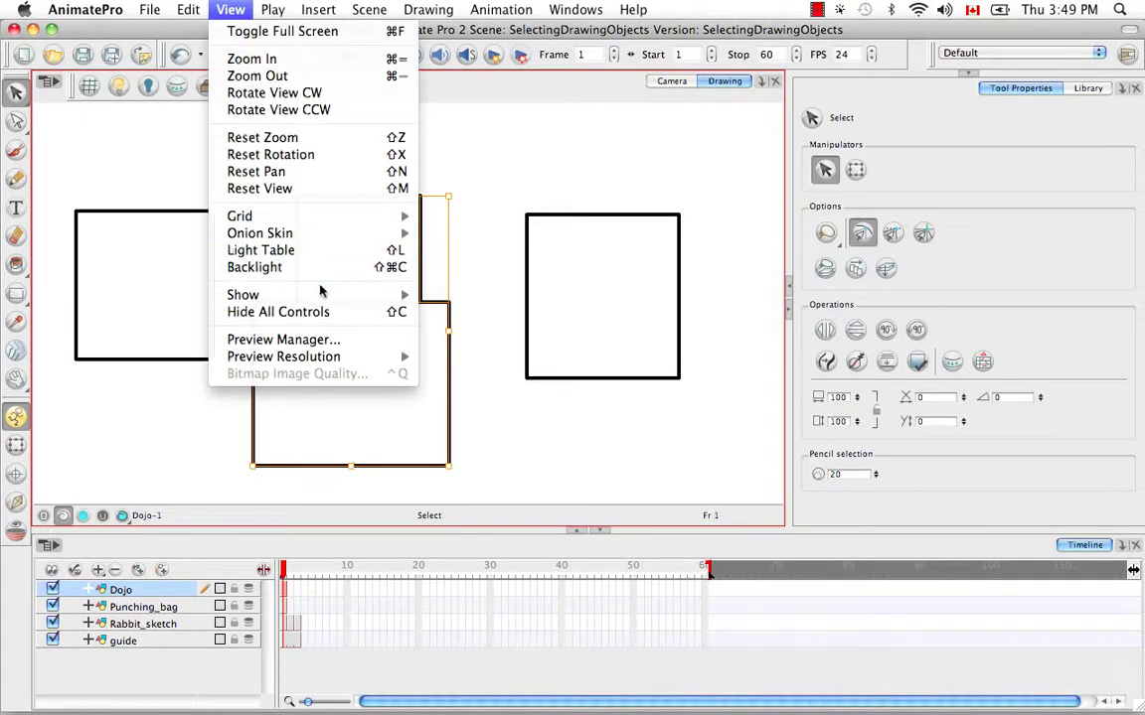
mouse_move(308, 294)
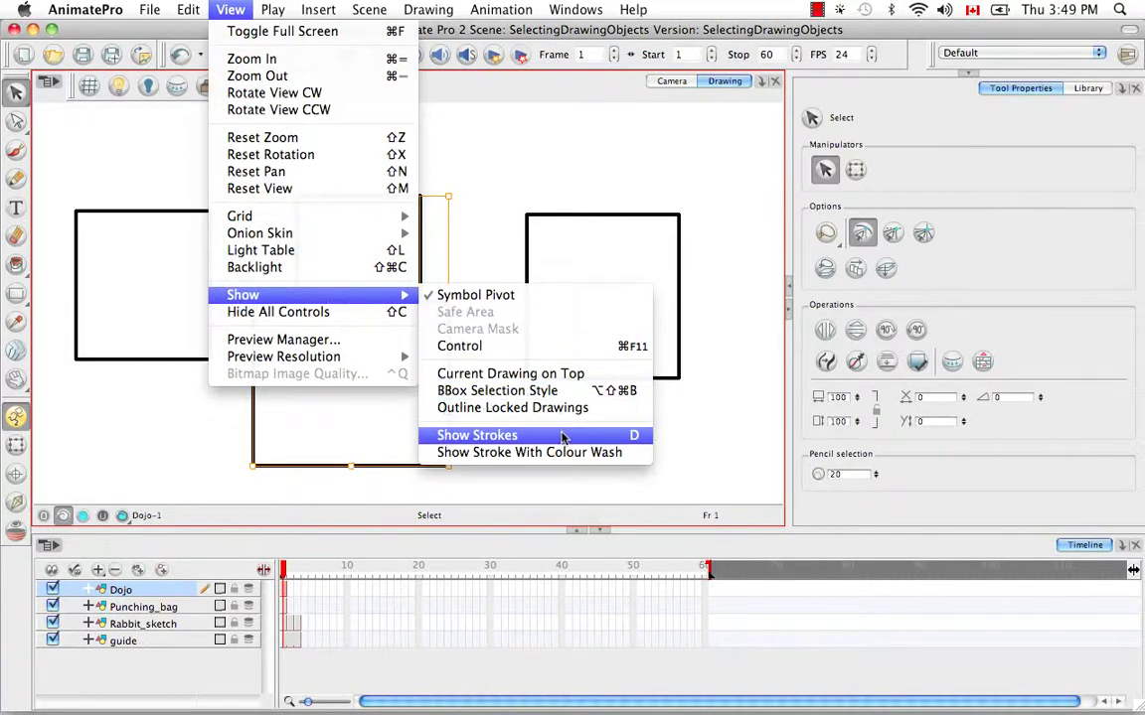
click(626, 437)
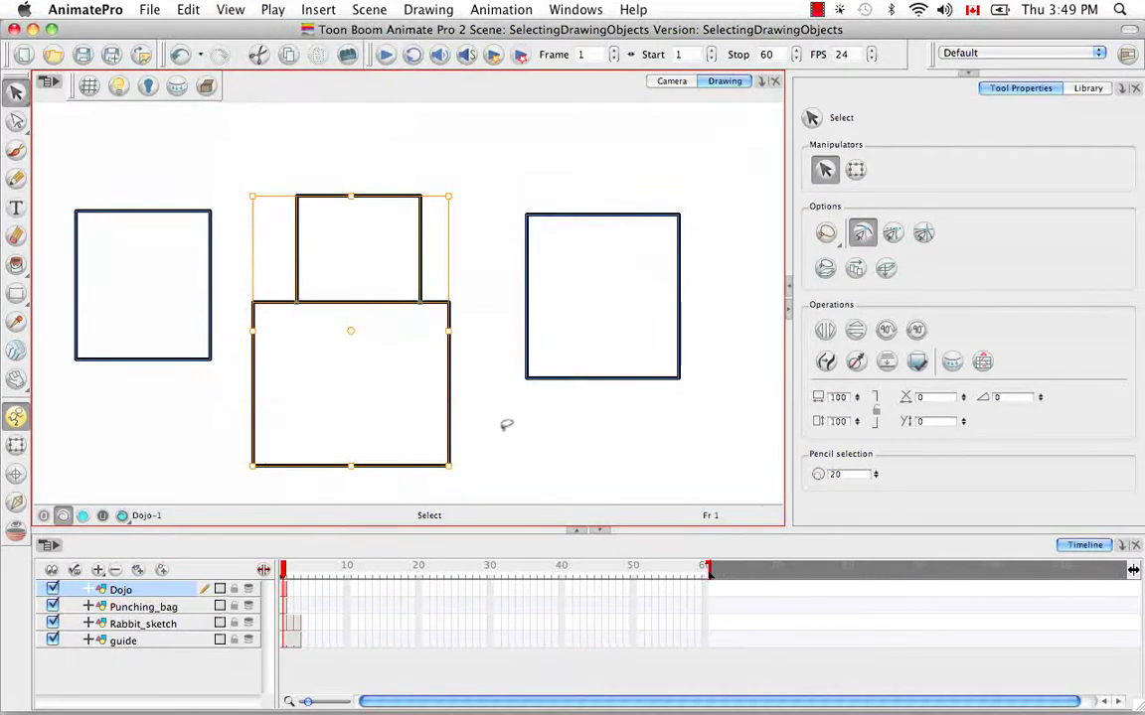
Step: Clear the selection and examine up close the junction where the small rectangle meets the large one
click(487, 405)
key(super+equal)
key(super+equal)
key(super+equal)
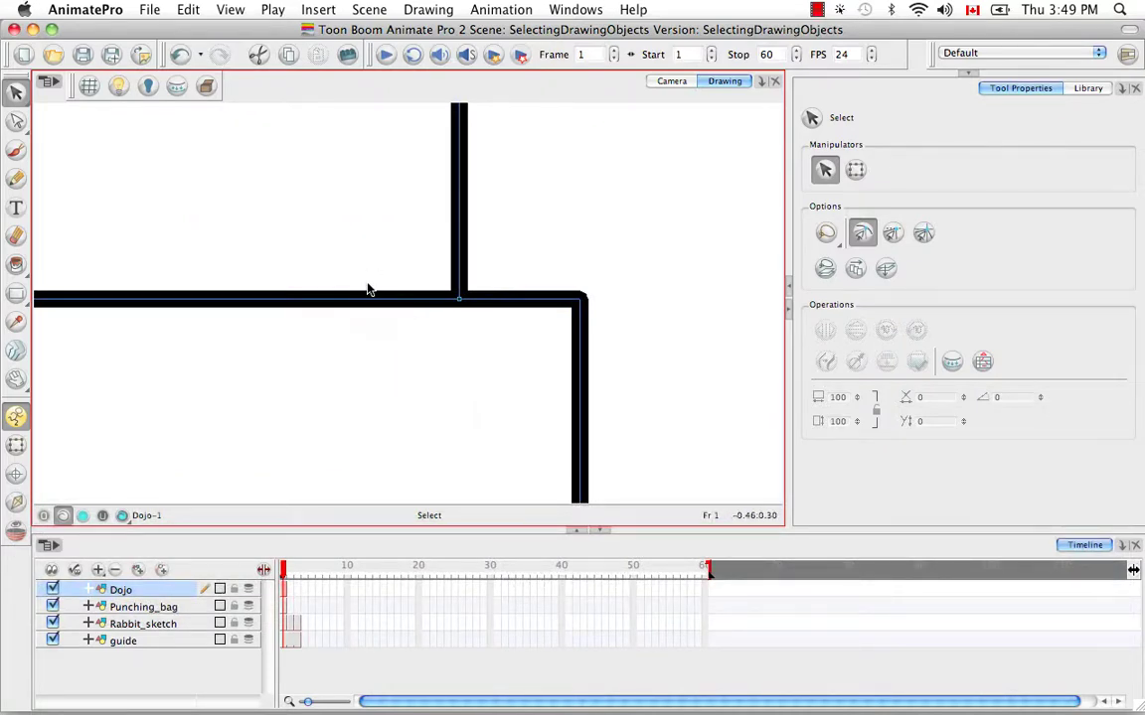
key(super+minus)
key(super+minus)
key(super+minus)
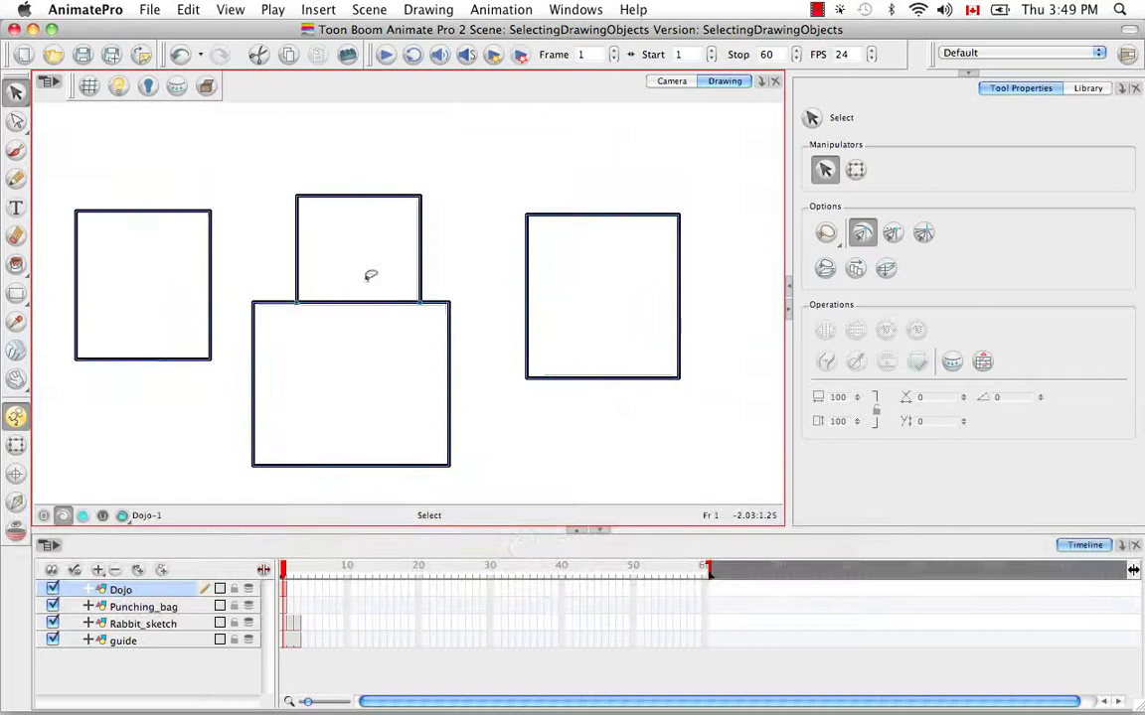
Step: With the Contour Editor, snap the small rectangle's lower-right corner onto the large rectangle's upper-right corner
click(16, 120)
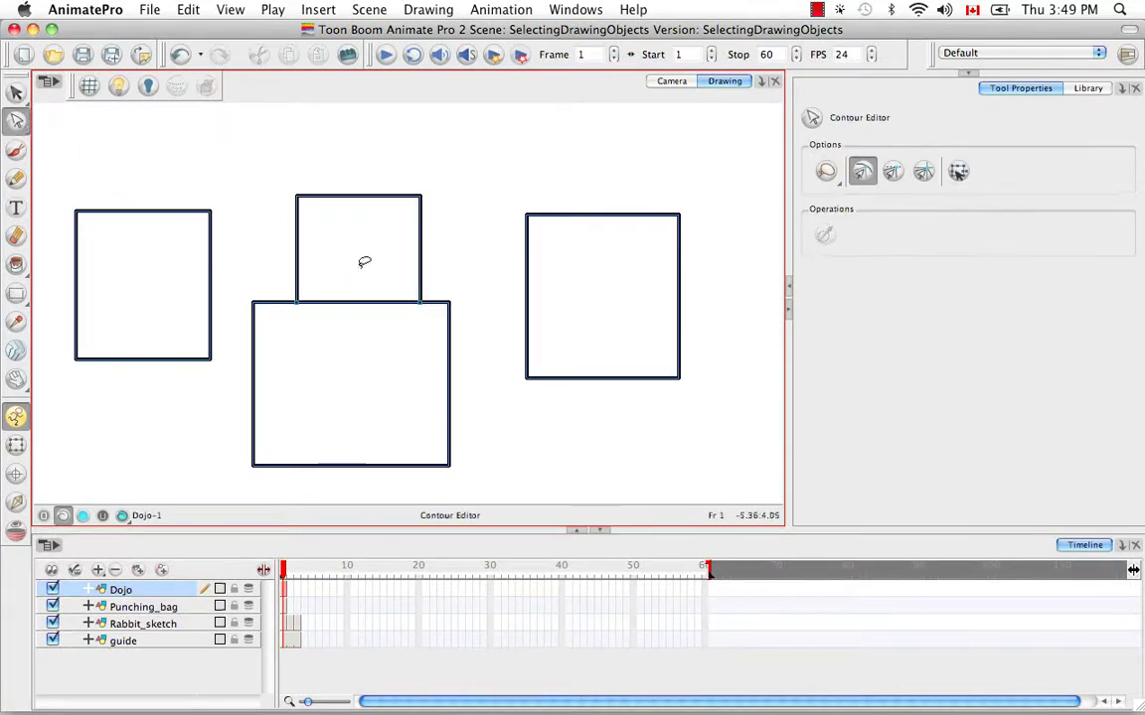
click(422, 273)
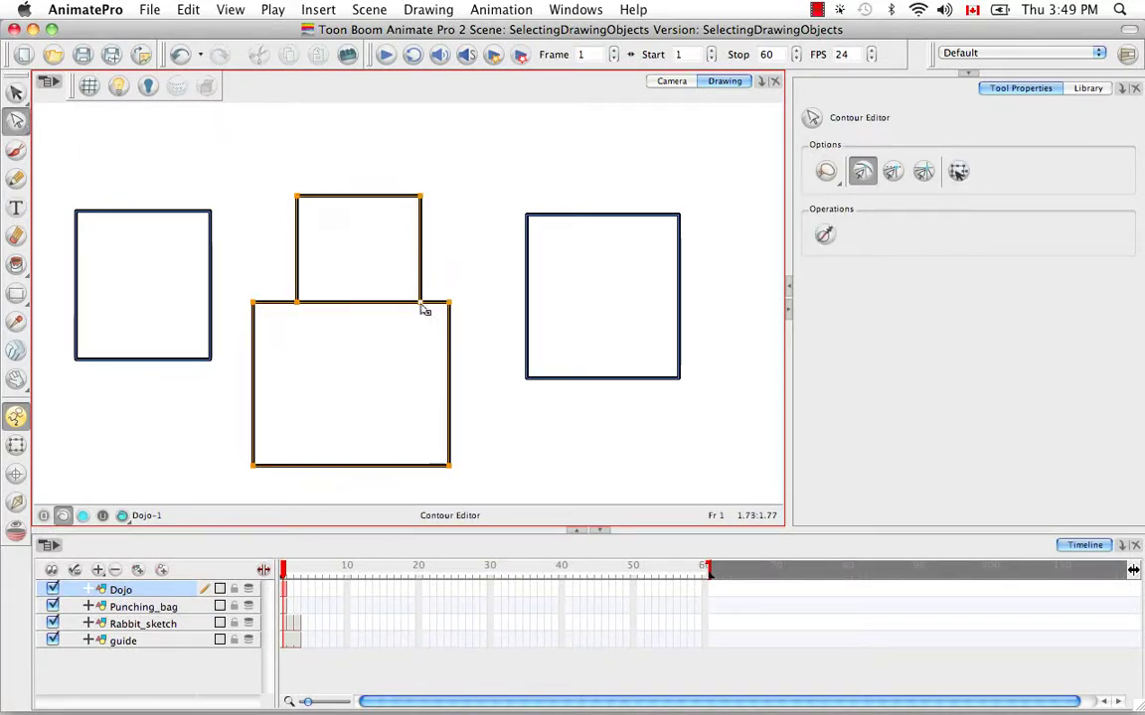
drag(423, 309, 446, 345)
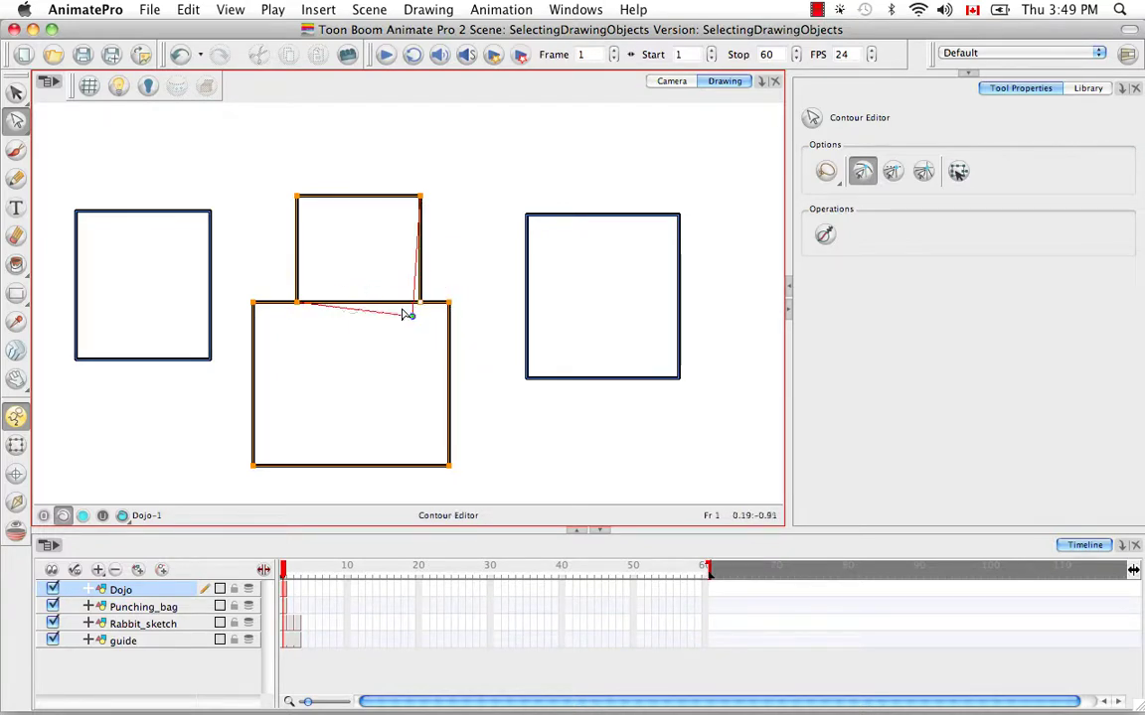
drag(408, 314, 450, 304)
click(472, 273)
click(429, 186)
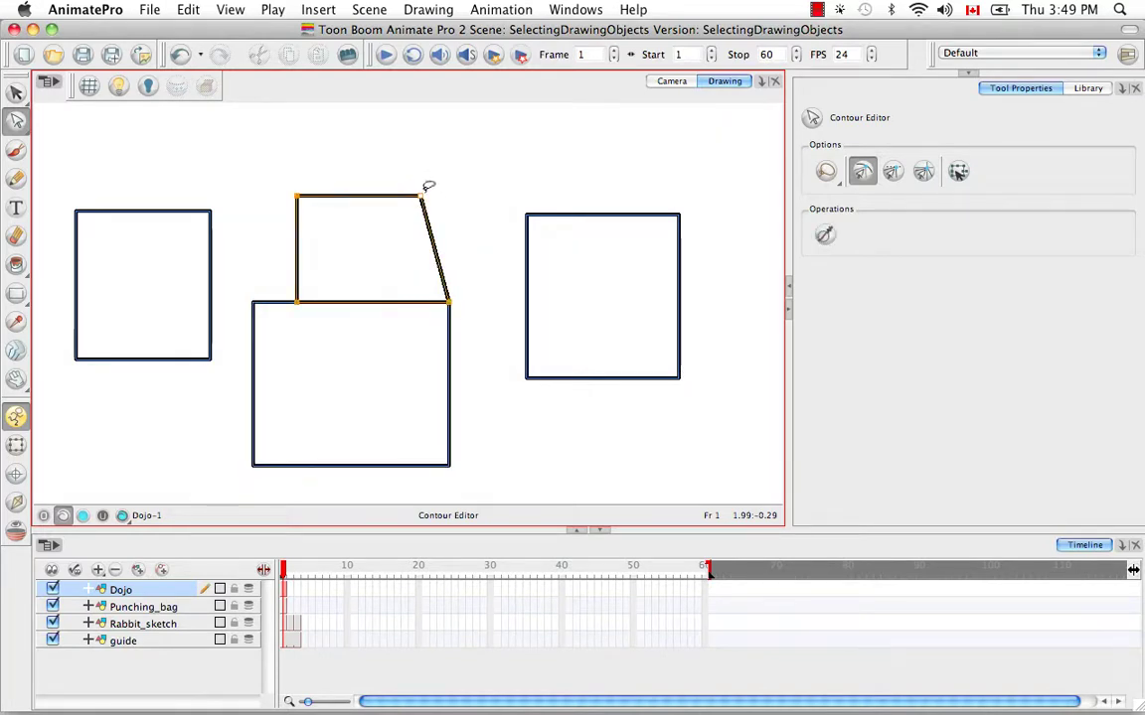
Step: Pull the small shape's two upper corners outward and snap its lower-left corner onto the large rectangle's upper-left corner
drag(427, 195, 518, 188)
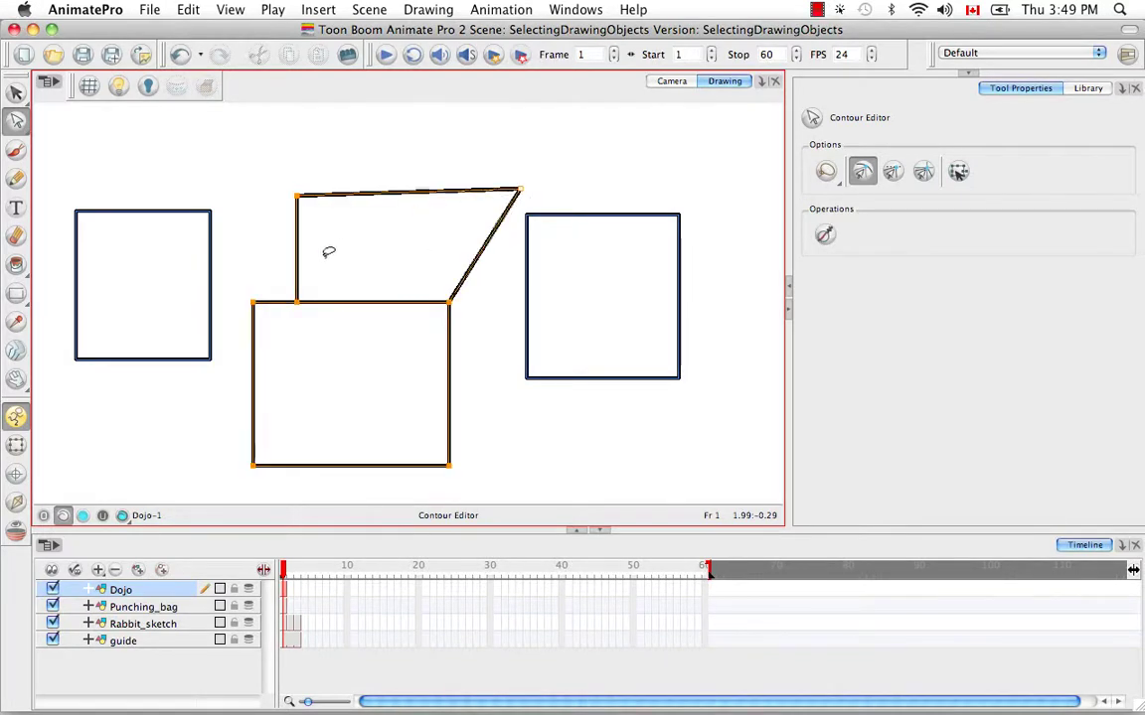
click(292, 203)
drag(299, 199, 251, 187)
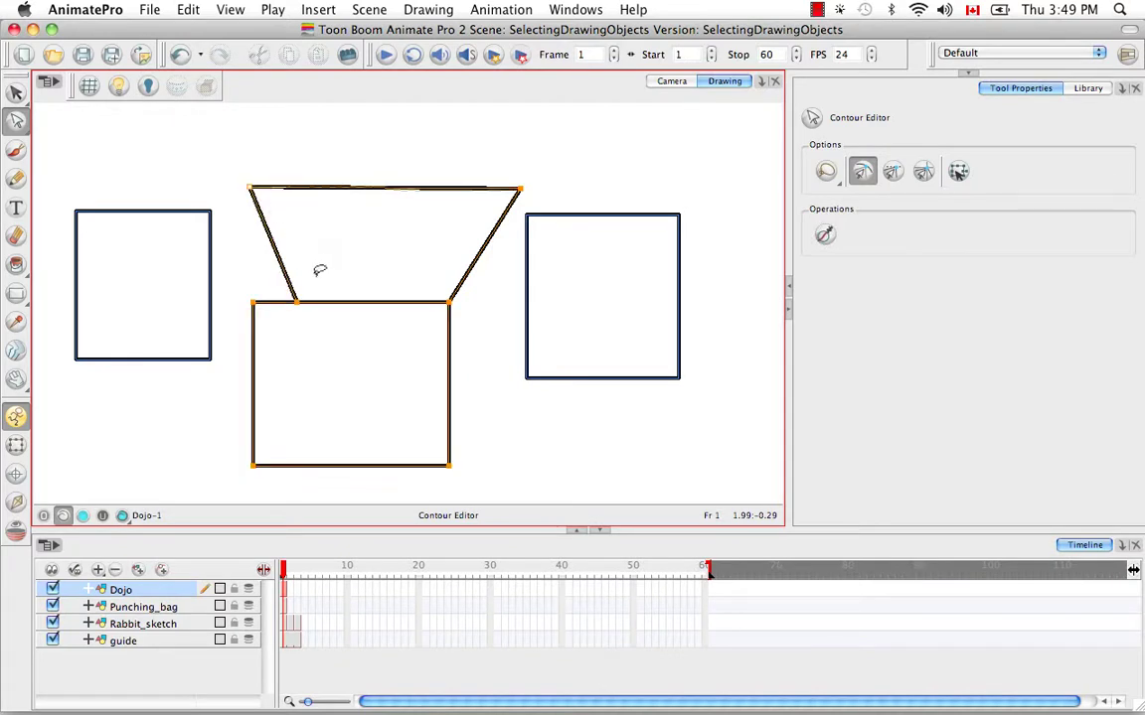
drag(297, 301, 253, 301)
click(314, 314)
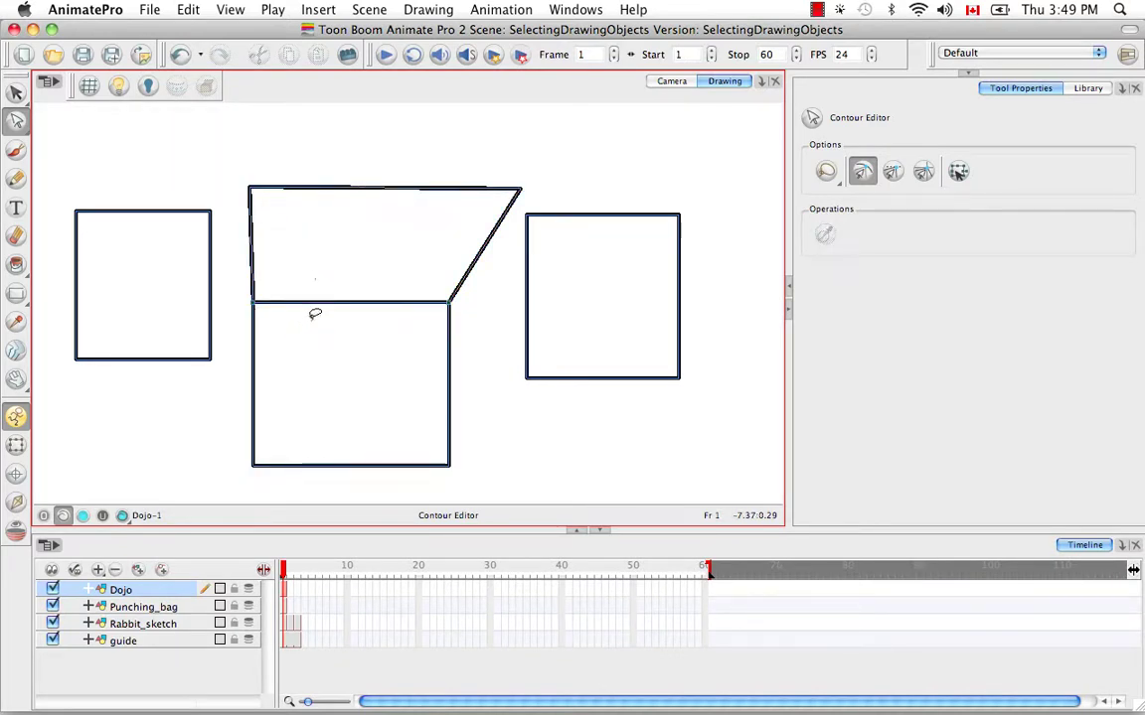
Step: Switch to alignment snapping and, with the Select tool, move the rightmost rectangle flush against the large rectangle's right side, tops aligned
click(892, 173)
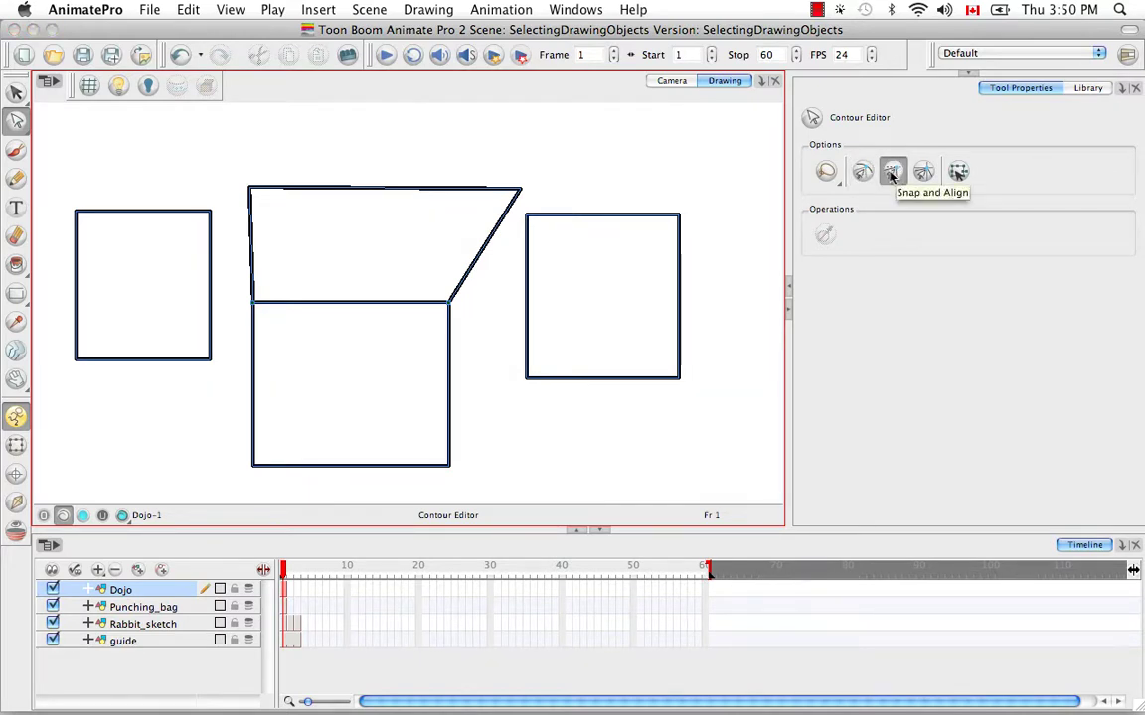
click(16, 91)
click(602, 212)
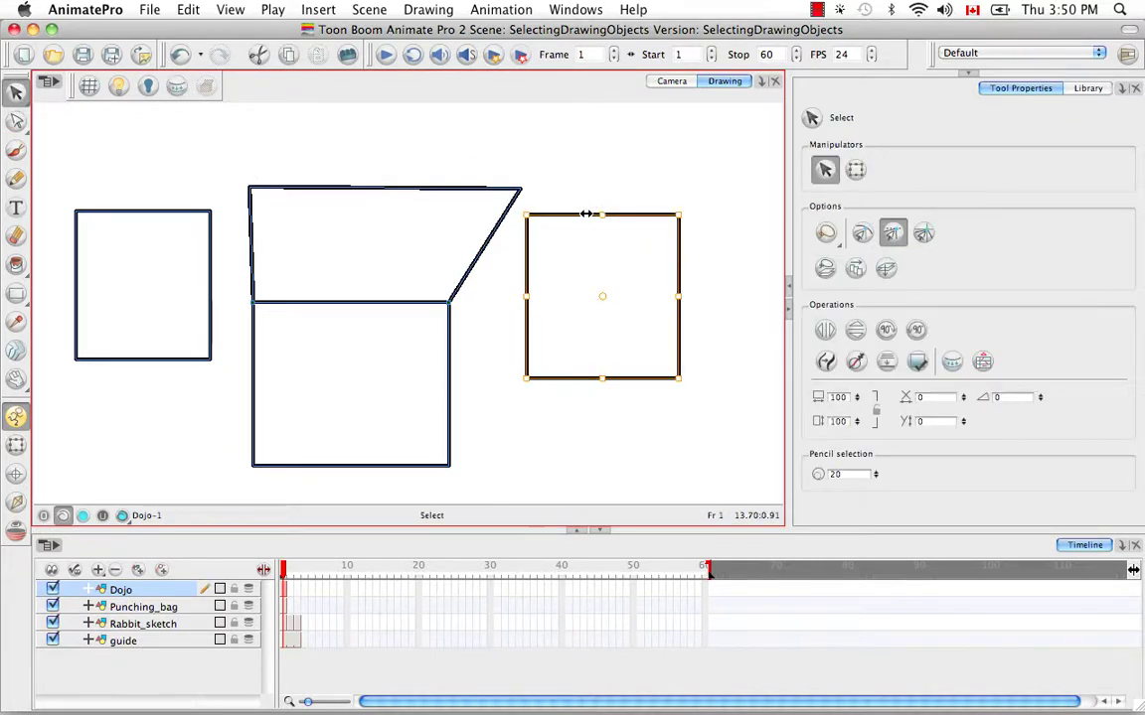
drag(532, 248, 500, 330)
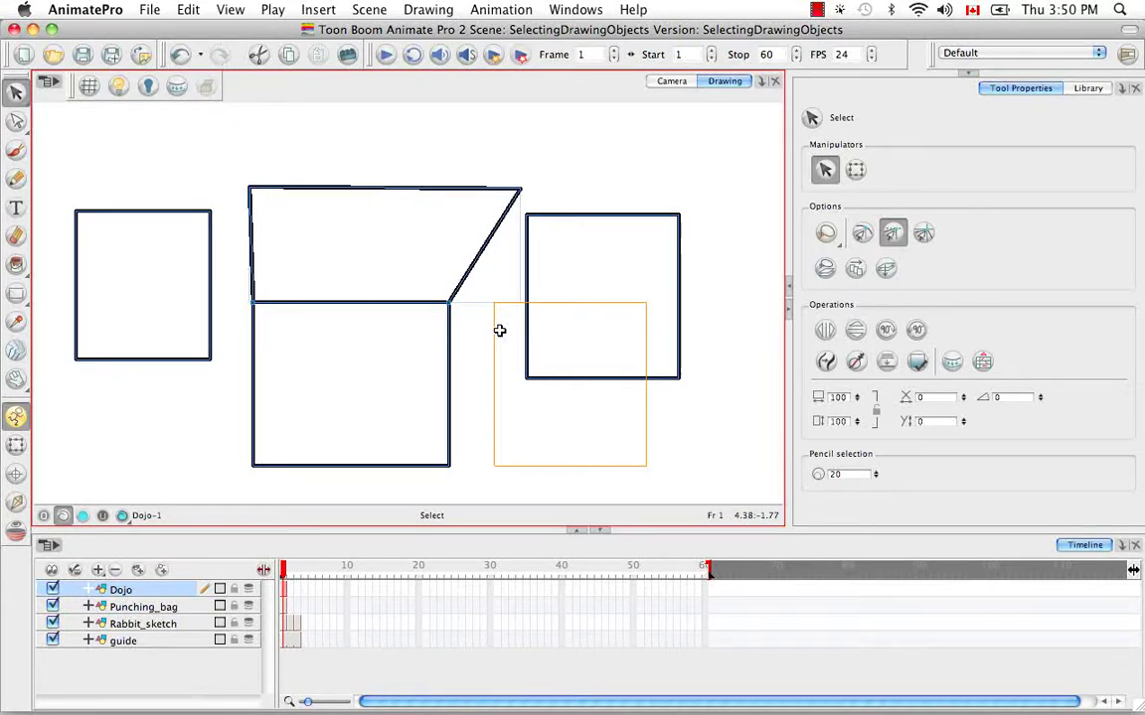
drag(500, 330, 452, 330)
click(585, 231)
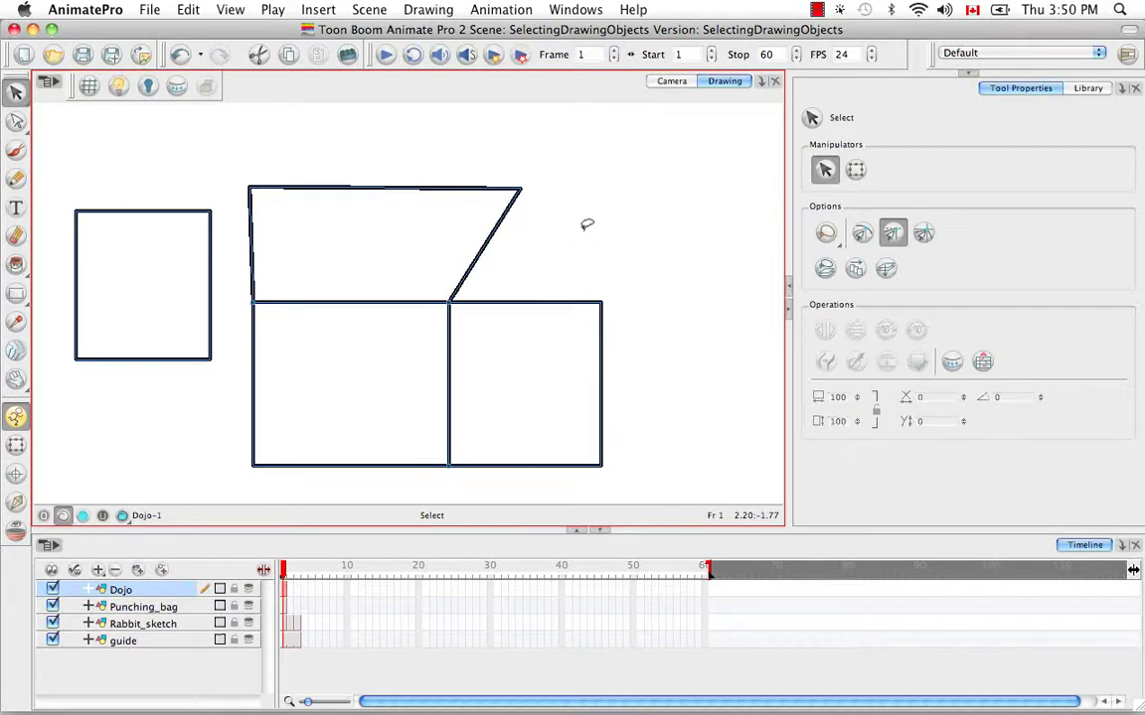
Step: Switch to grid snapping, show the grid, and move the leftmost rectangle below the large one with its right edge on the grid's vertical centre line
click(894, 239)
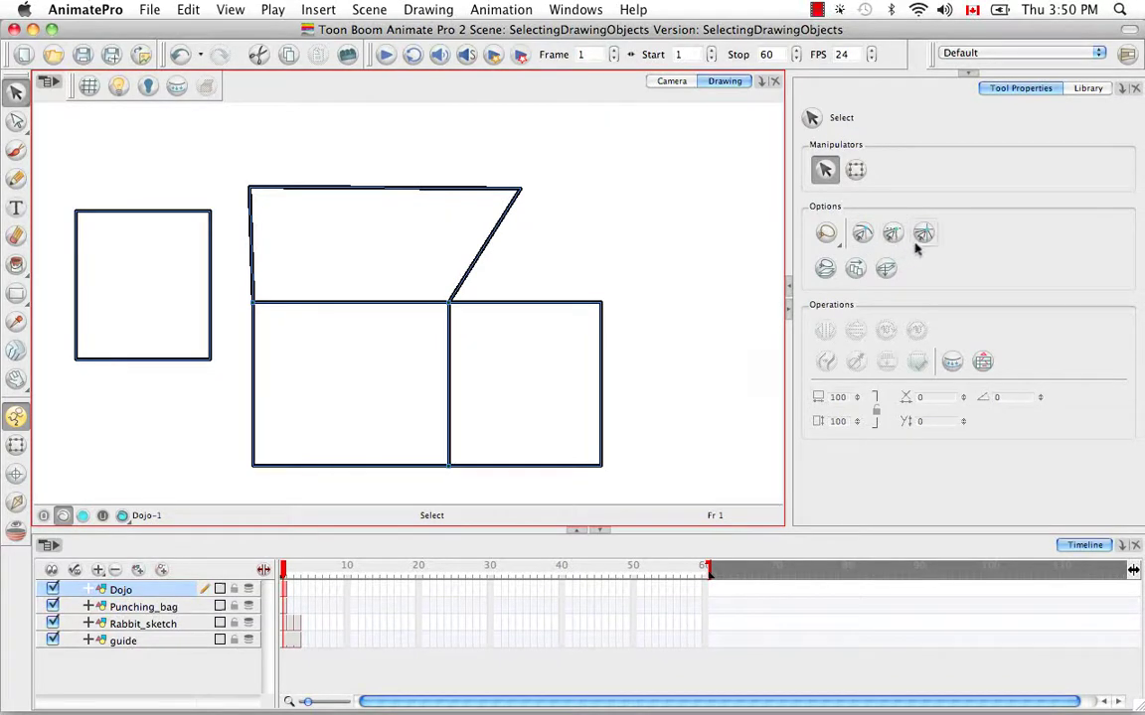
click(923, 235)
click(89, 87)
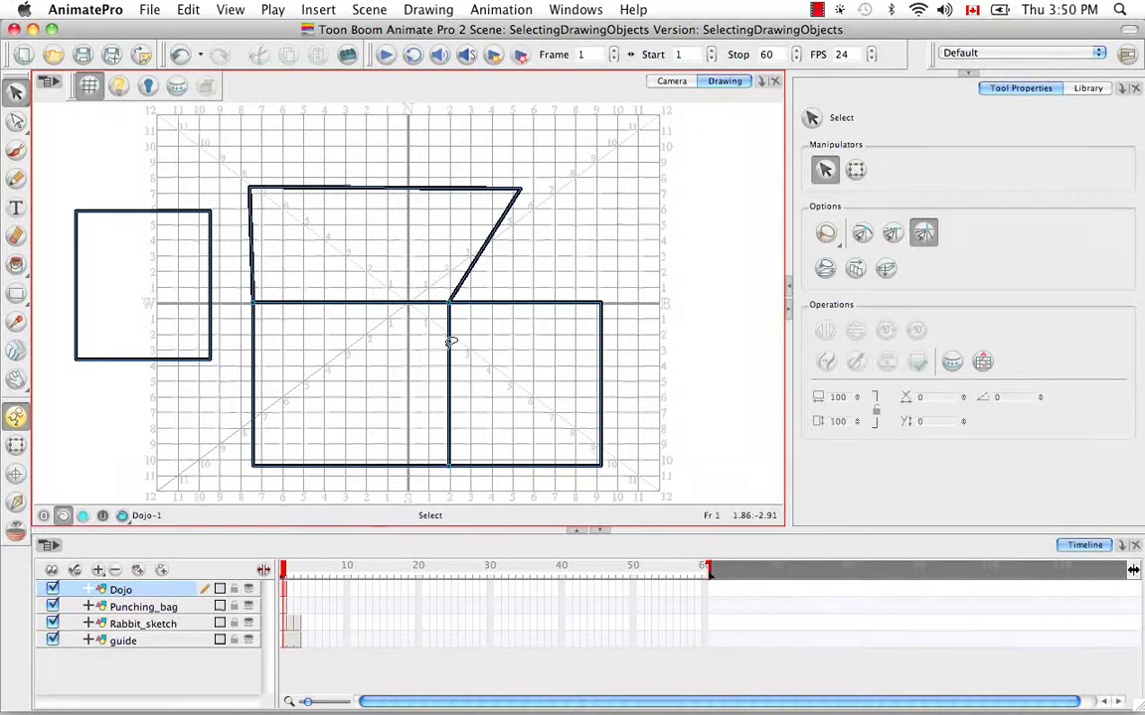
drag(450, 342, 474, 231)
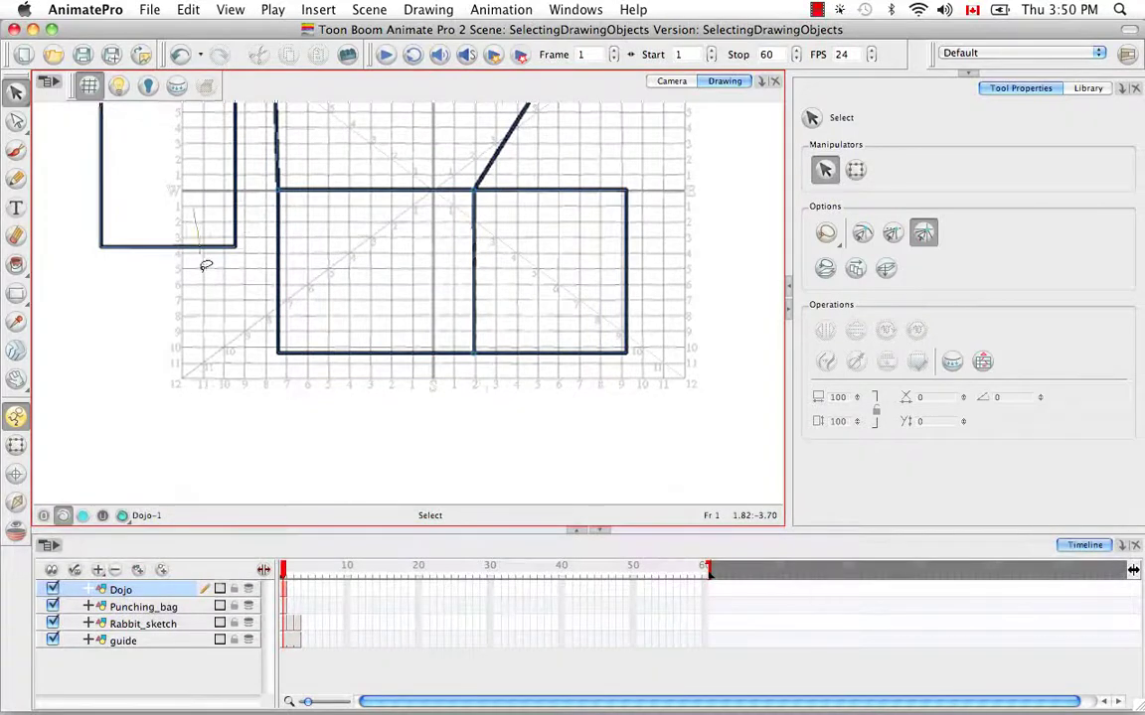
click(185, 245)
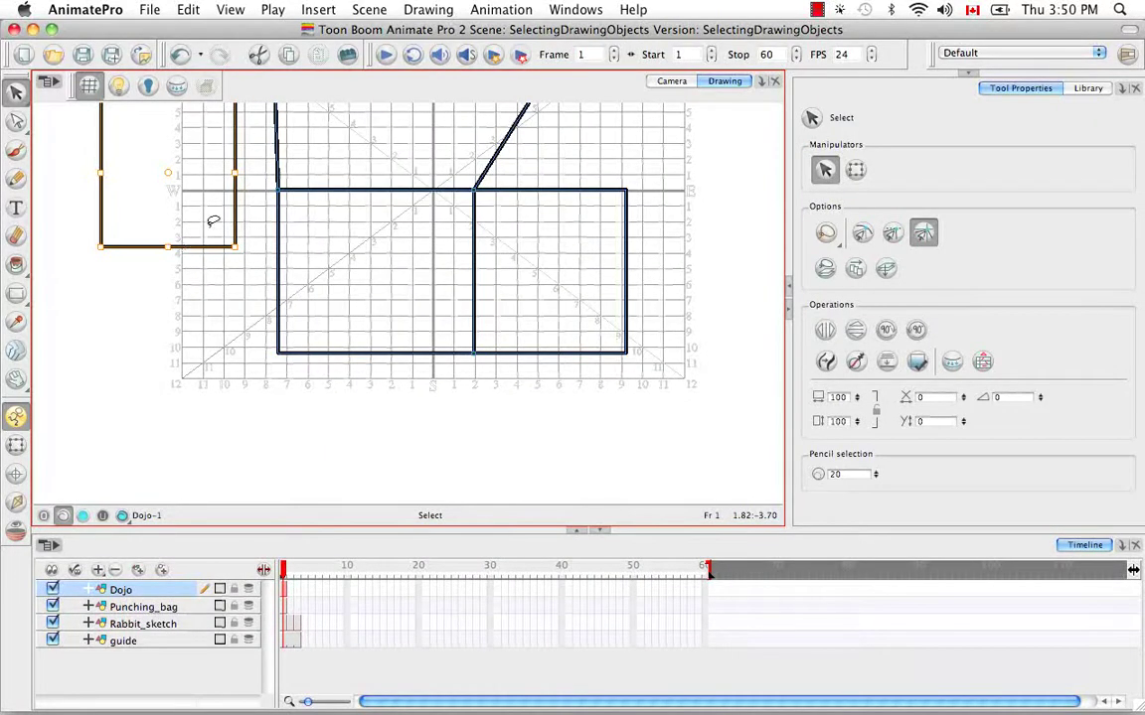
drag(230, 214, 417, 472)
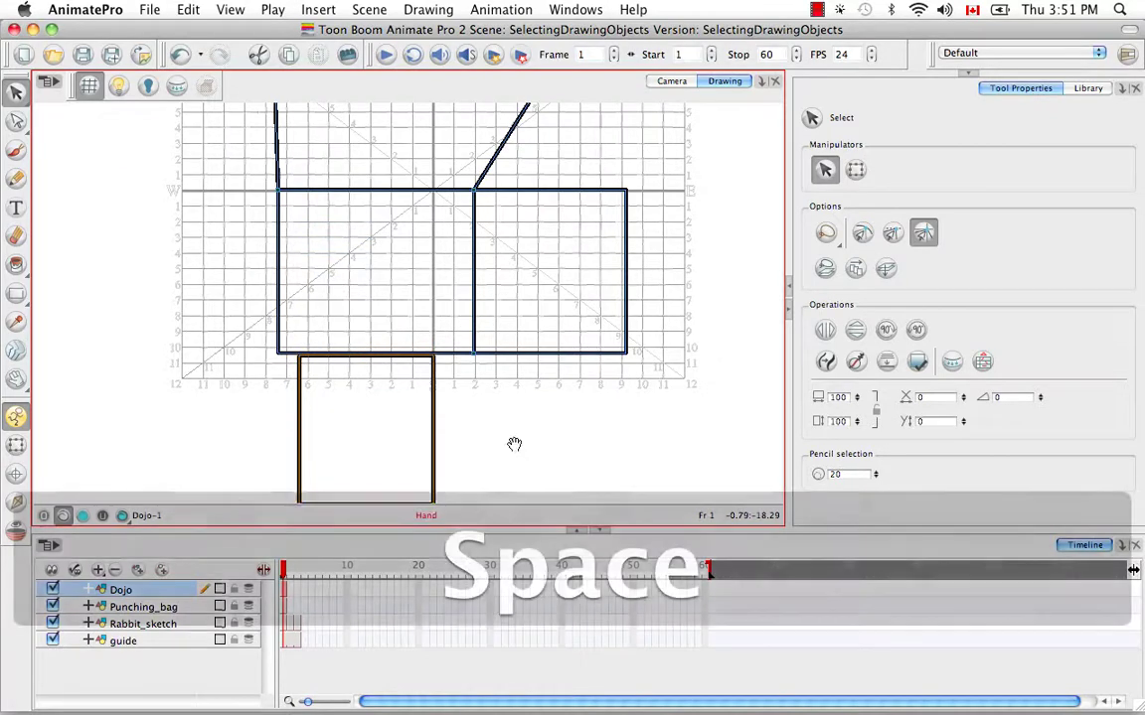
drag(513, 444, 504, 322)
click(531, 316)
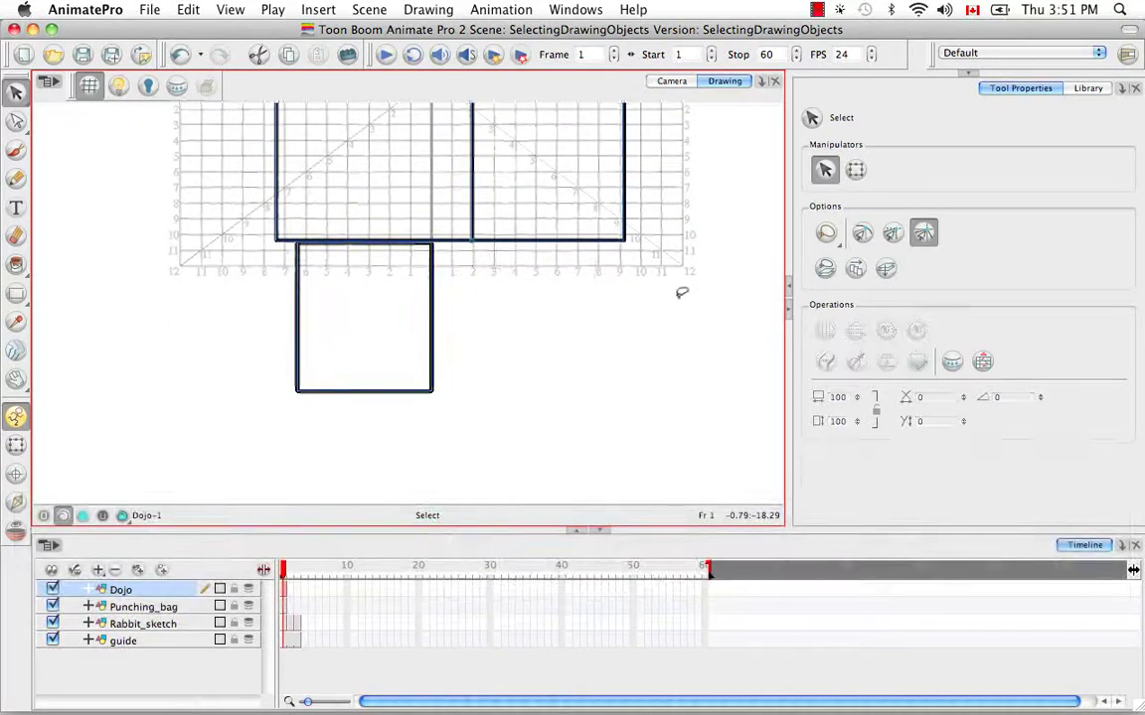
Step: Turn off grid snapping and enable both contour and alignment snapping for the Select tool
click(381, 388)
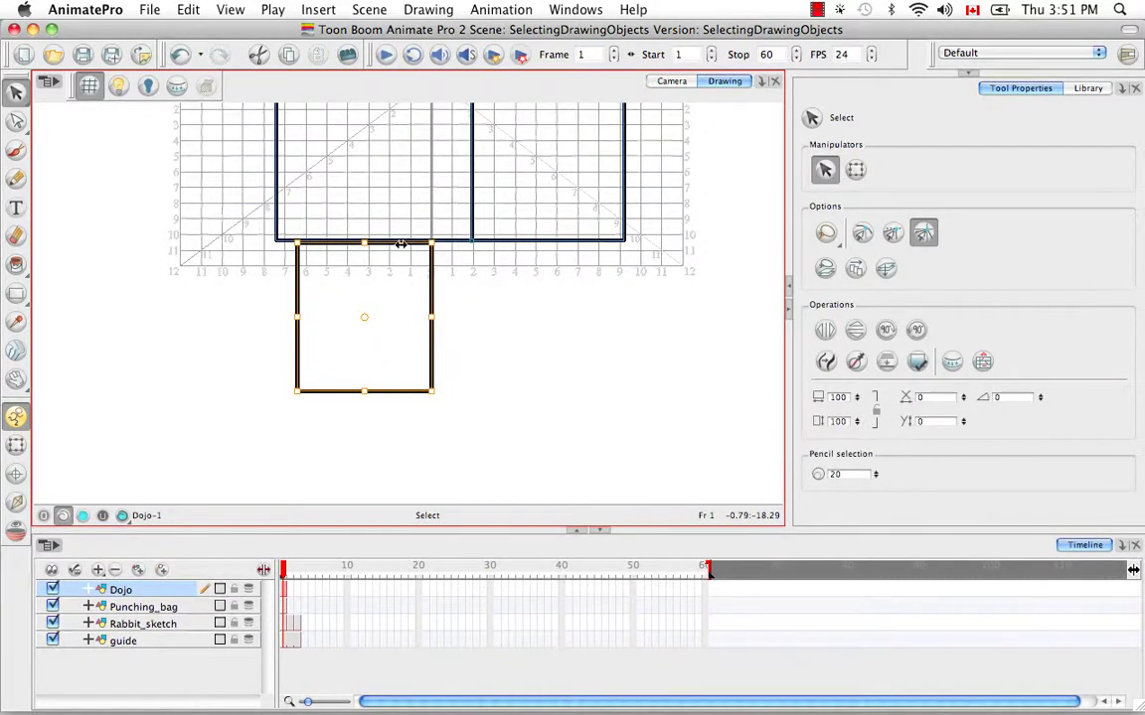
click(925, 236)
click(864, 234)
click(892, 234)
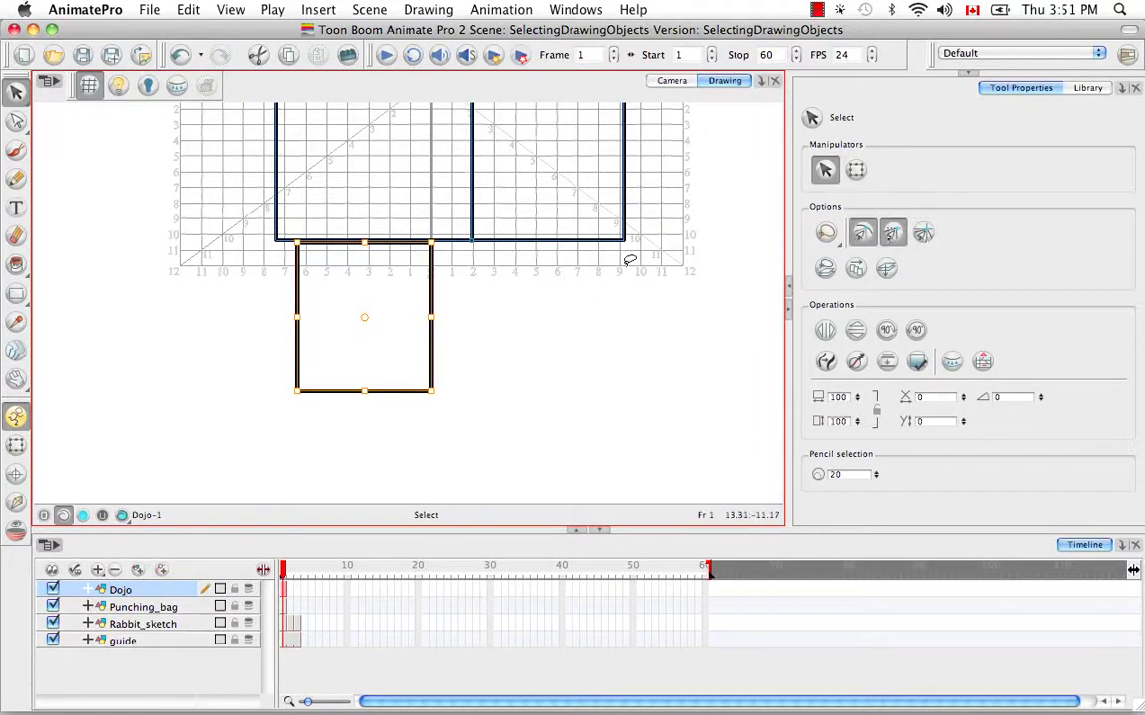
click(341, 267)
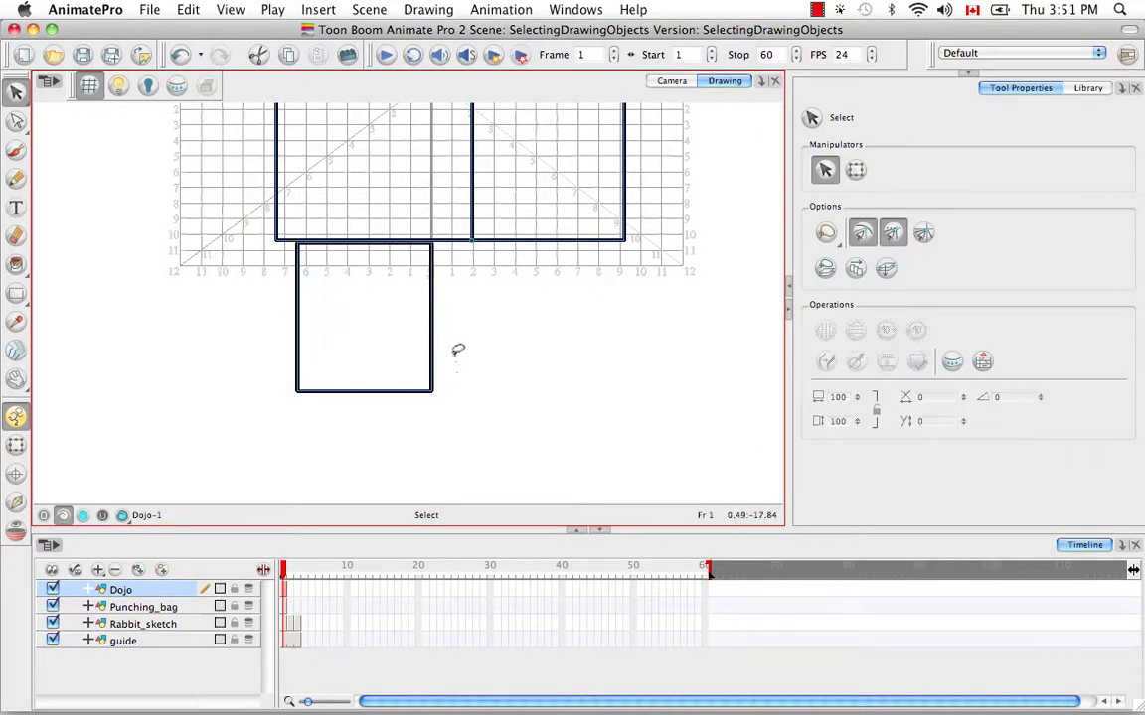
Step: Stretch the bottom rectangle by its upper-right corner until it snaps to the corner shared by the two rectangles above
click(431, 247)
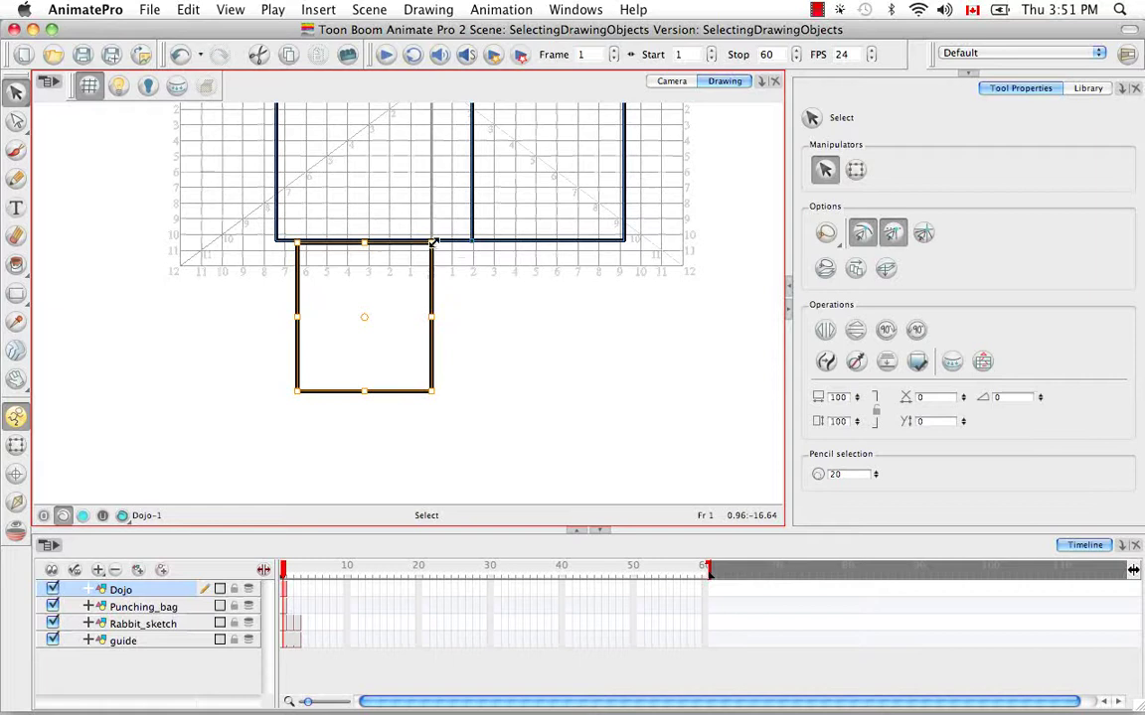
drag(432, 241, 471, 239)
click(536, 230)
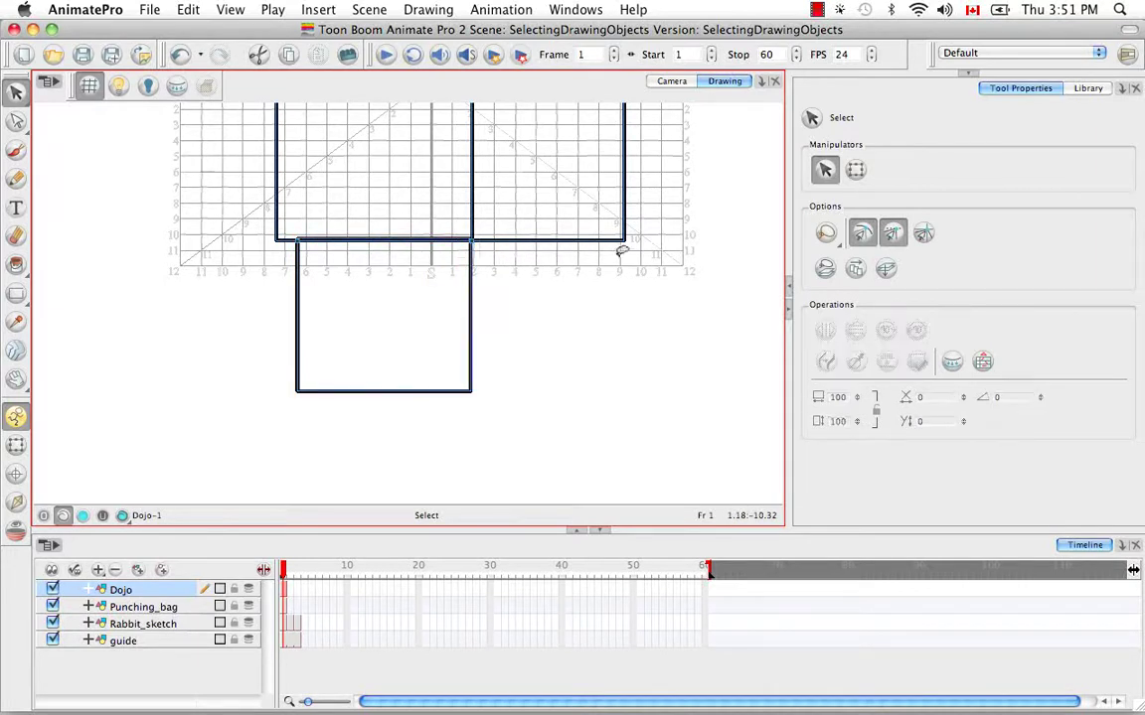
Step: With the Contour Editor, lower the right rectangle's bottom-right corner and snap the bottom rectangle's lower-right corner onto it
click(16, 120)
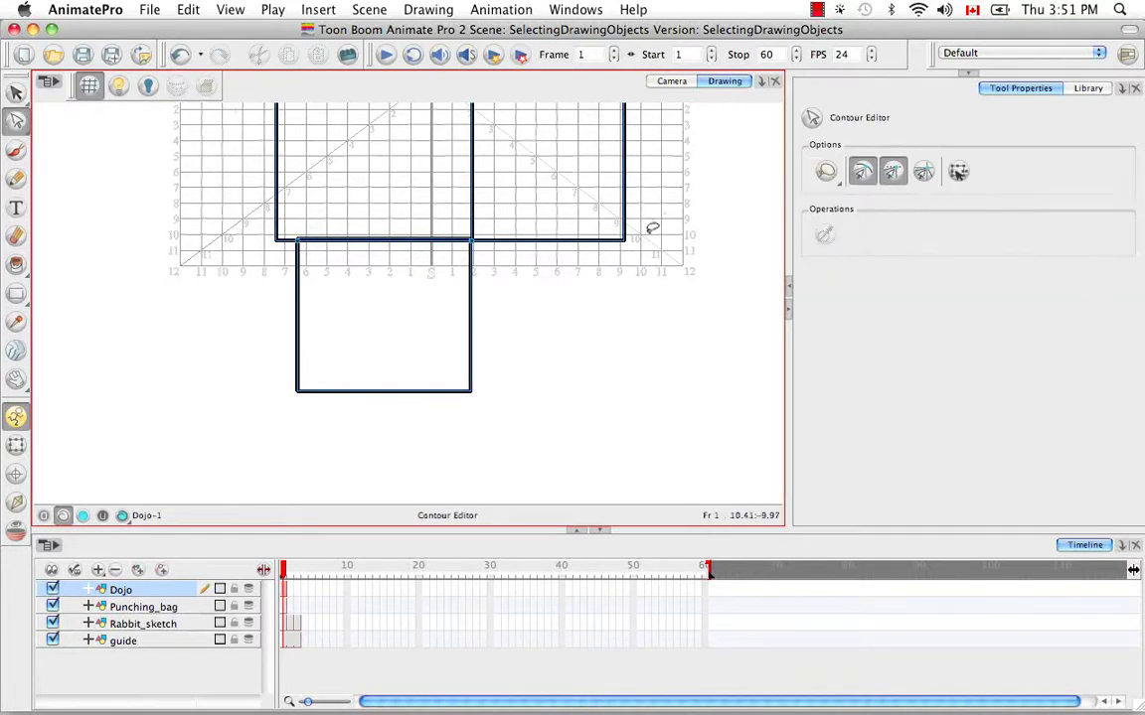
drag(629, 243, 634, 322)
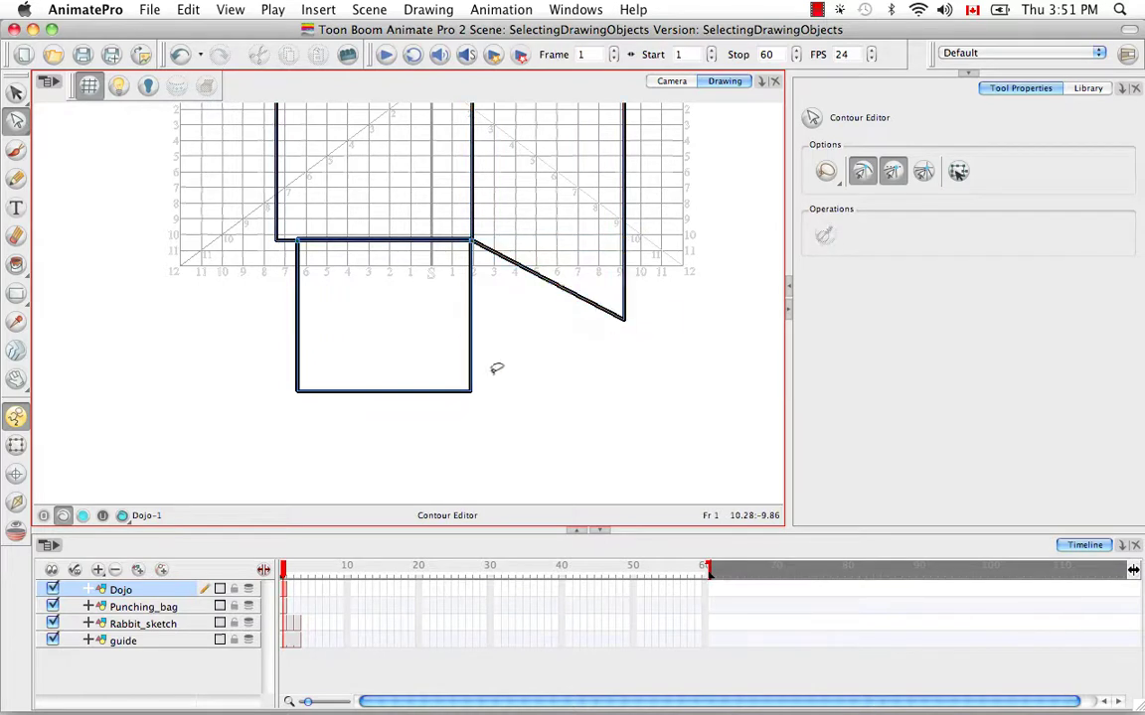
mouse_move(497, 369)
mouse_down()
mouse_move(503, 389)
mouse_move(474, 388)
mouse_move(595, 352)
mouse_move(625, 329)
mouse_up()
Step: Move the bottom shape's lower-left corner outward, level with its lower-right corner, and snap its upper-left corner to the large rectangle's lower-left corner
mouse_move(326, 356)
mouse_down()
mouse_move(278, 363)
mouse_move(301, 245)
mouse_up()
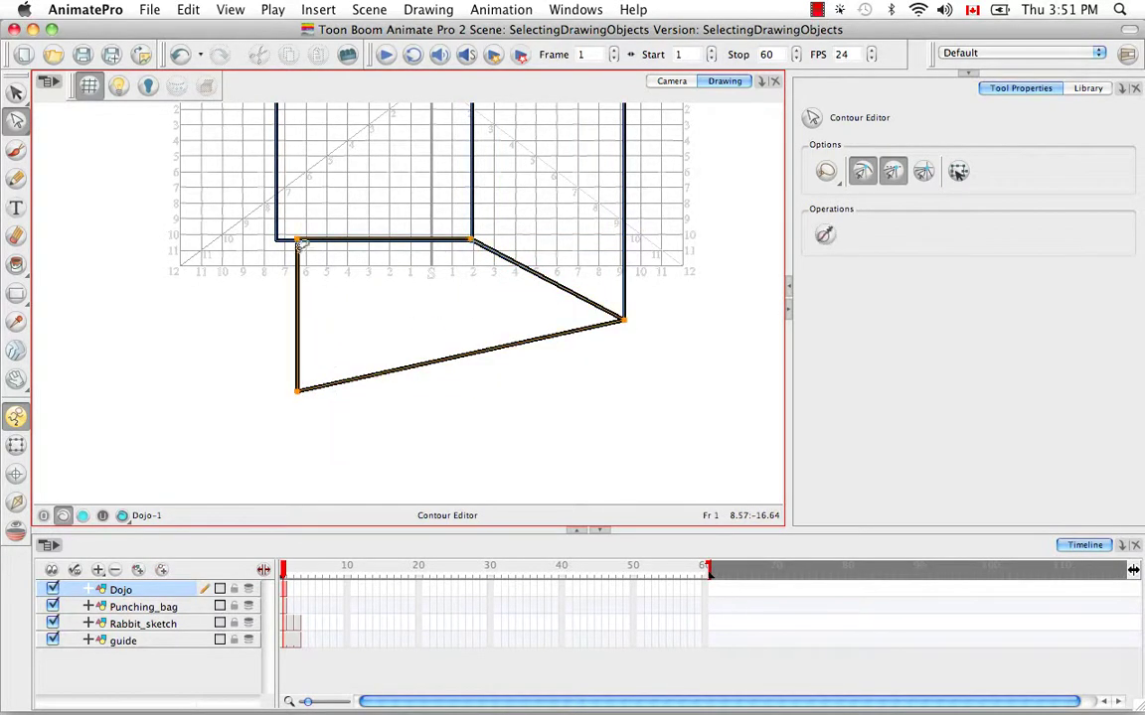
drag(307, 377, 218, 320)
mouse_move(297, 239)
mouse_down()
mouse_move(299, 228)
mouse_move(294, 243)
mouse_move(277, 241)
mouse_up()
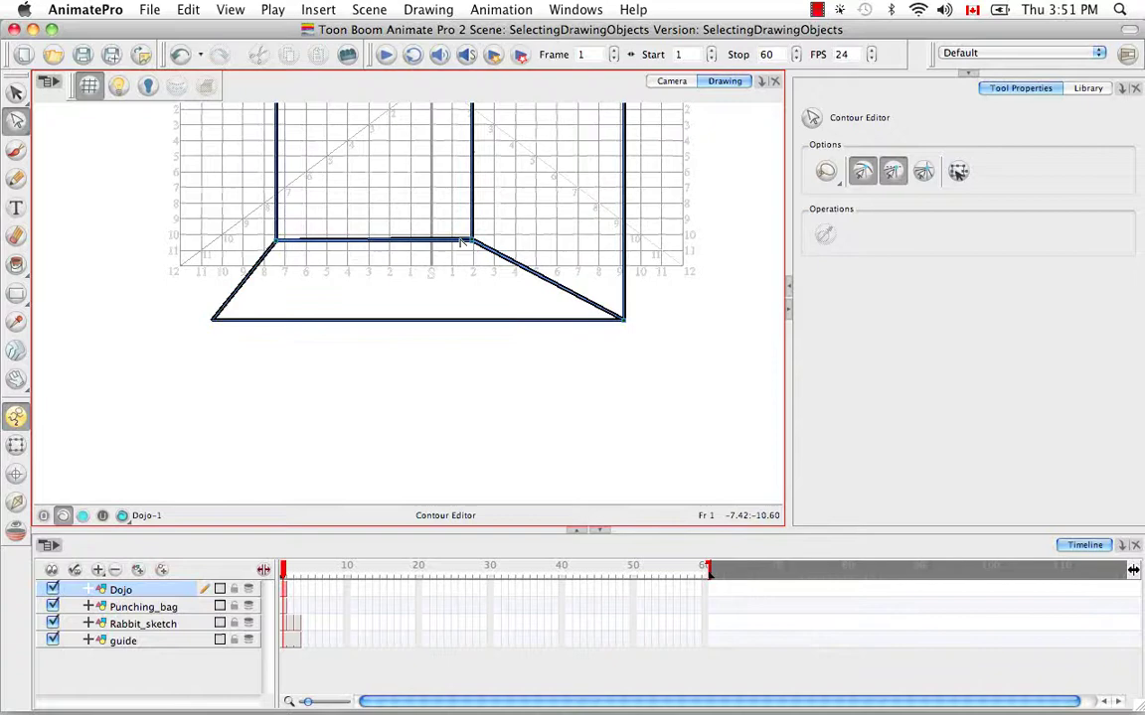
Step: Snap the bottom shape's upper-right corner onto the corner shared by the two rectangles above
click(464, 242)
click(471, 256)
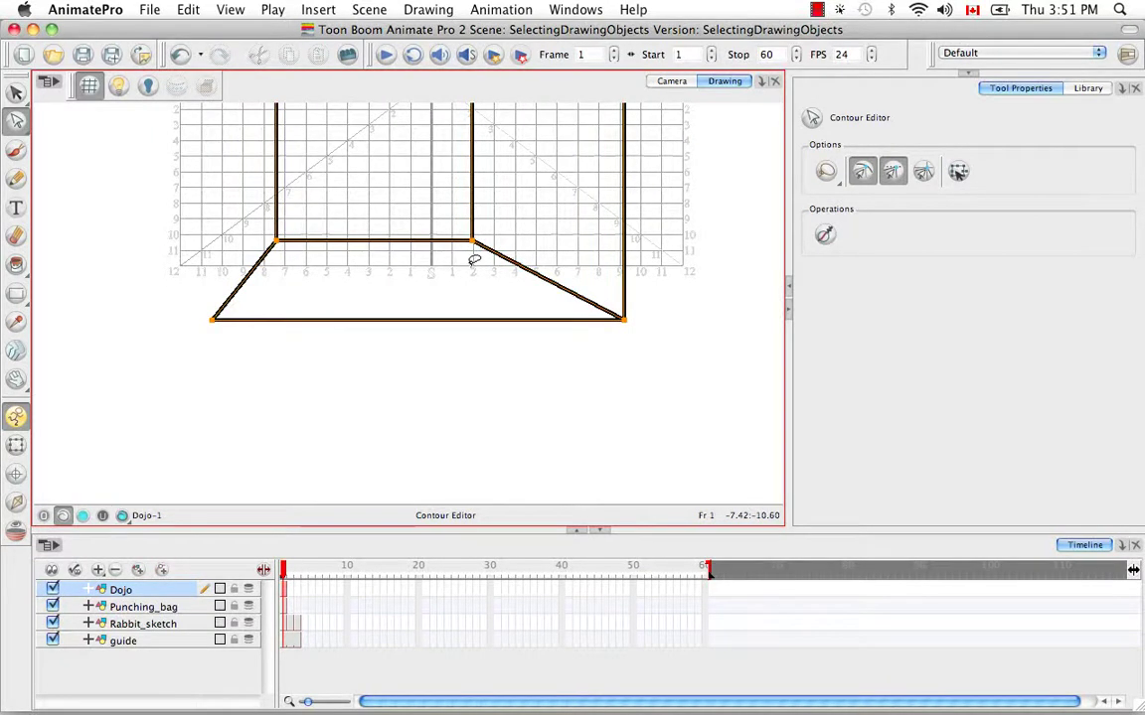
key(shift+m)
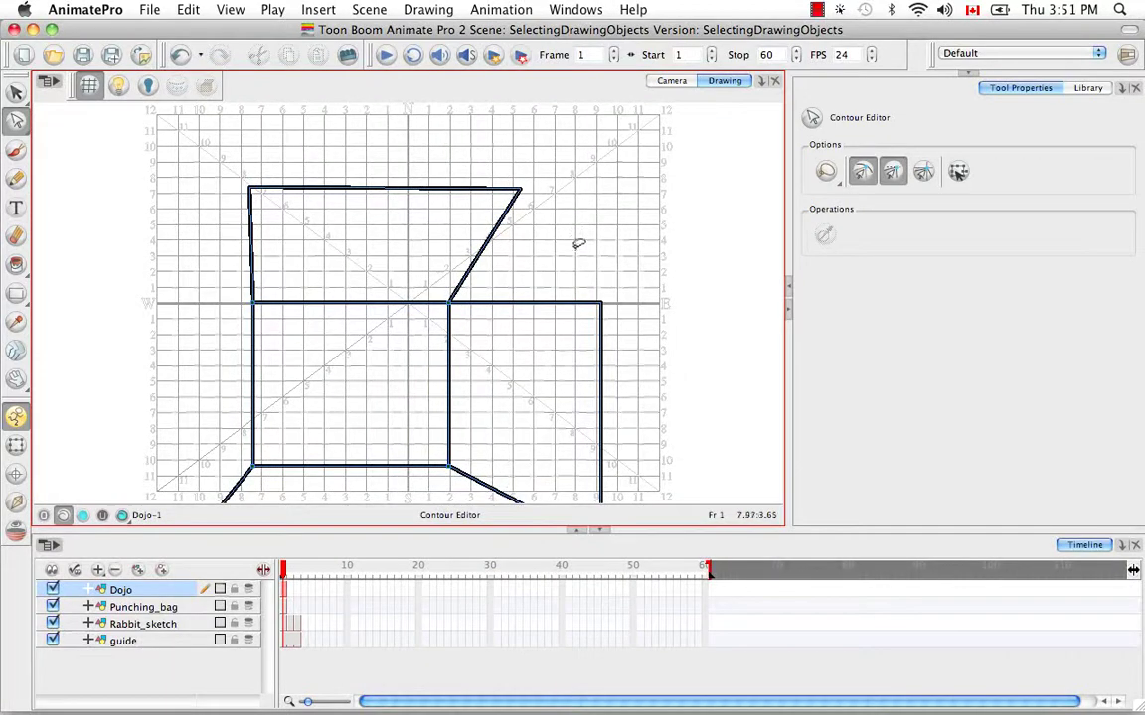
Step: Select the whole drawing and move it straight up about five grid units with the Select tool
key(space)
drag(557, 308, 581, 246)
key(super+minus)
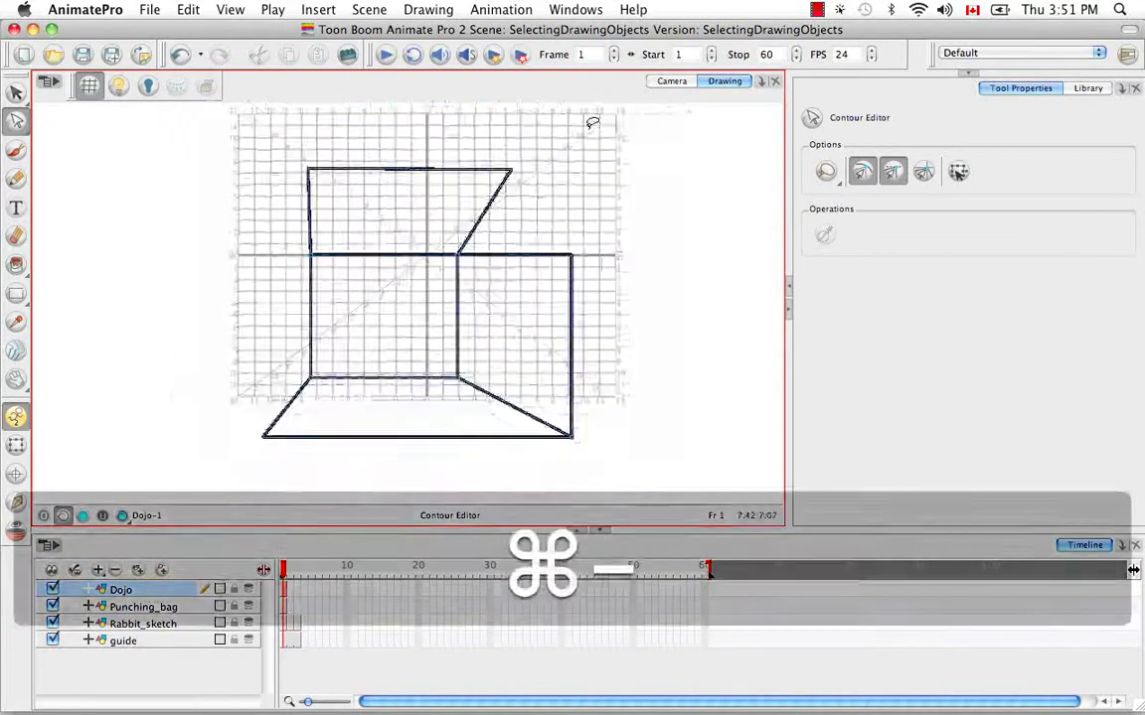
key(super+minus)
mouse_move(476, 164)
mouse_down()
mouse_move(634, 434)
mouse_move(541, 149)
mouse_up()
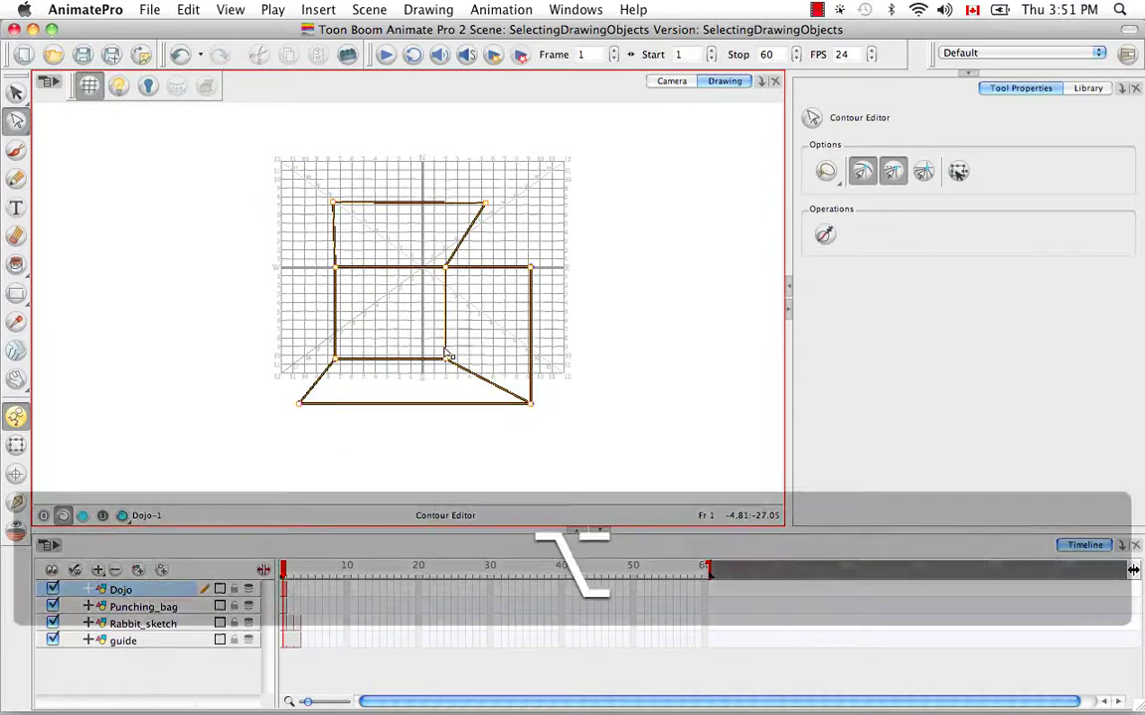
key(alt+v)
drag(444, 350, 449, 306)
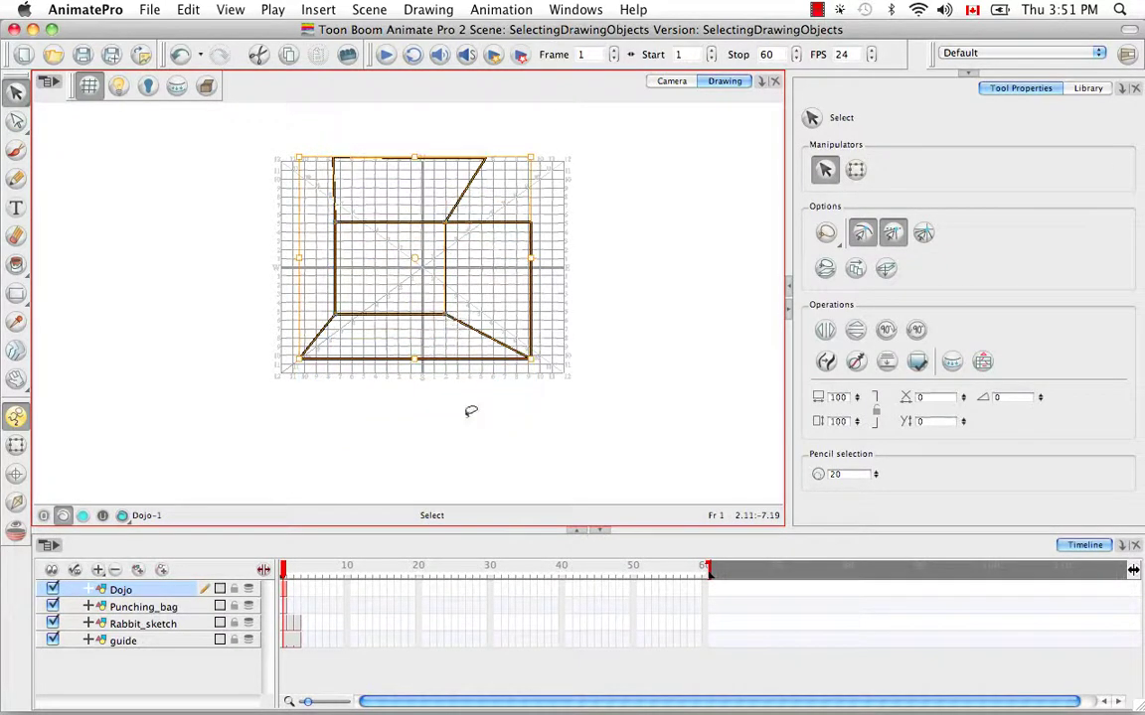
click(452, 363)
Step: With the Contour Editor, extend the top shape's upper-right corner above the right shape's outer edge and snap the right shape's upper-right corner to it
key(super+equal)
key(super+equal)
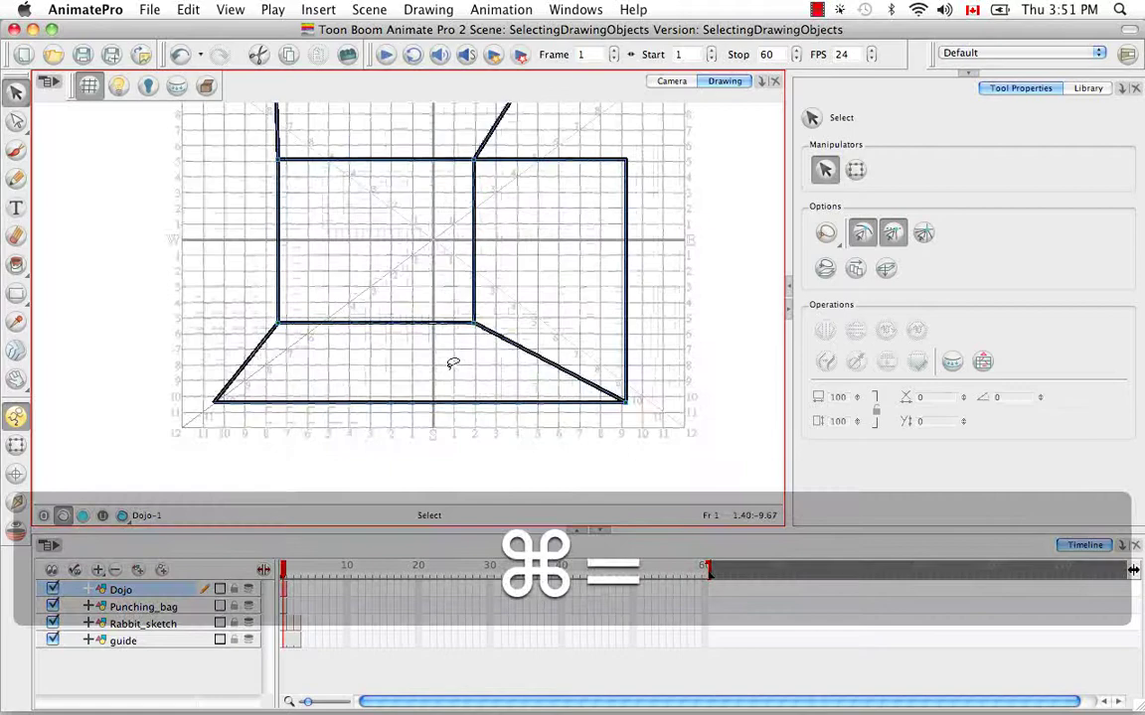
key(space)
drag(648, 244, 637, 341)
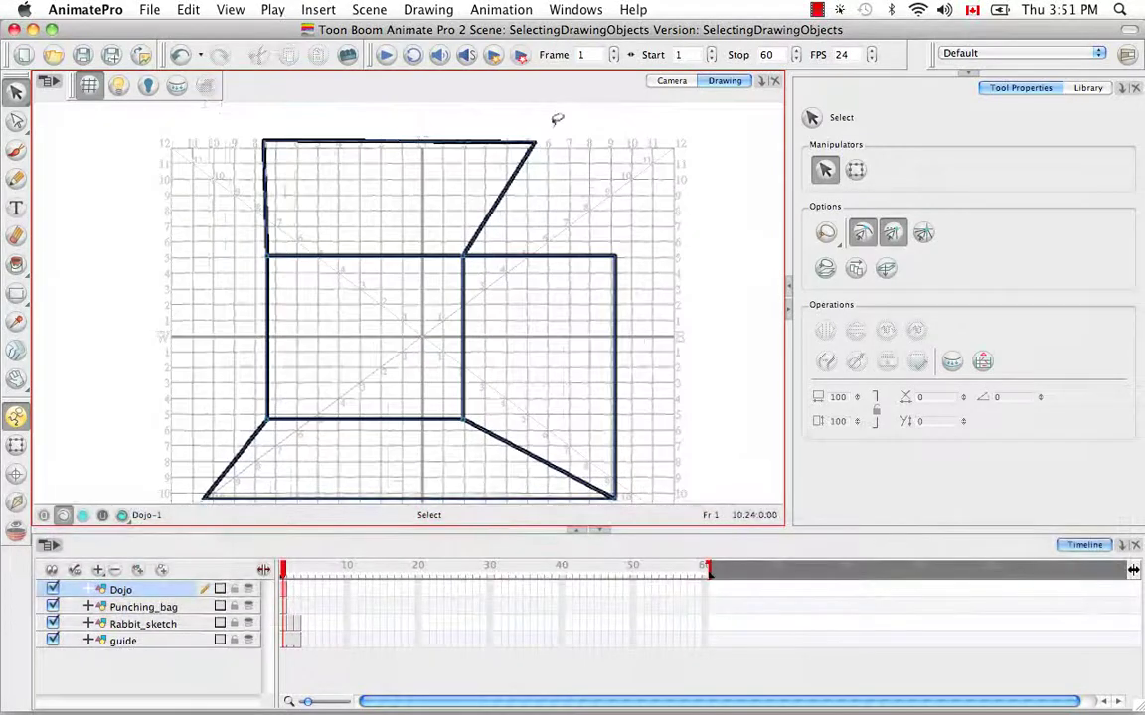
click(535, 143)
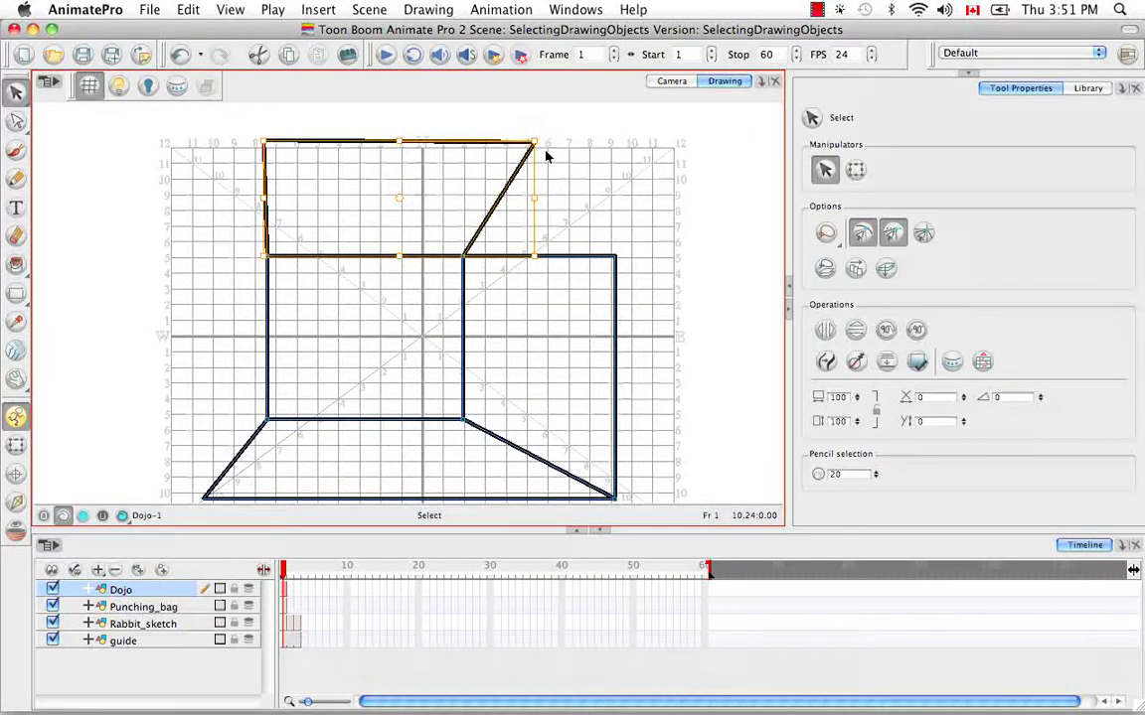
key(alt)
key(alt+a)
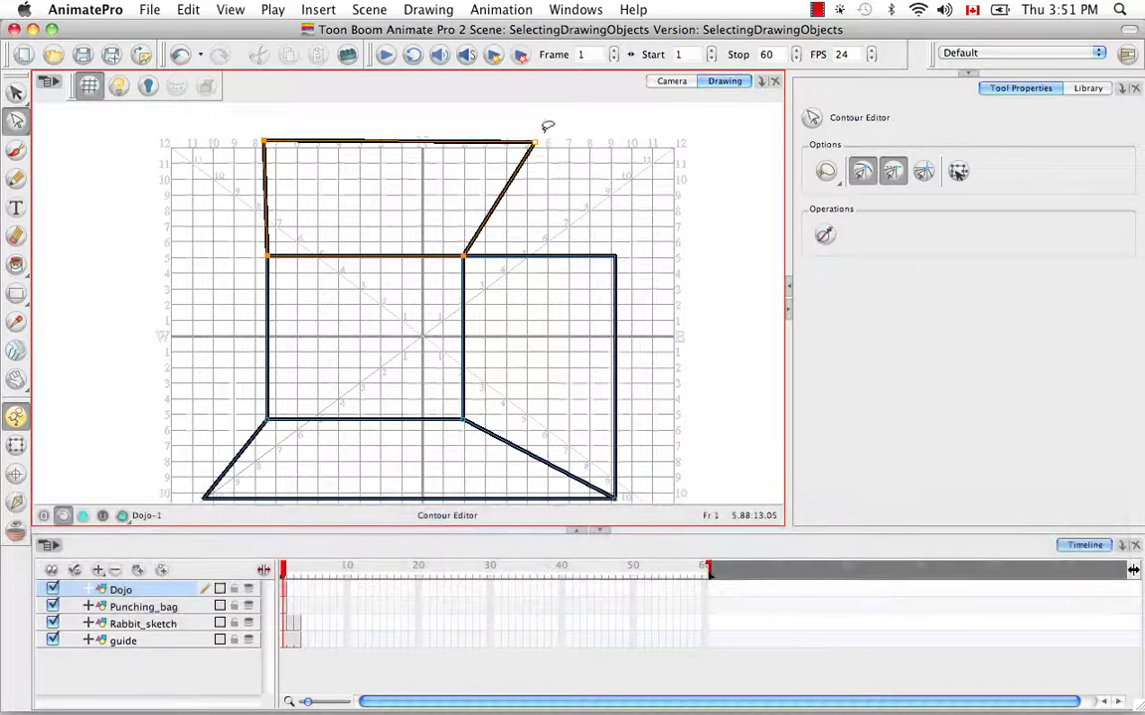
drag(538, 146, 616, 146)
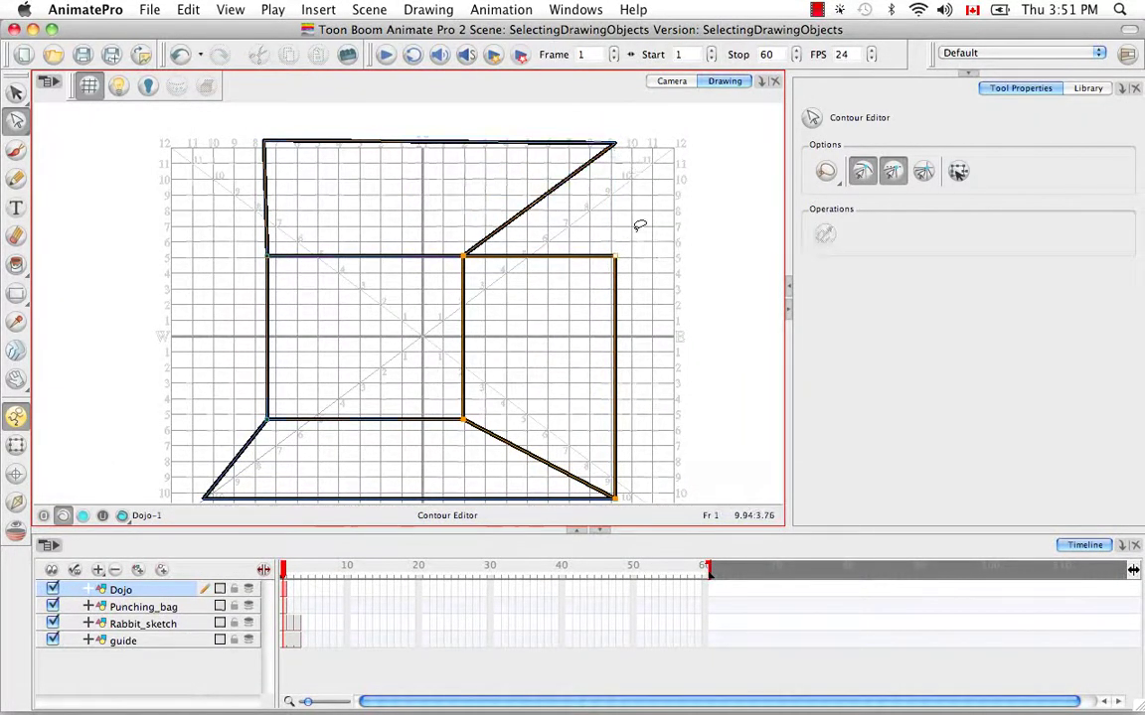
drag(617, 257, 616, 146)
click(656, 184)
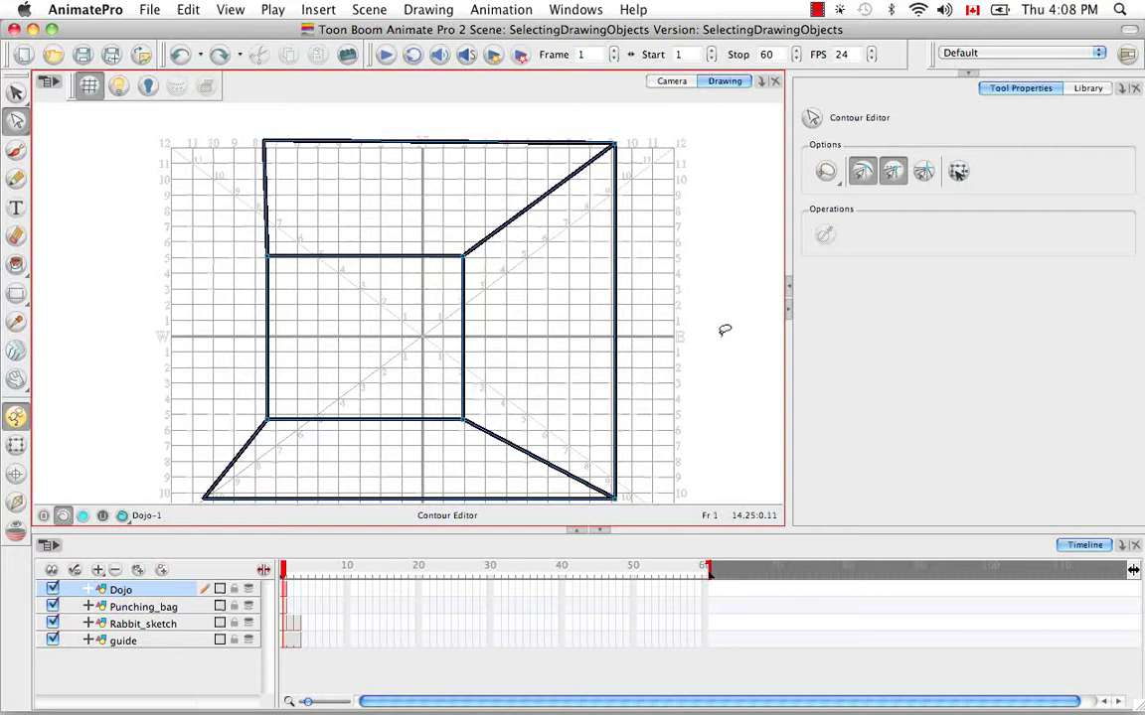
Step: Select the right shape with the Select tool, move its pivot near its bounding box's upper-left corner, and deselect it
key(alt+v)
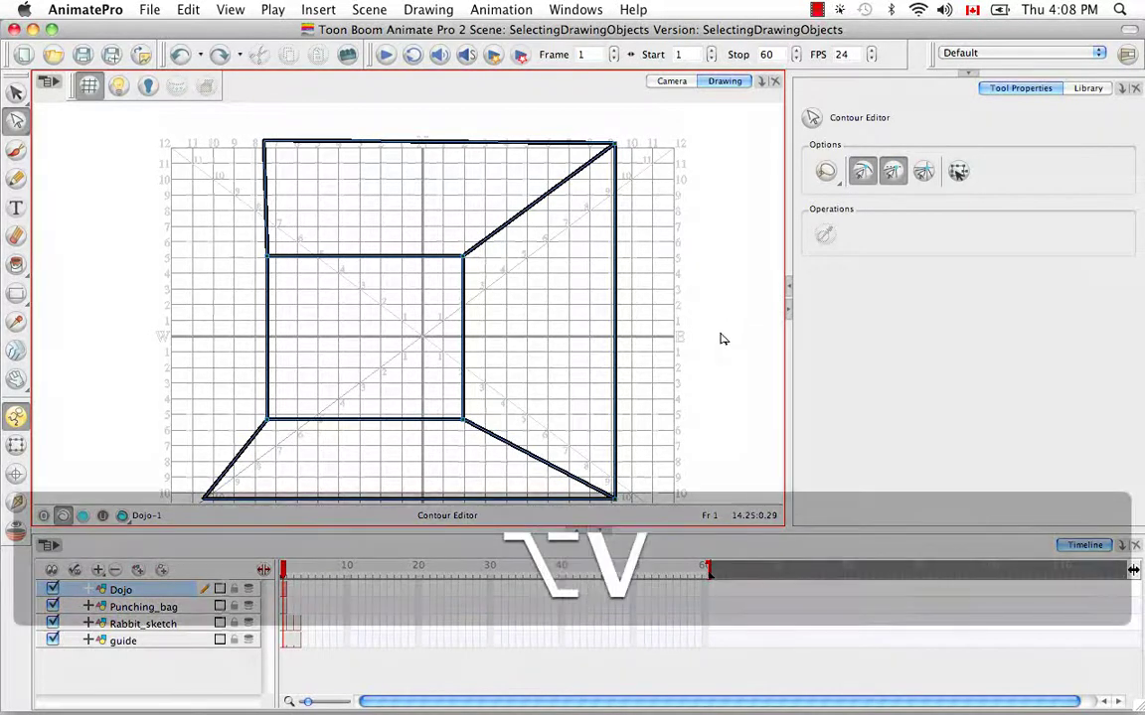
drag(698, 261, 541, 322)
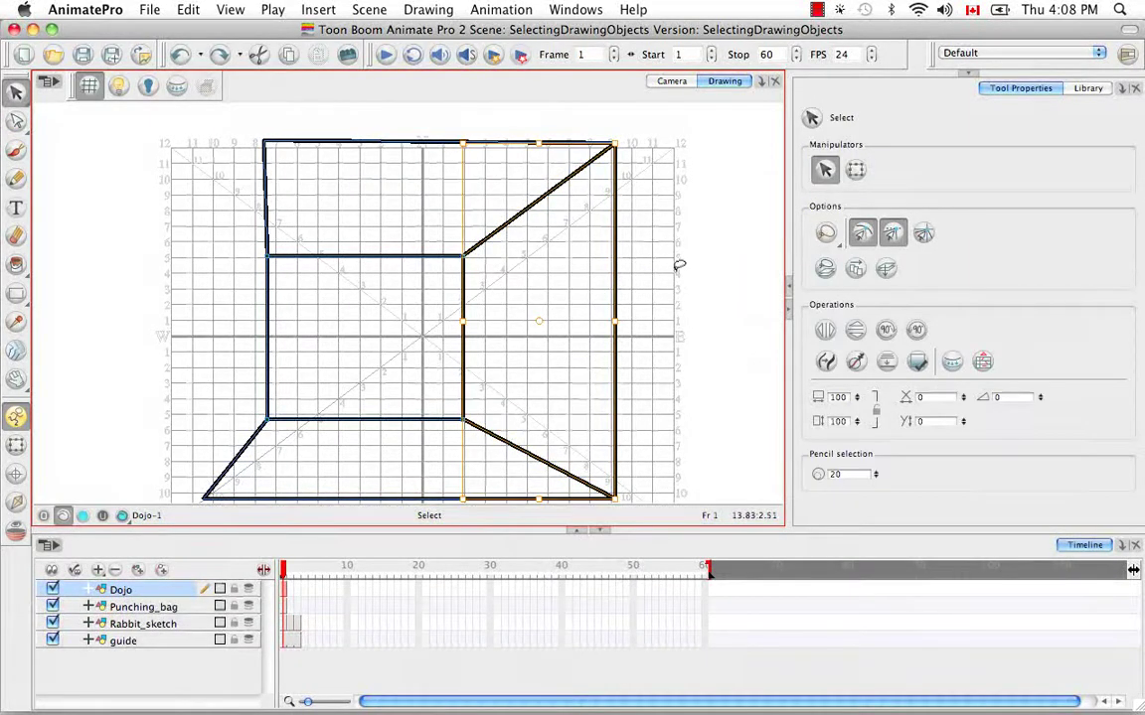
click(538, 323)
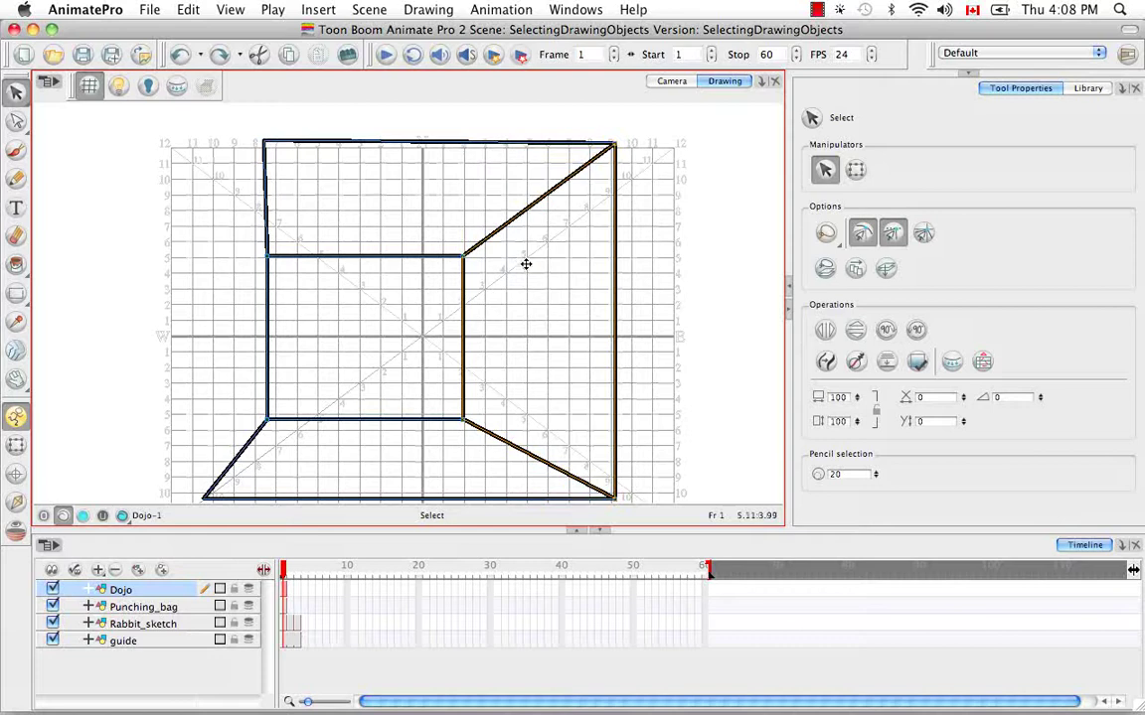
click(471, 162)
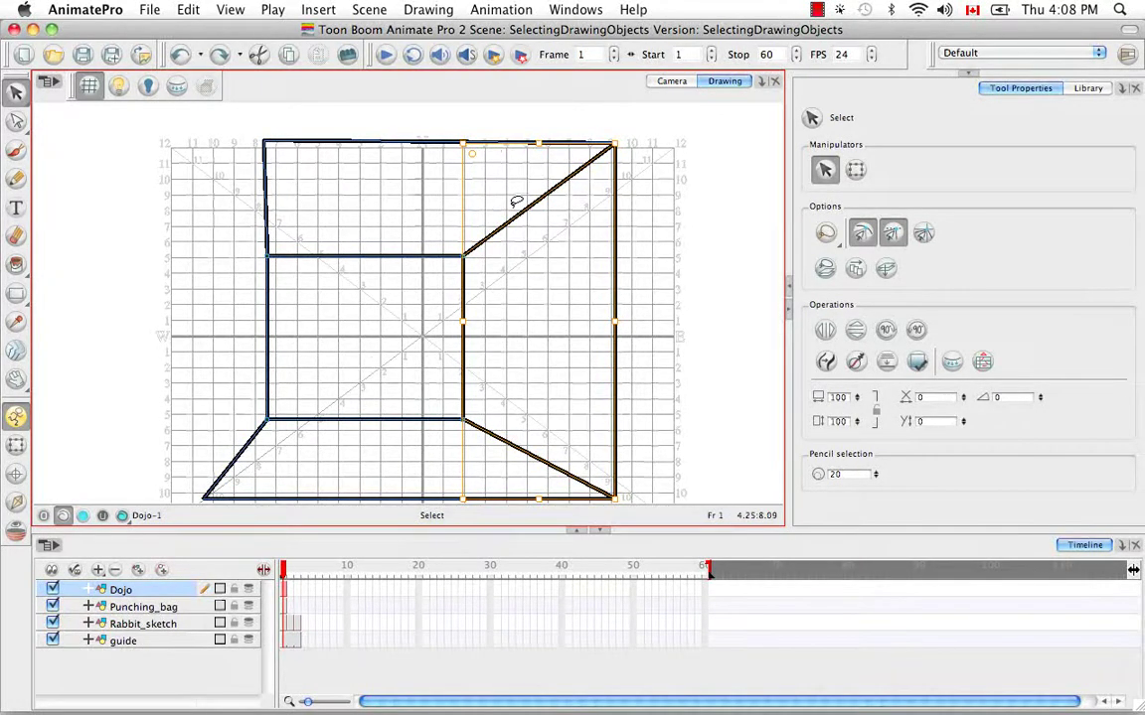
click(715, 264)
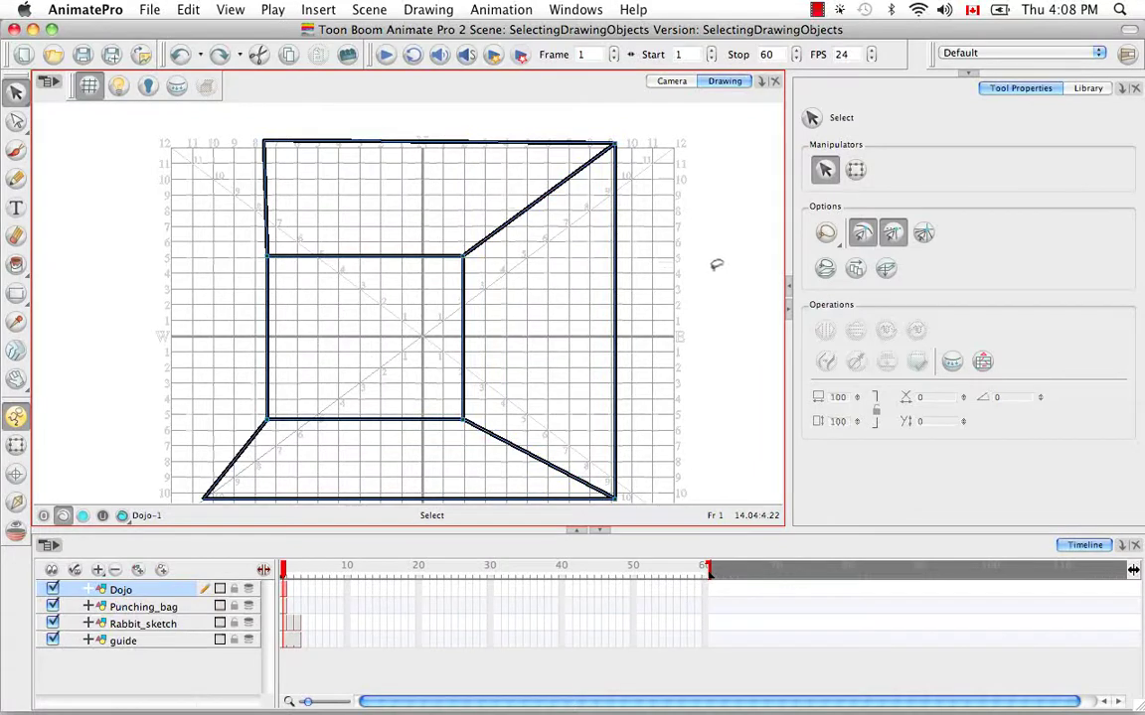
Step: Try rotating the right shape around a pivot placed near its bounding box's upper-left corner, and undo the rotation and pivot move
click(613, 297)
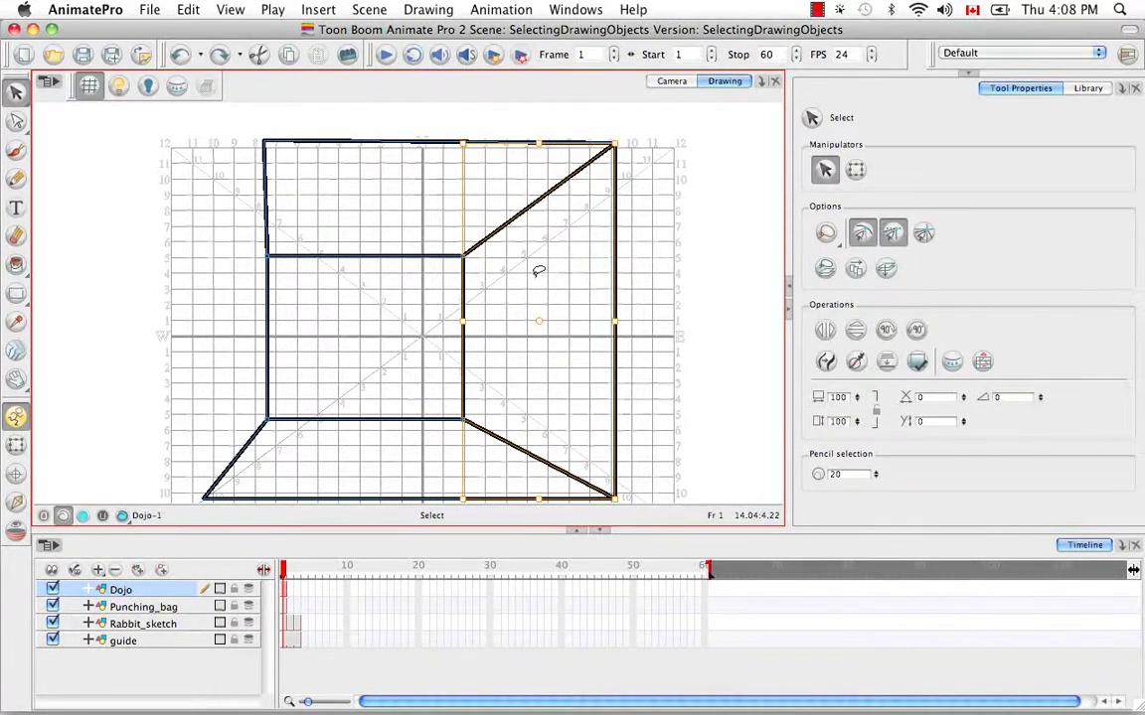
drag(539, 322, 533, 312)
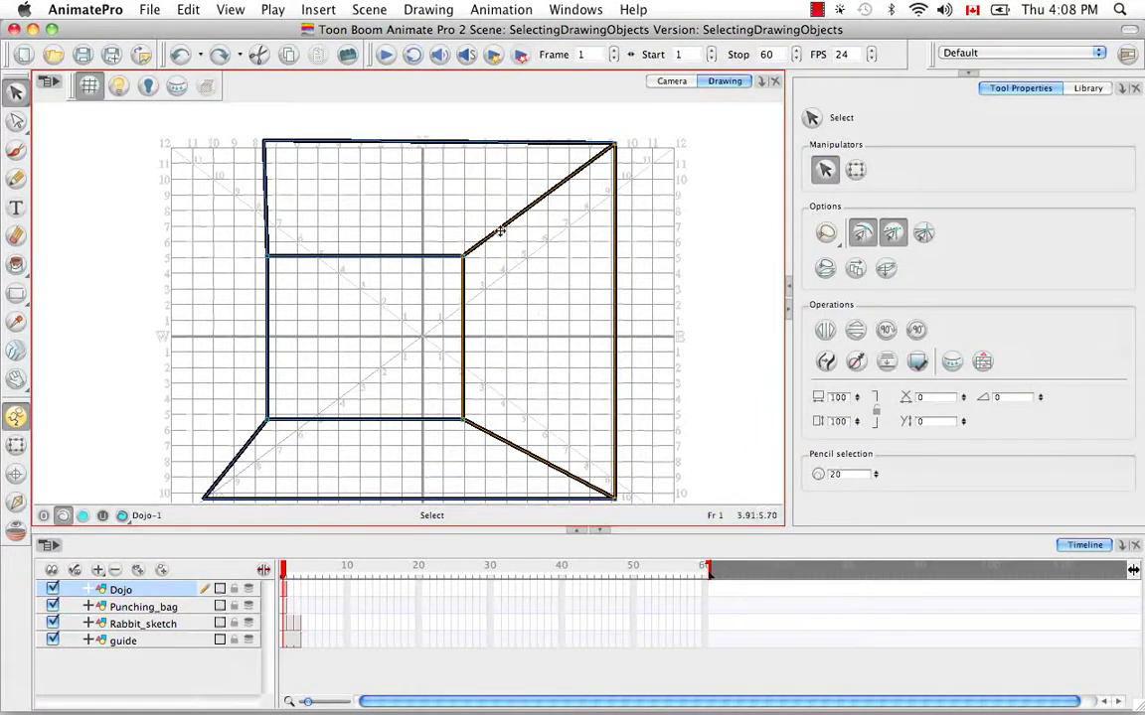
click(479, 157)
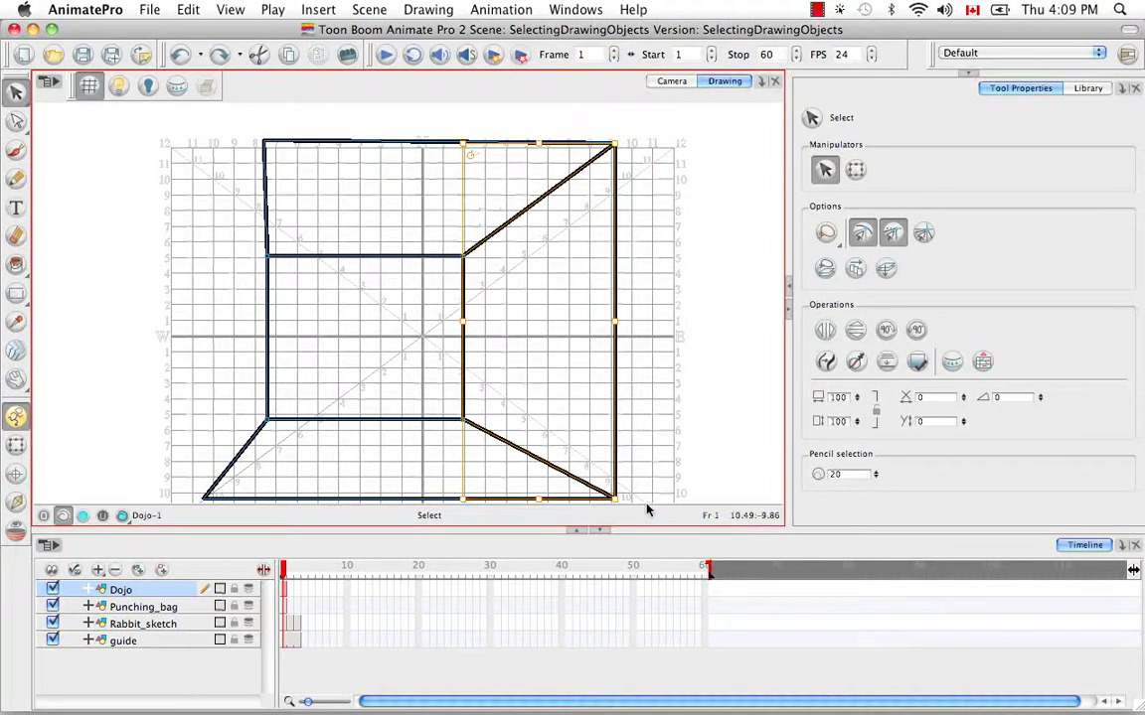
mouse_move(623, 502)
mouse_down()
mouse_move(753, 334)
mouse_move(697, 317)
mouse_move(636, 266)
mouse_up()
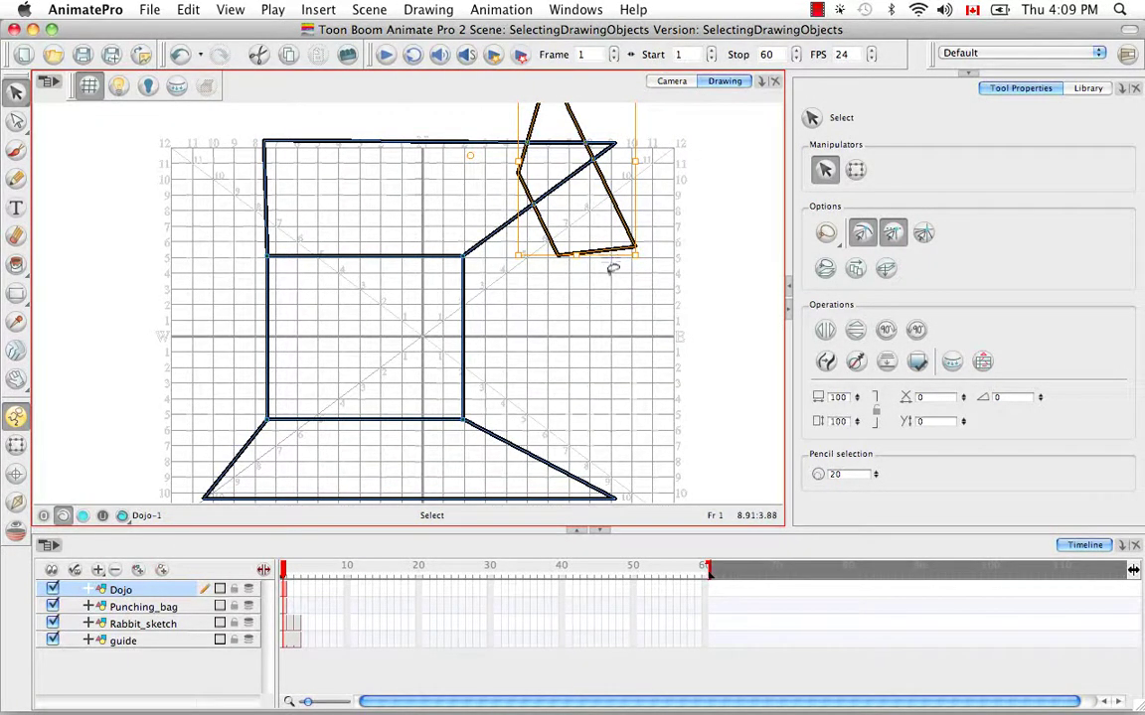
key(super+z)
key(super+z)
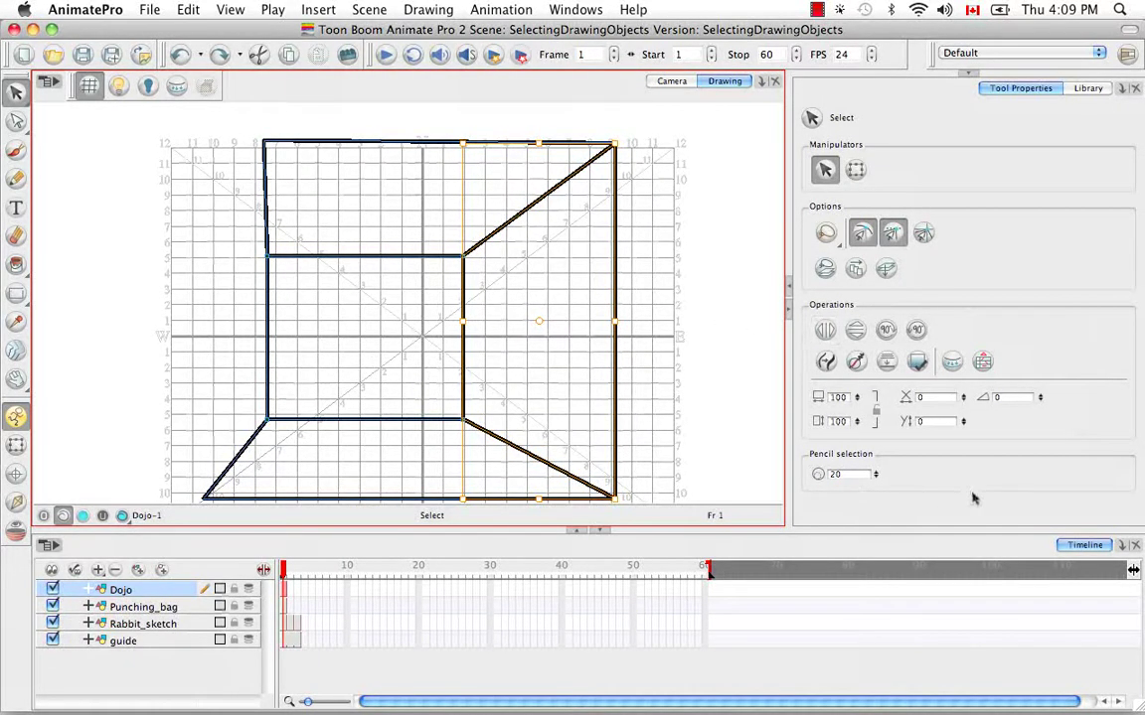
Step: Flip the right shape horizontally and vertically, and rotate it 90 degrees clockwise and back counter-clockwise
click(828, 333)
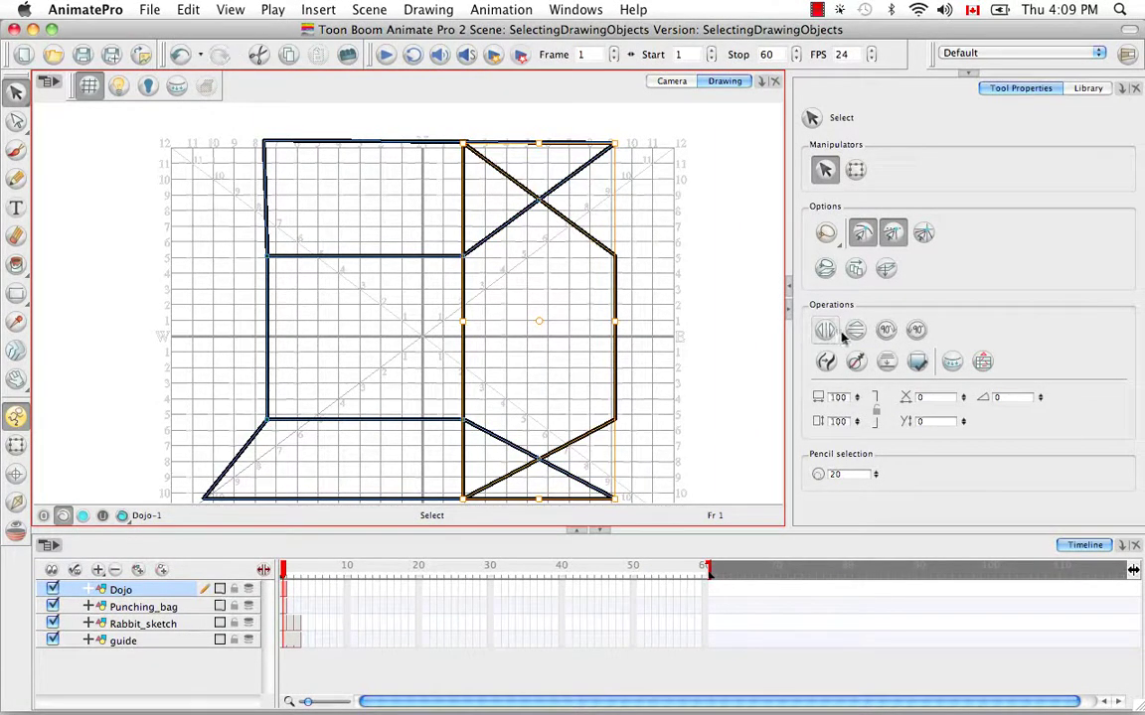
click(856, 332)
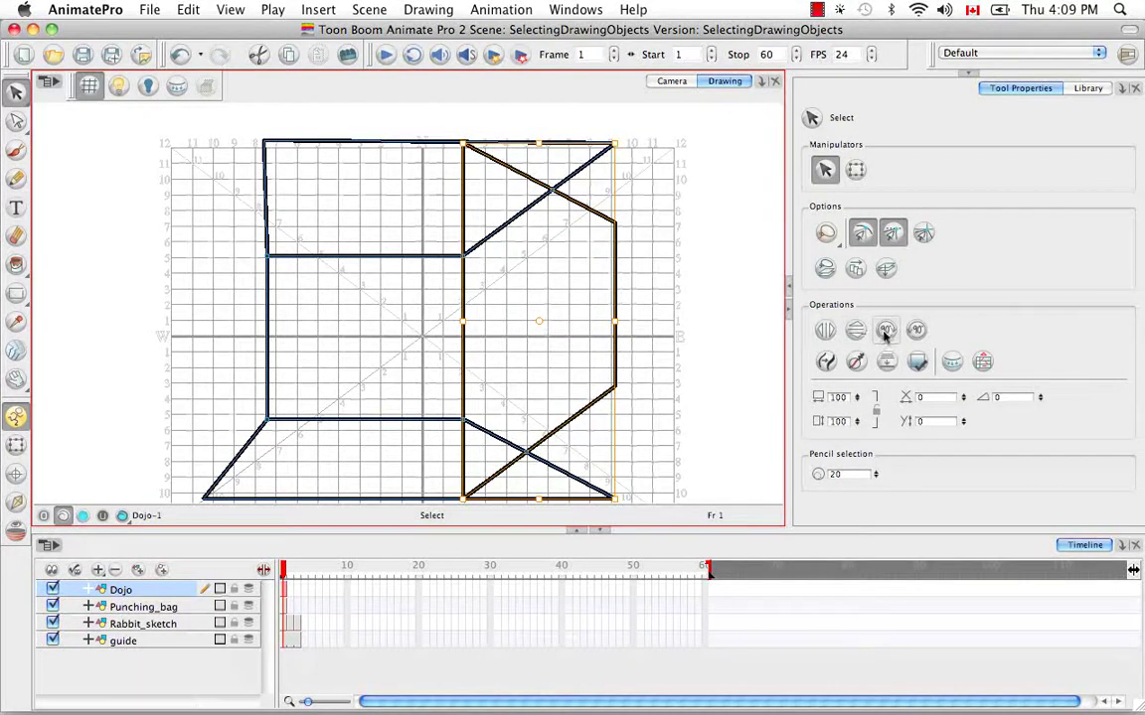
click(885, 333)
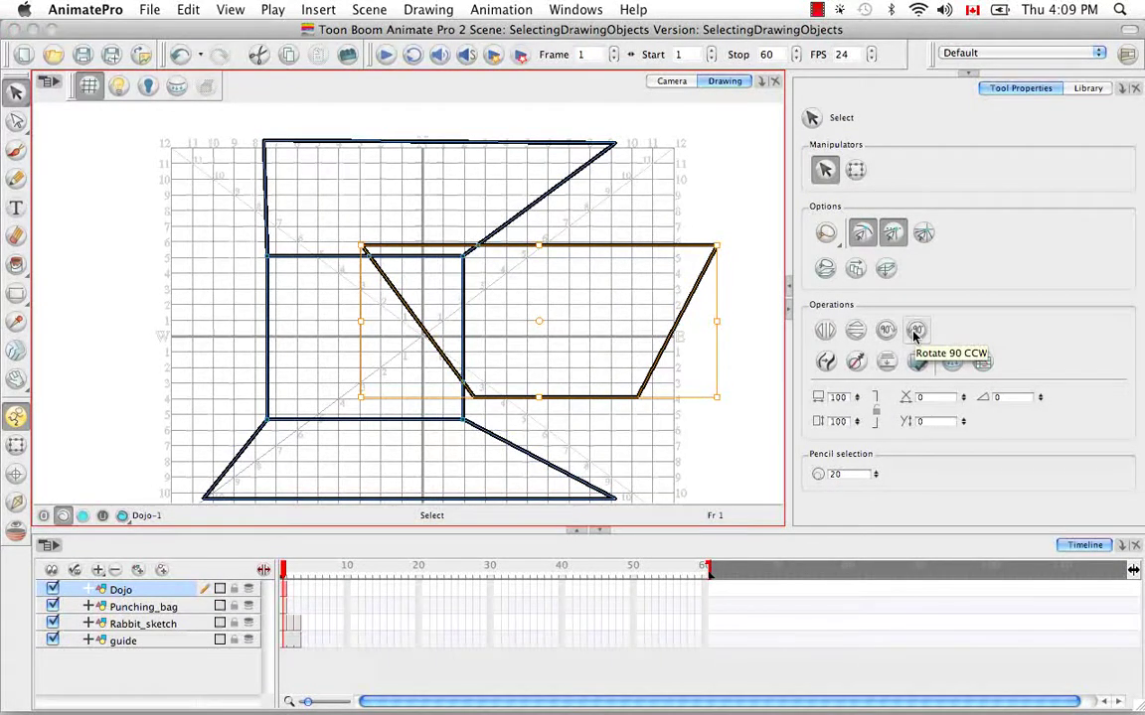
click(915, 332)
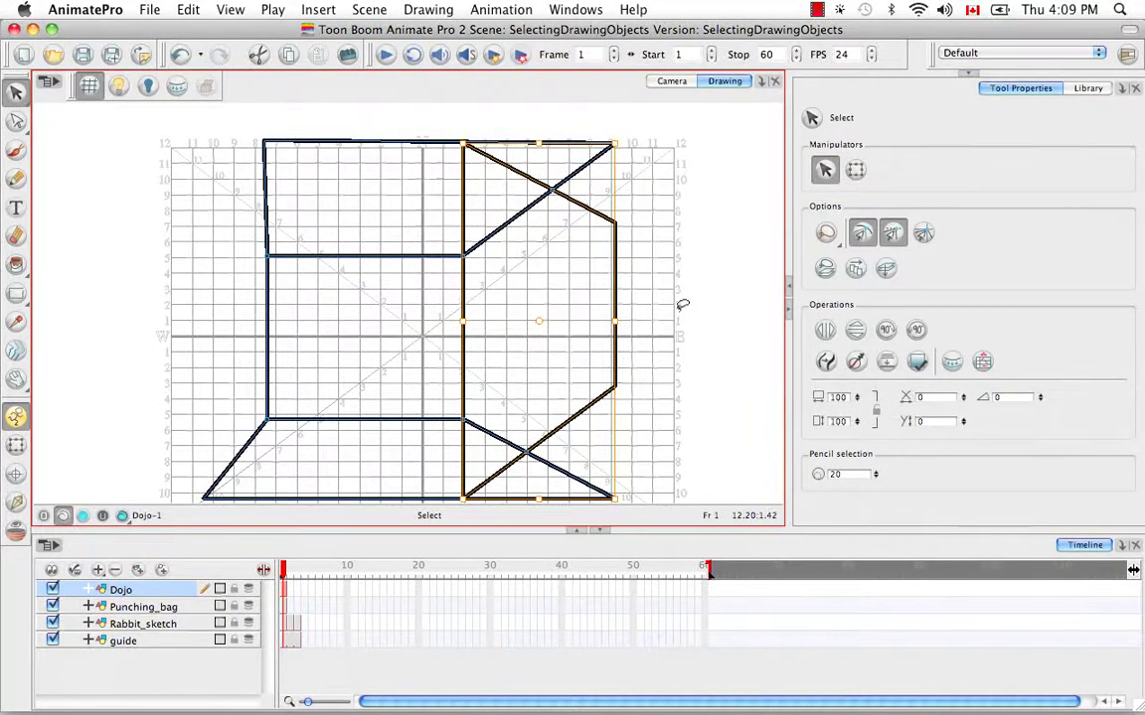
Step: Undo the right shape's rotations and flips, and deselect it
key(super+z)
key(super+z)
key(super+z)
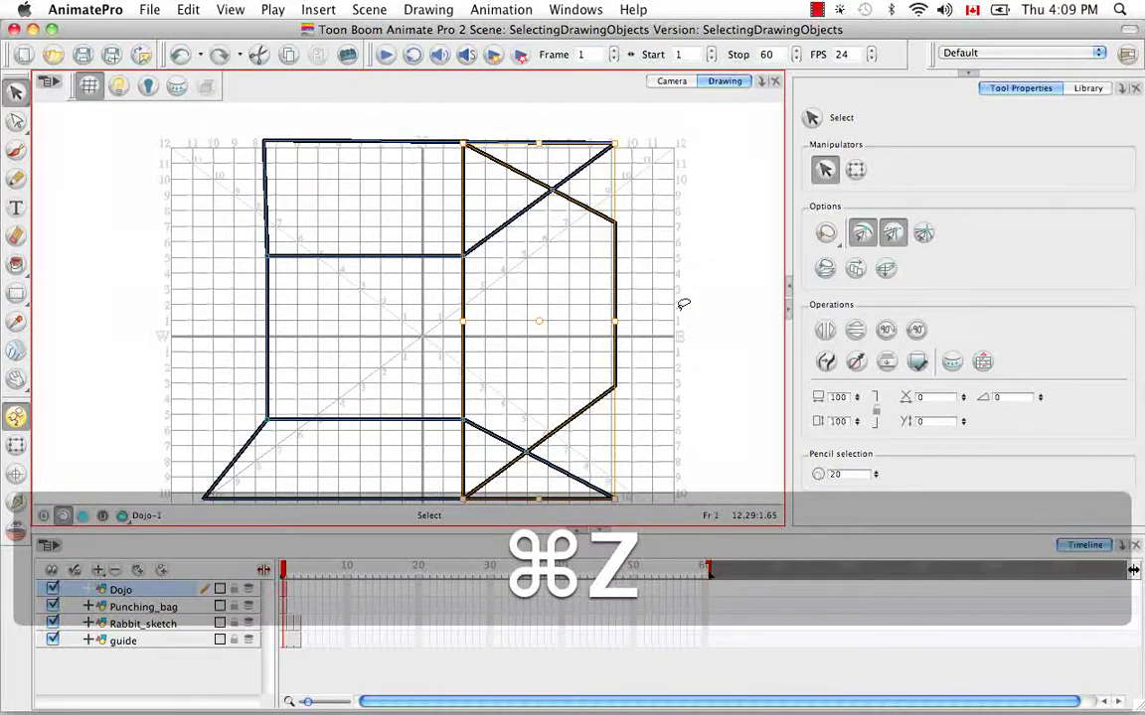
key(super+z)
click(682, 301)
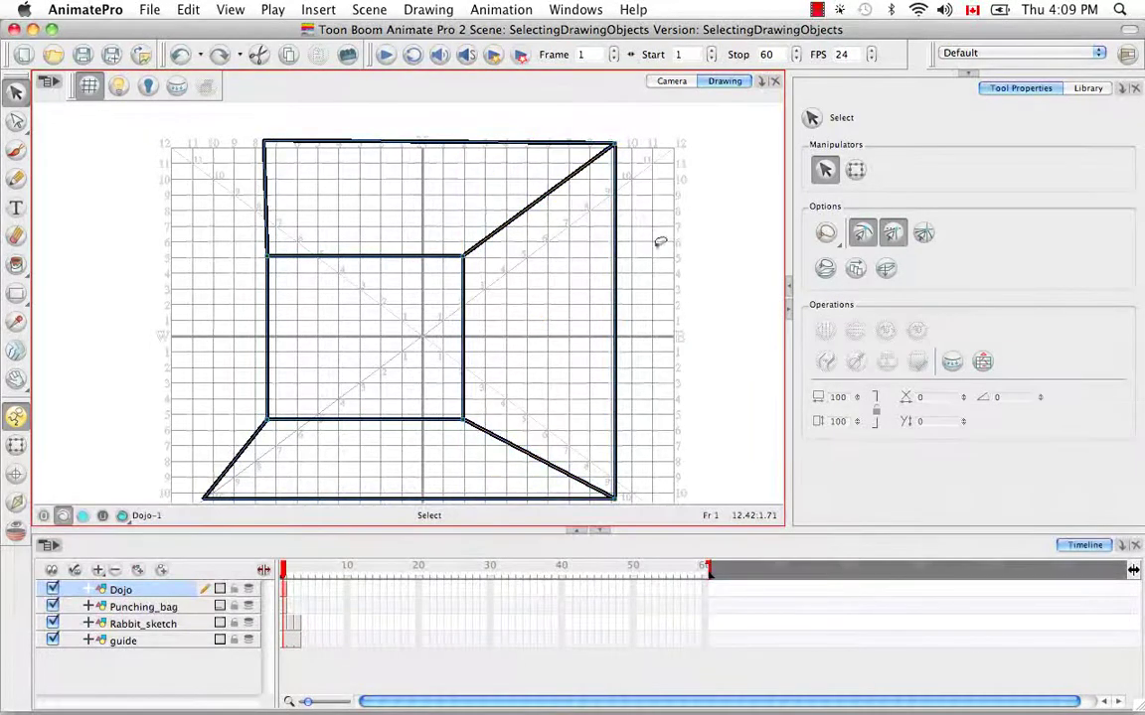
Step: Examine the Transform commands for flipping and rotating drawing objects
click(428, 10)
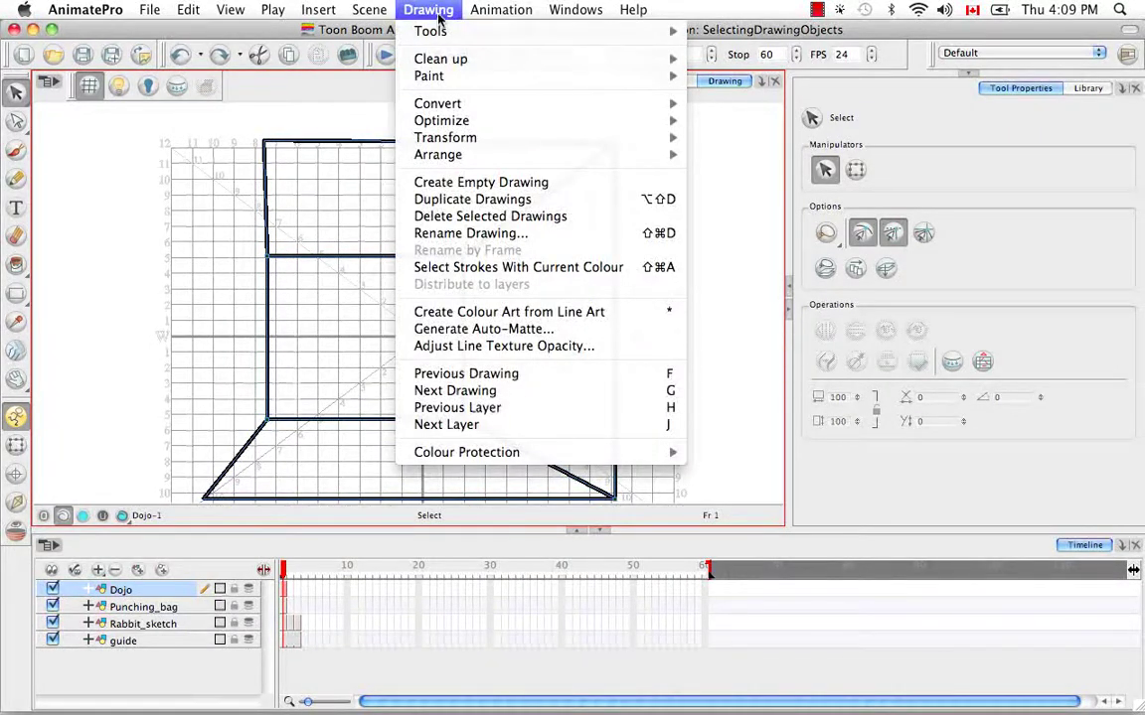
mouse_move(482, 143)
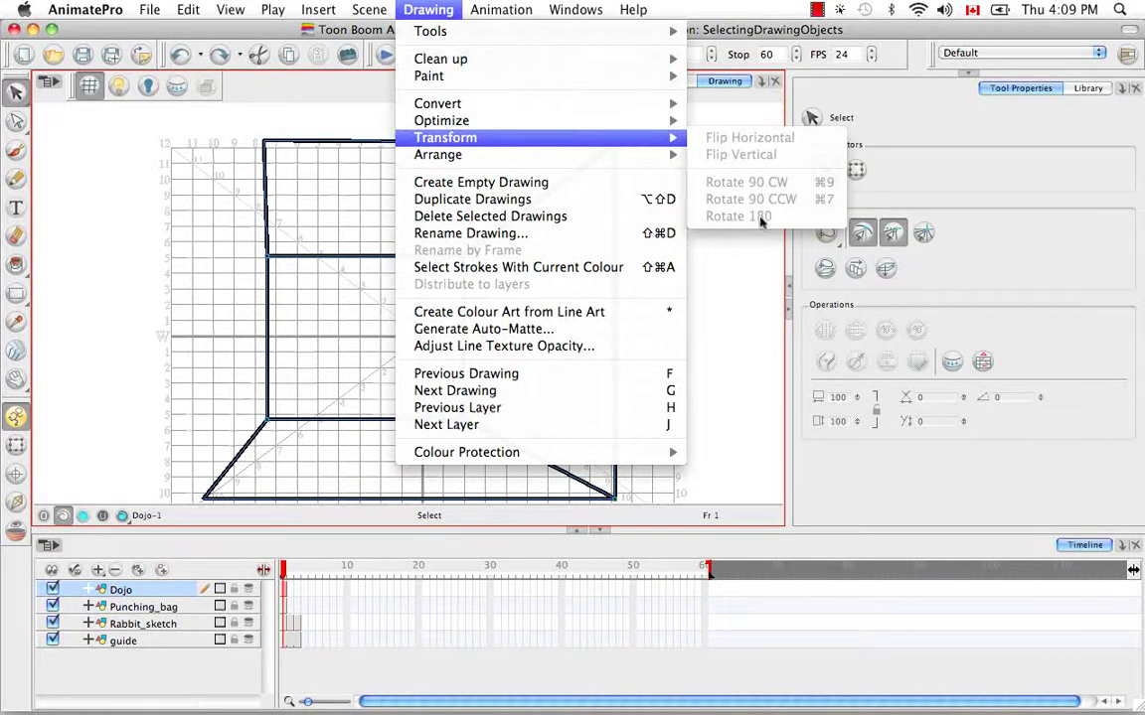
click(746, 288)
Step: Select the right shape and enlarge its width and height in small scale increments
mouse_move(707, 264)
mouse_down()
mouse_move(666, 269)
mouse_move(750, 313)
mouse_up()
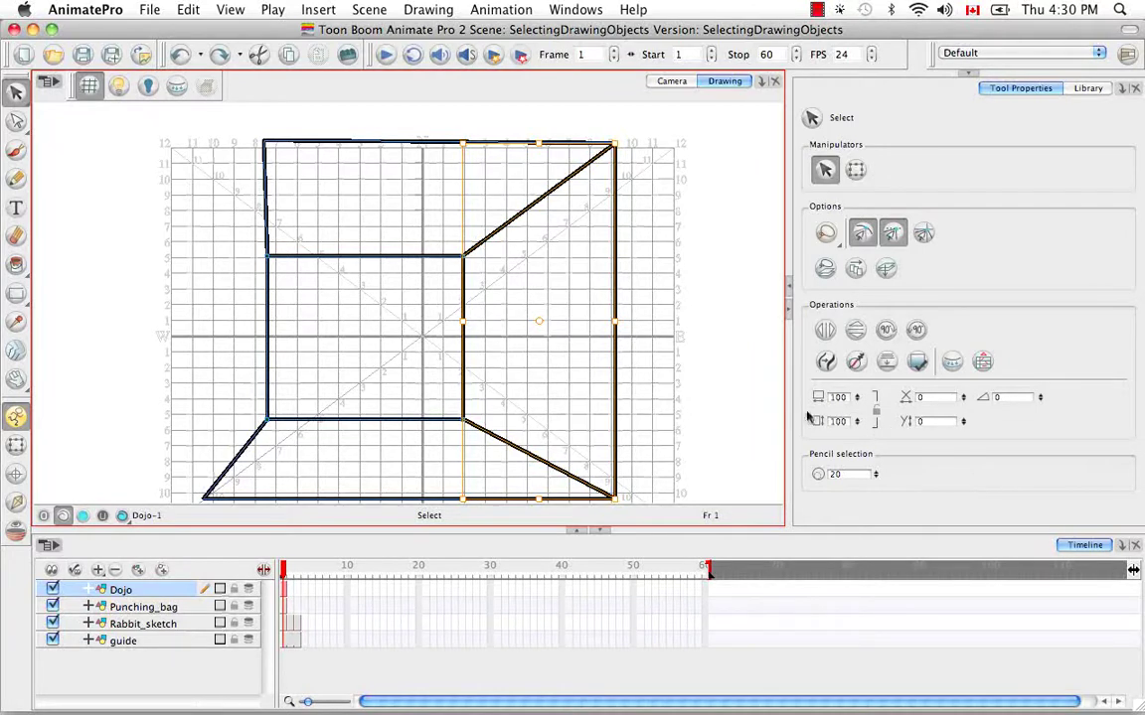
click(857, 395)
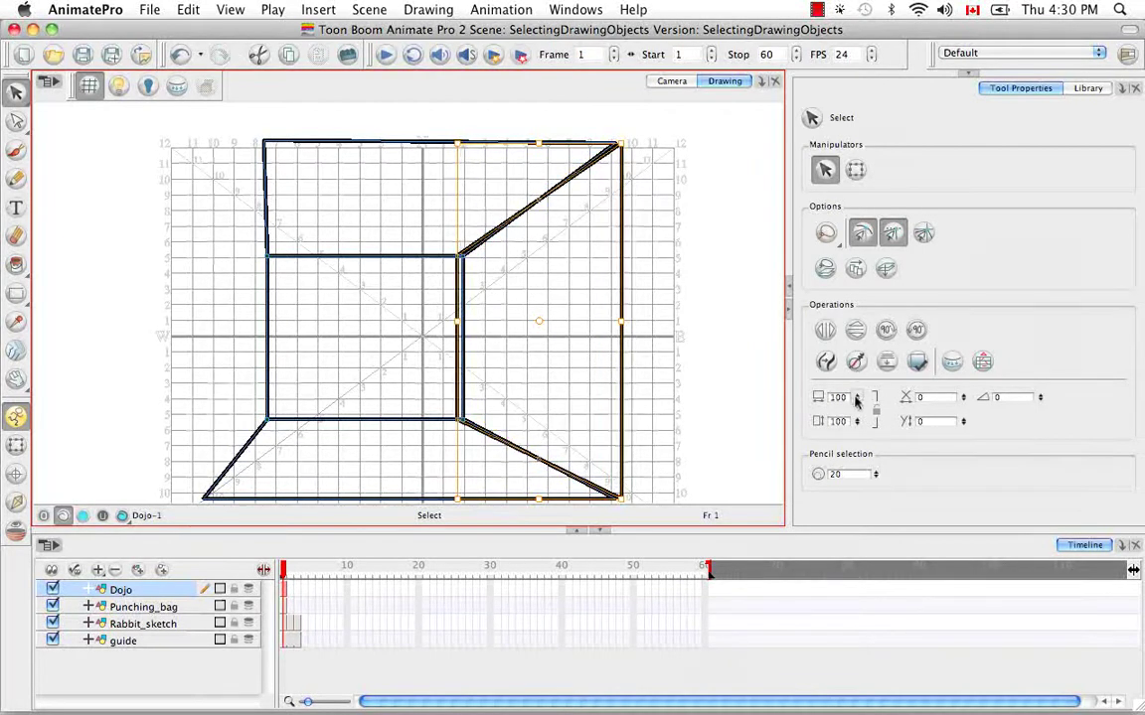
drag(859, 383, 863, 432)
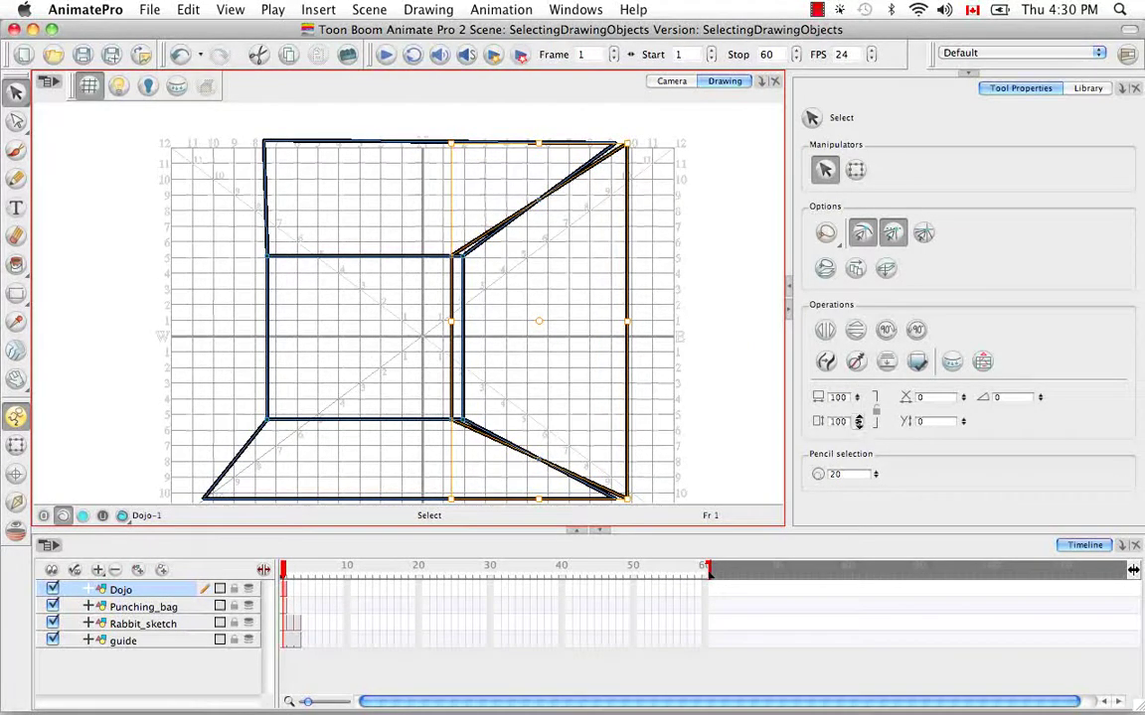
click(858, 422)
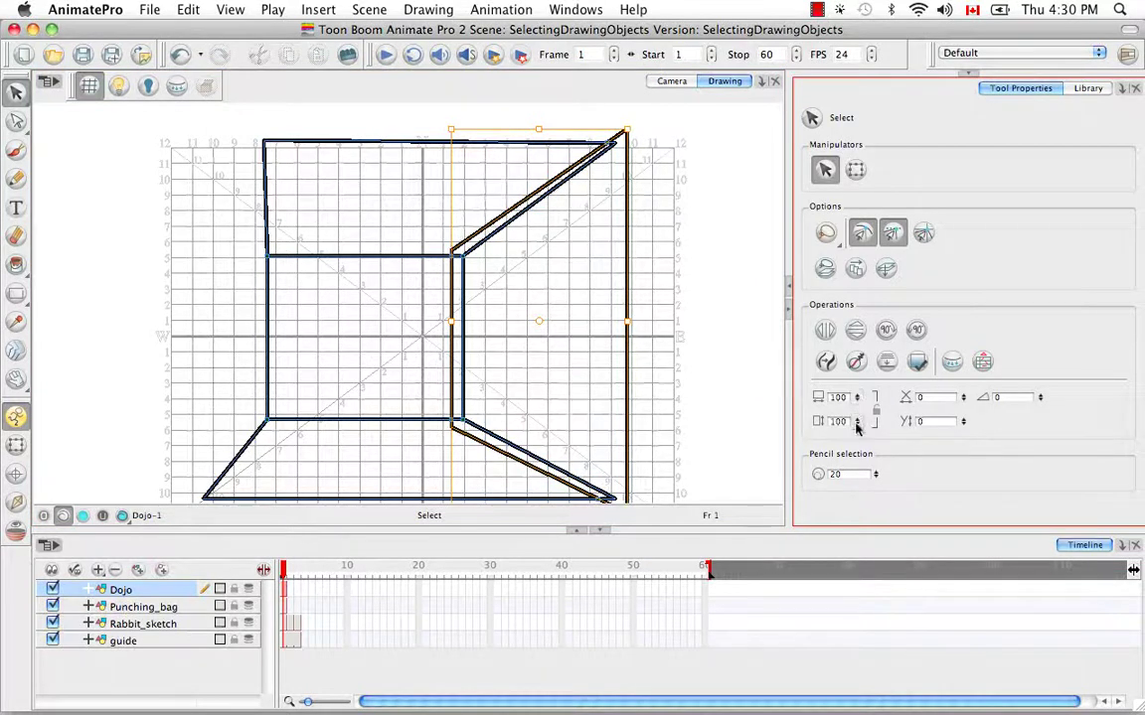
Step: Scale the right shape's width to 40 percent
drag(856, 401, 856, 406)
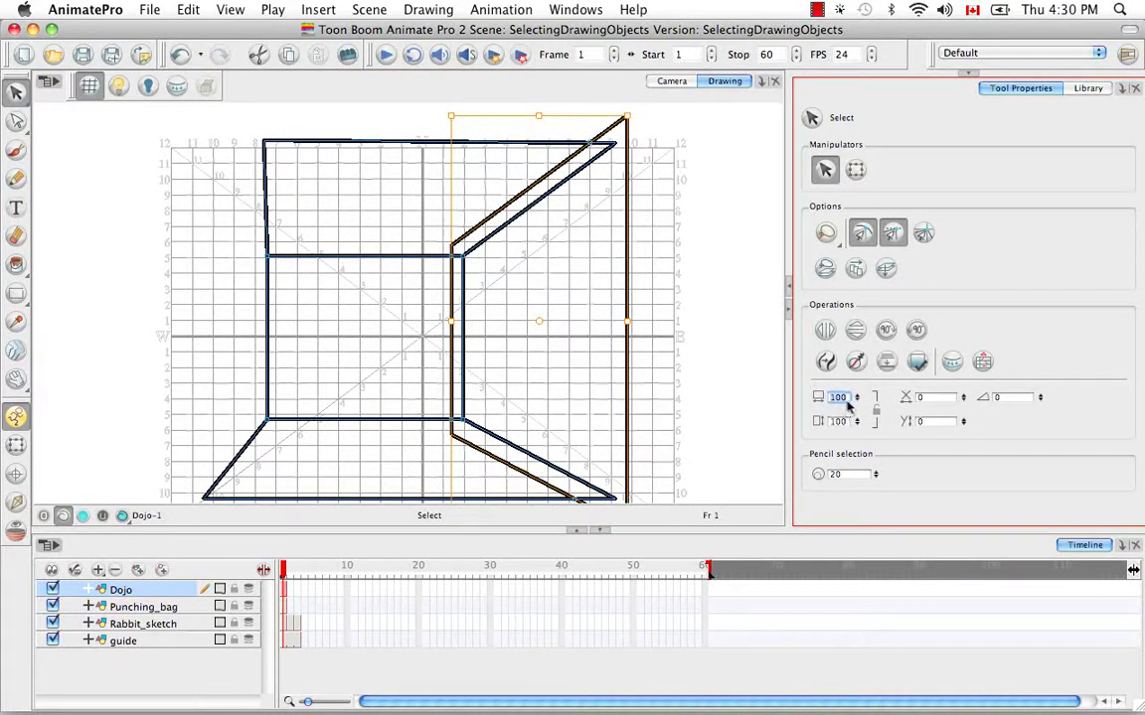
text(40)
key(Return)
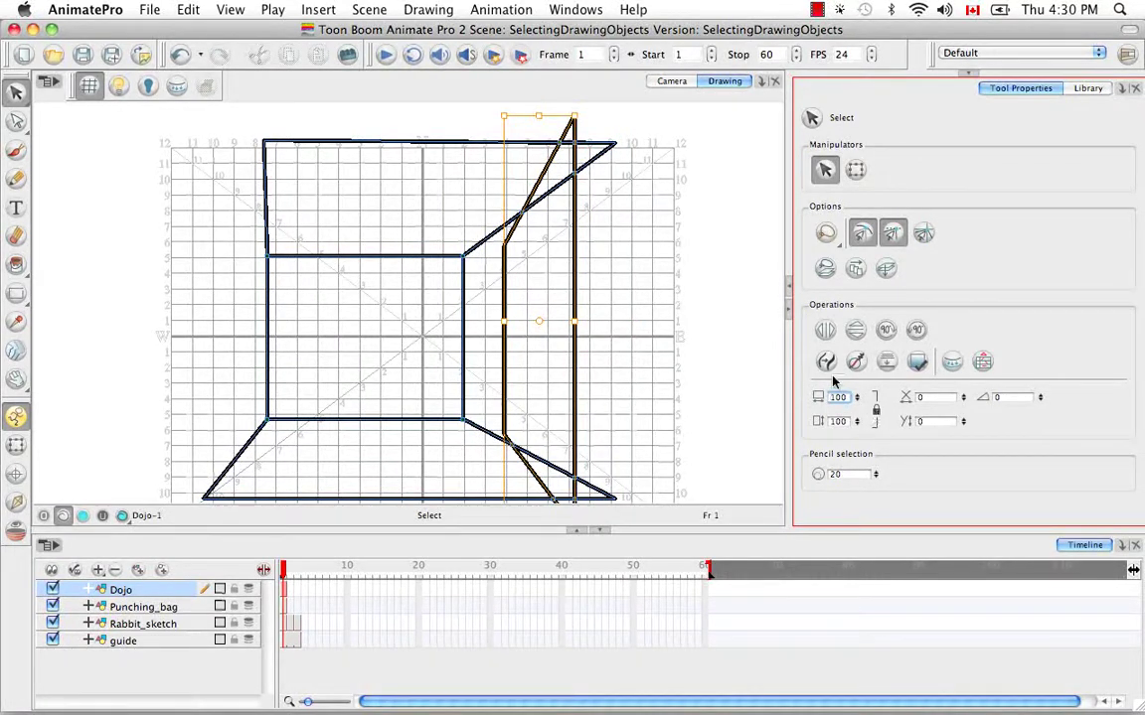
Step: Enlarge the right shape and shift its position horizontally and vertically in small increments
mouse_move(859, 387)
mouse_down()
mouse_move(862, 415)
mouse_move(866, 401)
mouse_up()
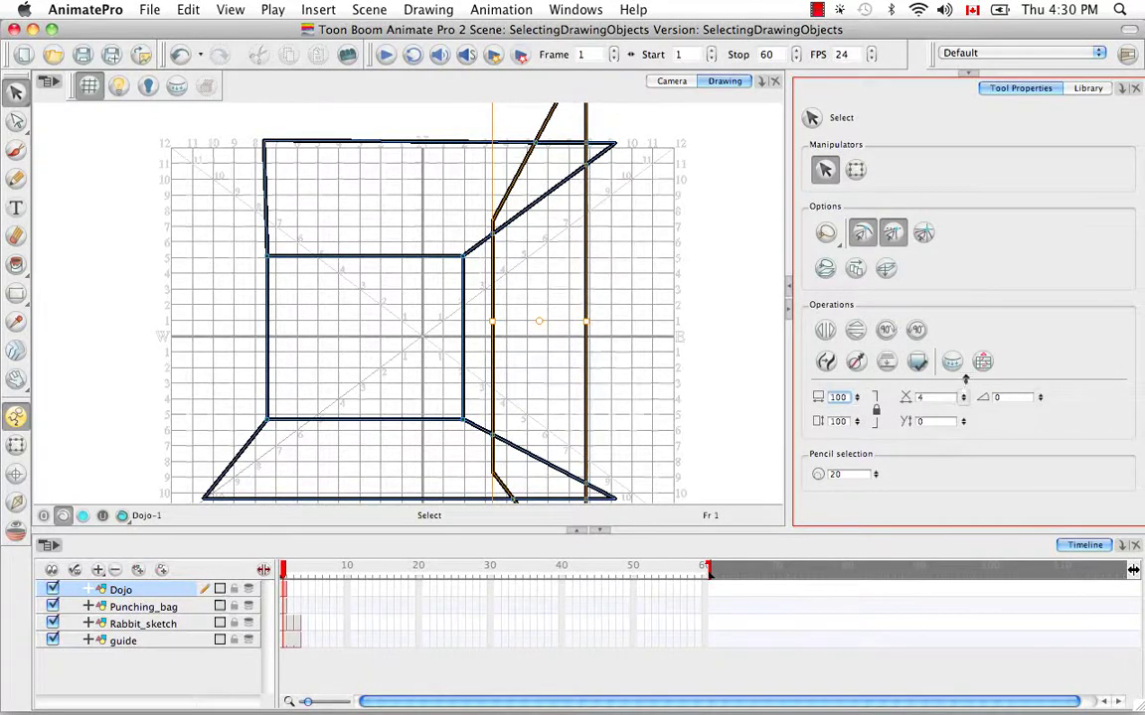
drag(965, 378, 963, 400)
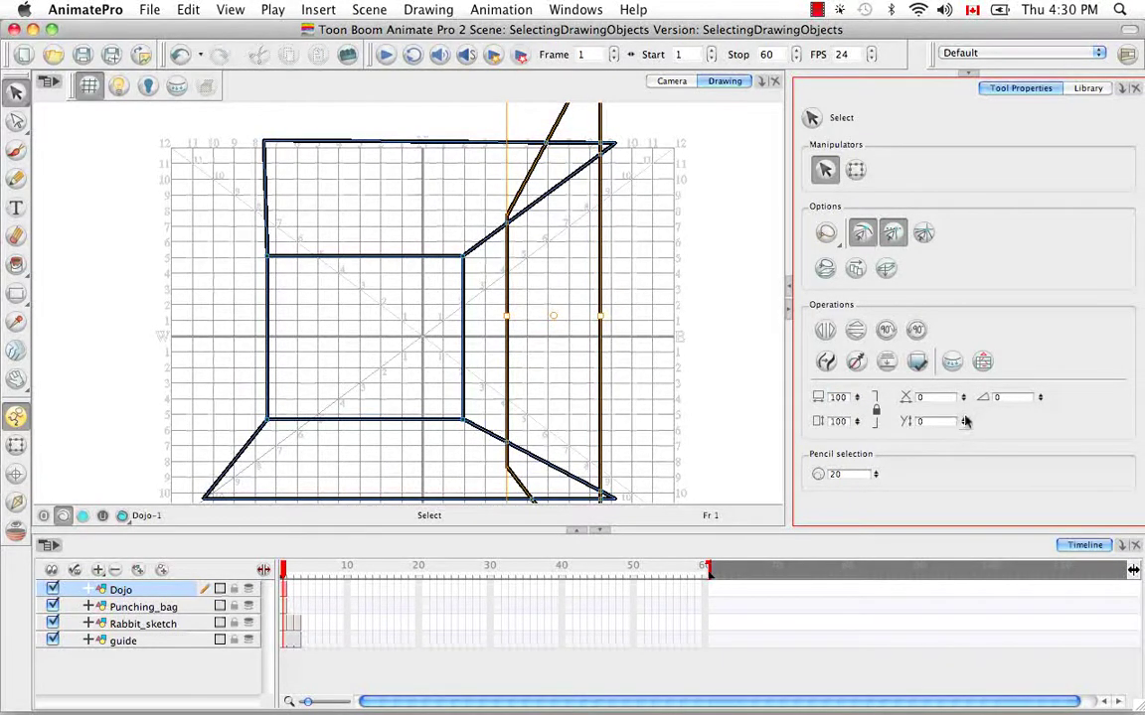
click(963, 419)
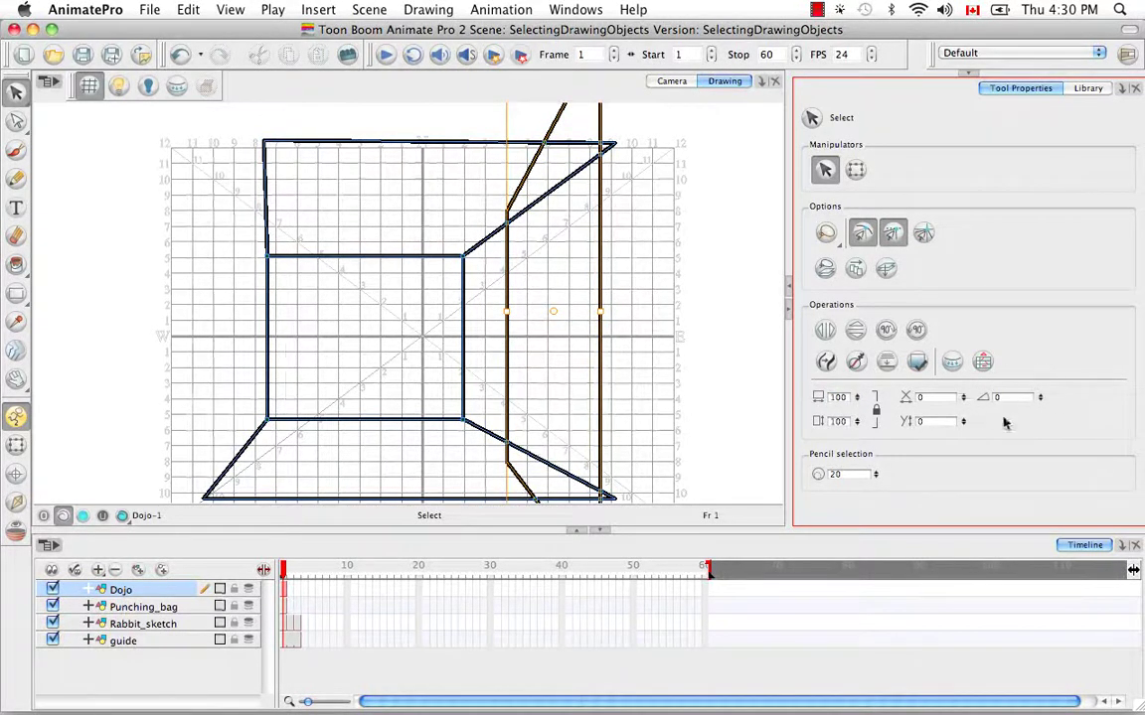
Step: Rotate the right shape, including an exact 45-degree rotation, and set its pencil line thickness to 52.4
drag(1039, 374, 1039, 375)
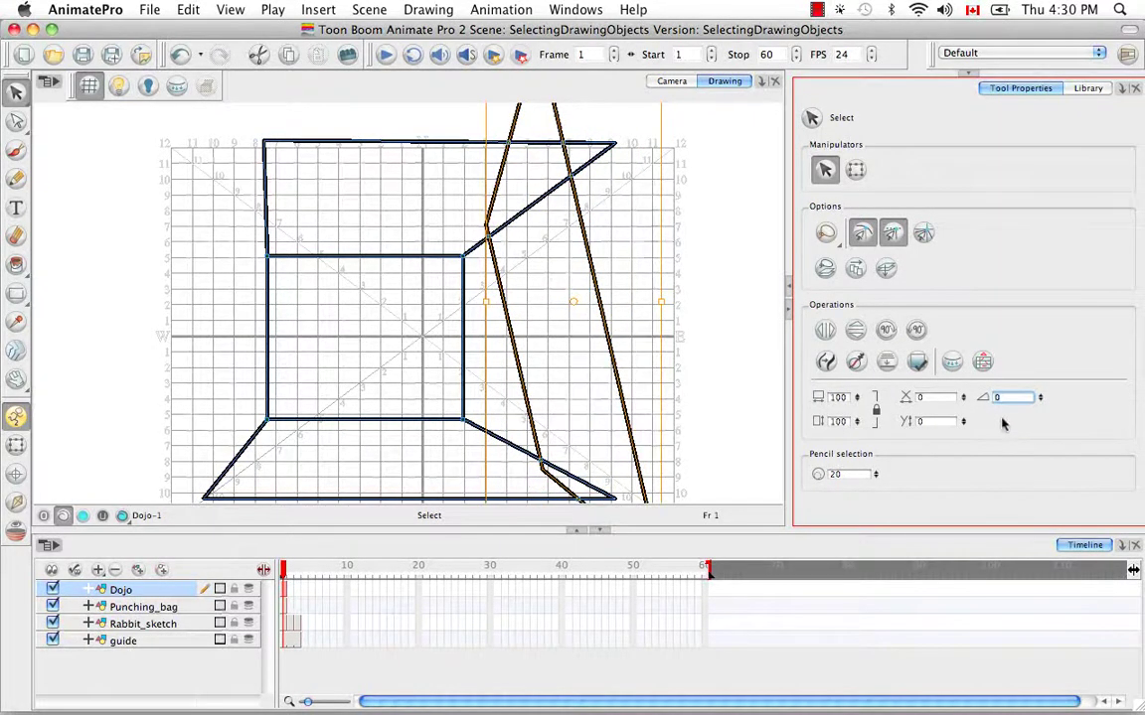
text(45)
key(Return)
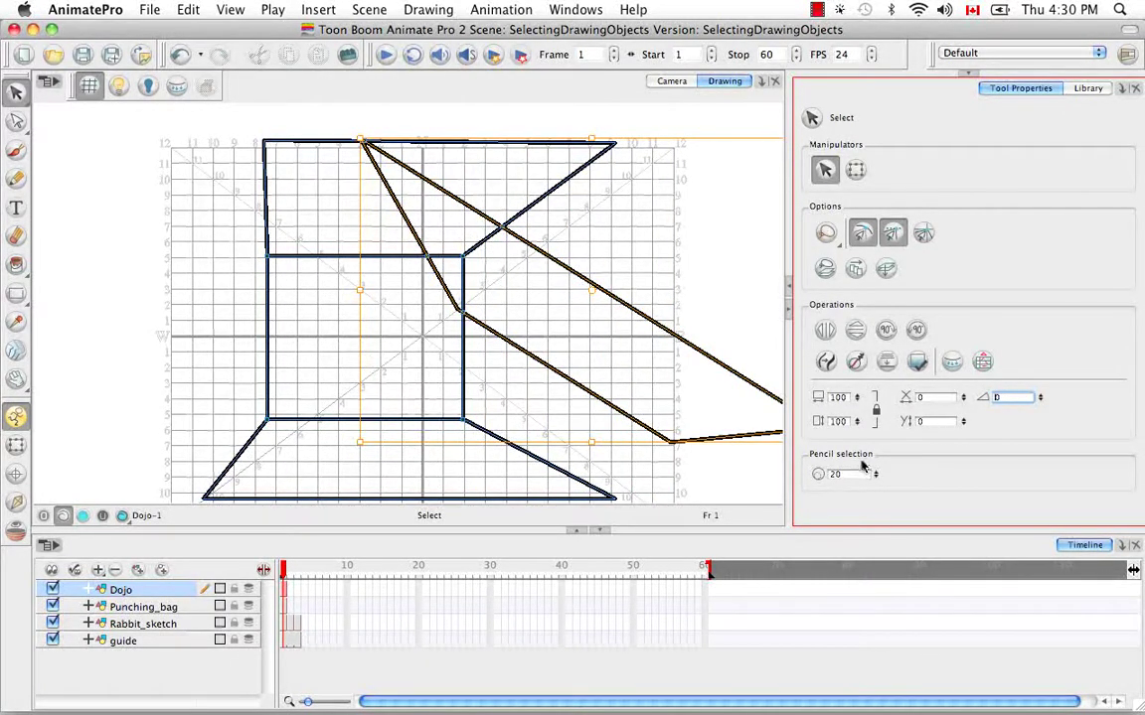
drag(875, 475, 879, 458)
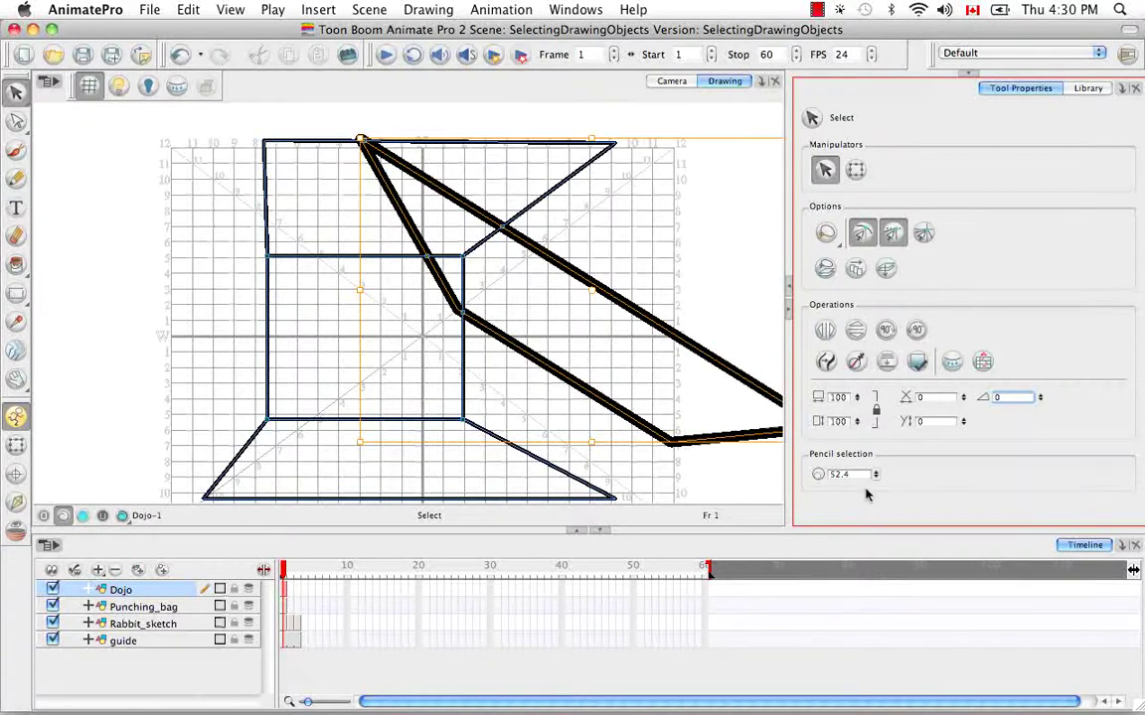
click(742, 462)
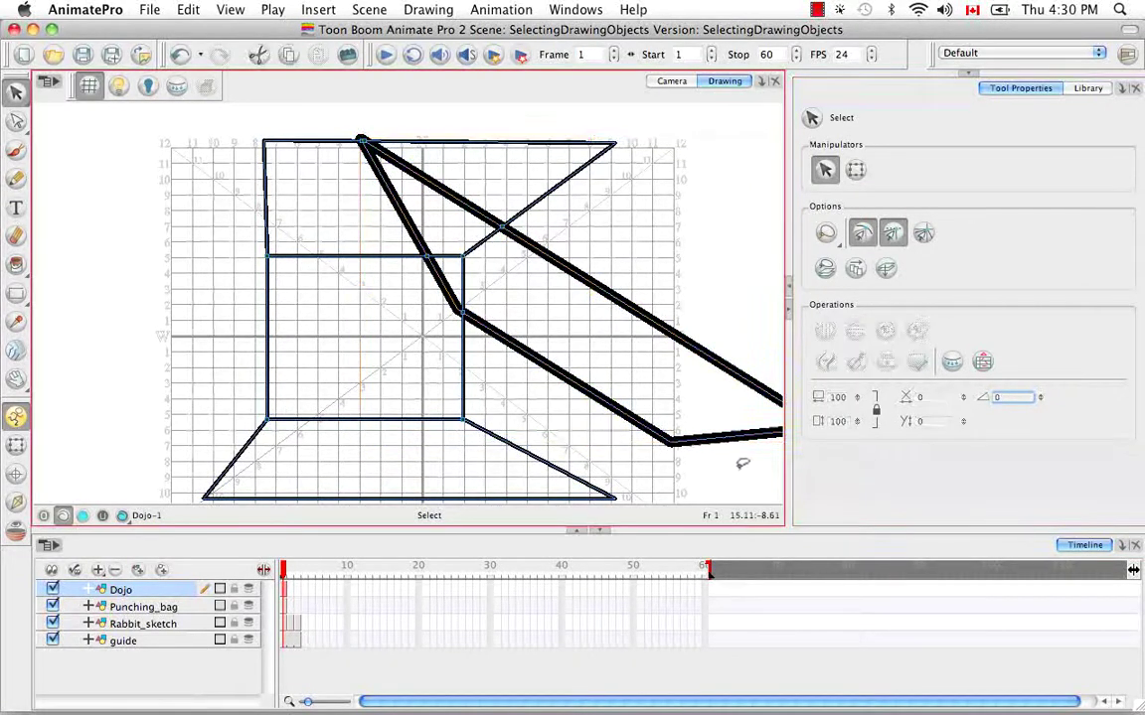
Step: Undo the right shape's thickness, rotation, position and scale changes
key(super+z)
key(super+z)
key(super+z)
key(super+z)
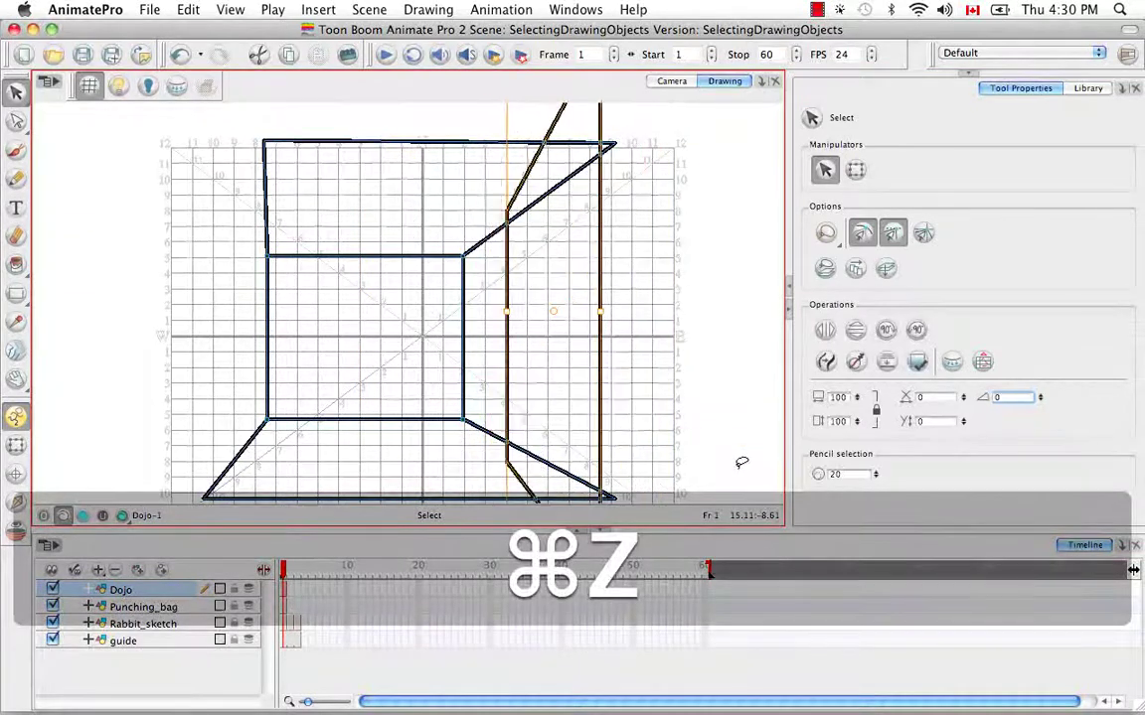
key(super+z)
key(super+z)
key(super+z)
key(super+z)
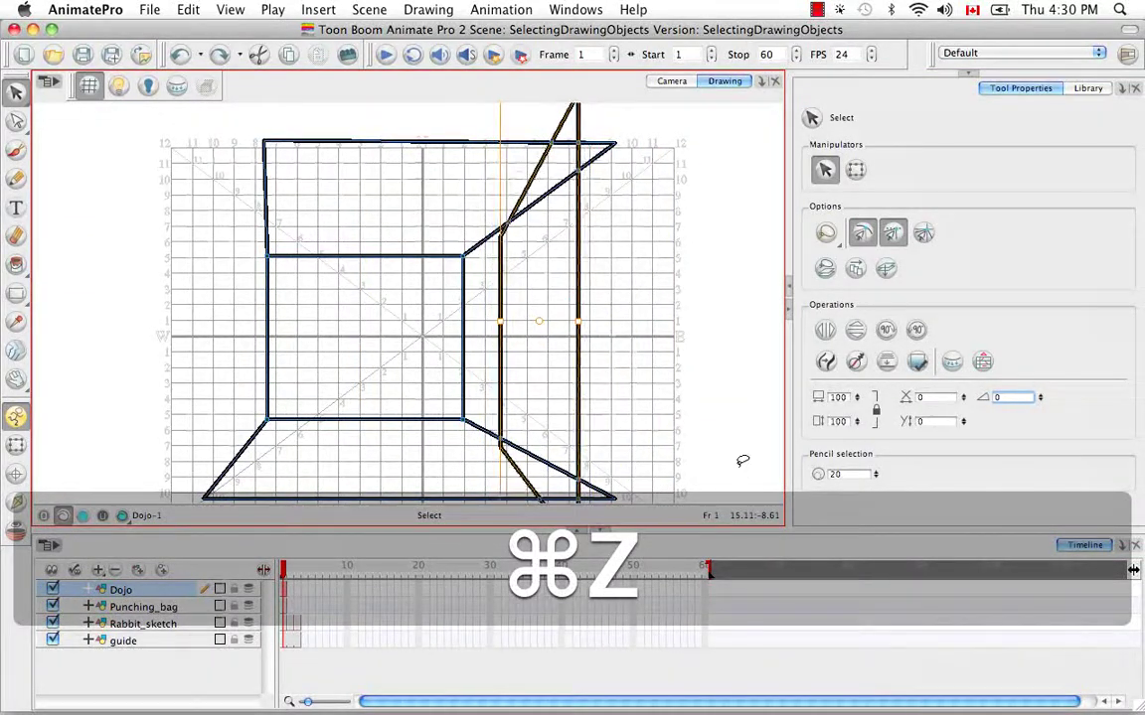
key(super+z)
key(super+z)
key(super+z)
key(super+z)
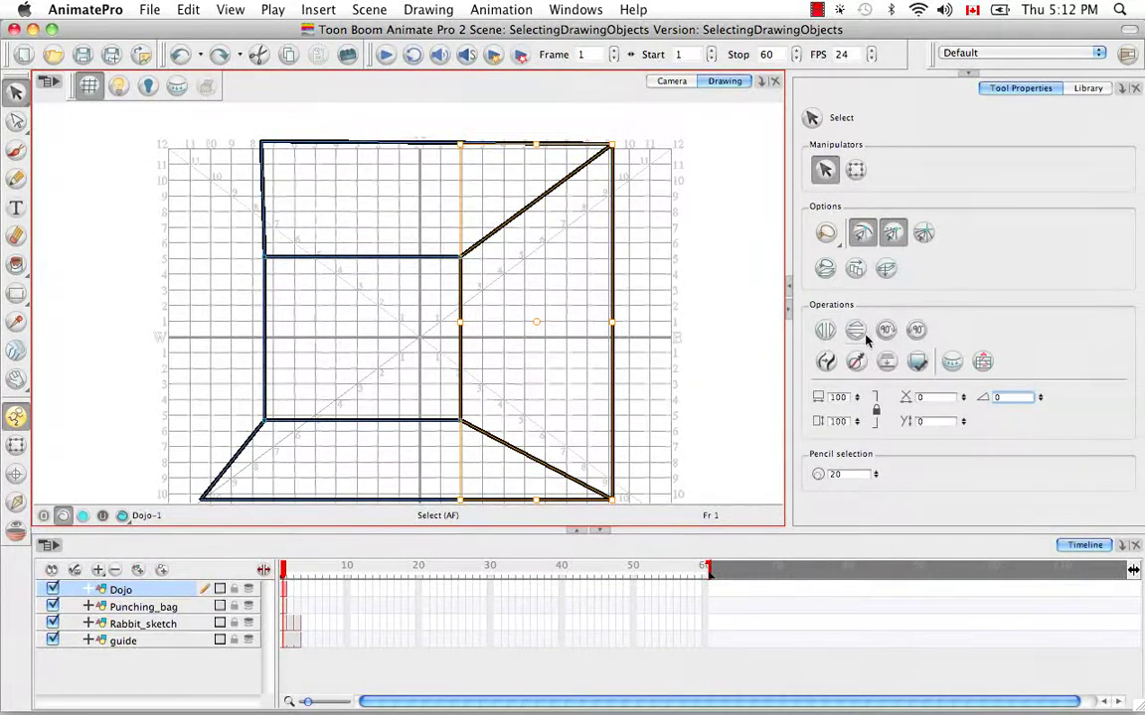
Step: Convert the right shape's pencil lines to brush strokes, deselect it, and turn off the display of strokes
click(825, 363)
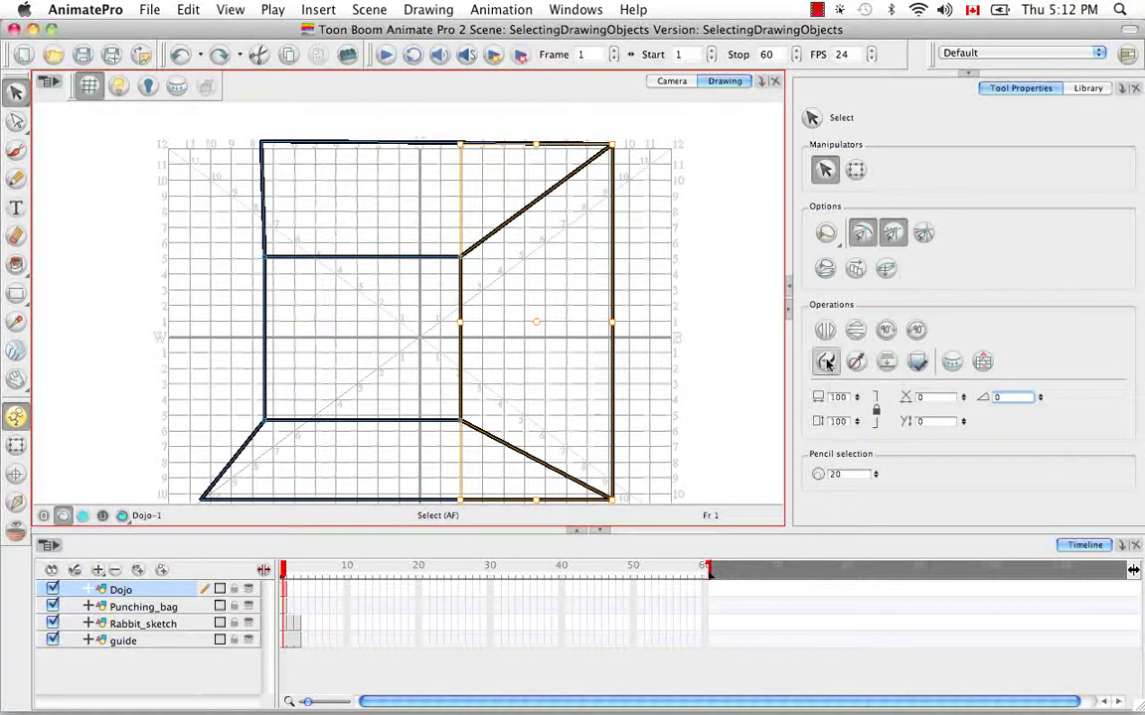
click(671, 228)
key(space)
drag(670, 236, 674, 278)
key(super+equal)
key(super+equal)
key(super+equal)
key(super+equal)
key(super+equal)
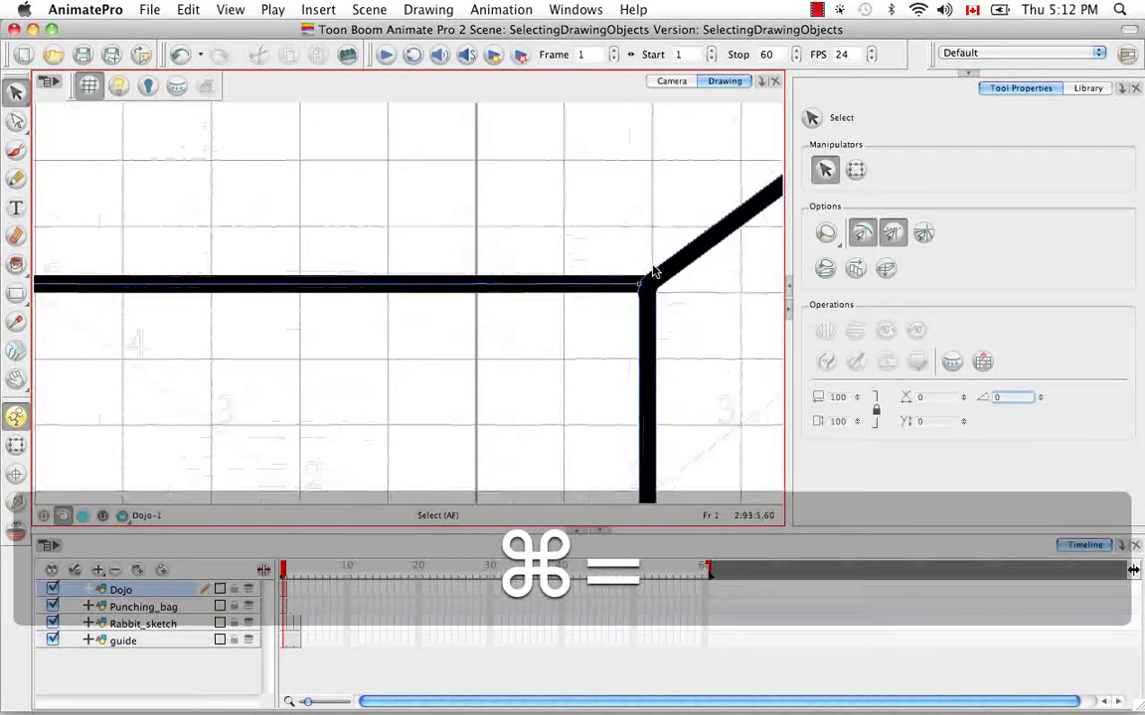
key(space)
drag(643, 218, 280, 482)
drag(688, 232, 480, 258)
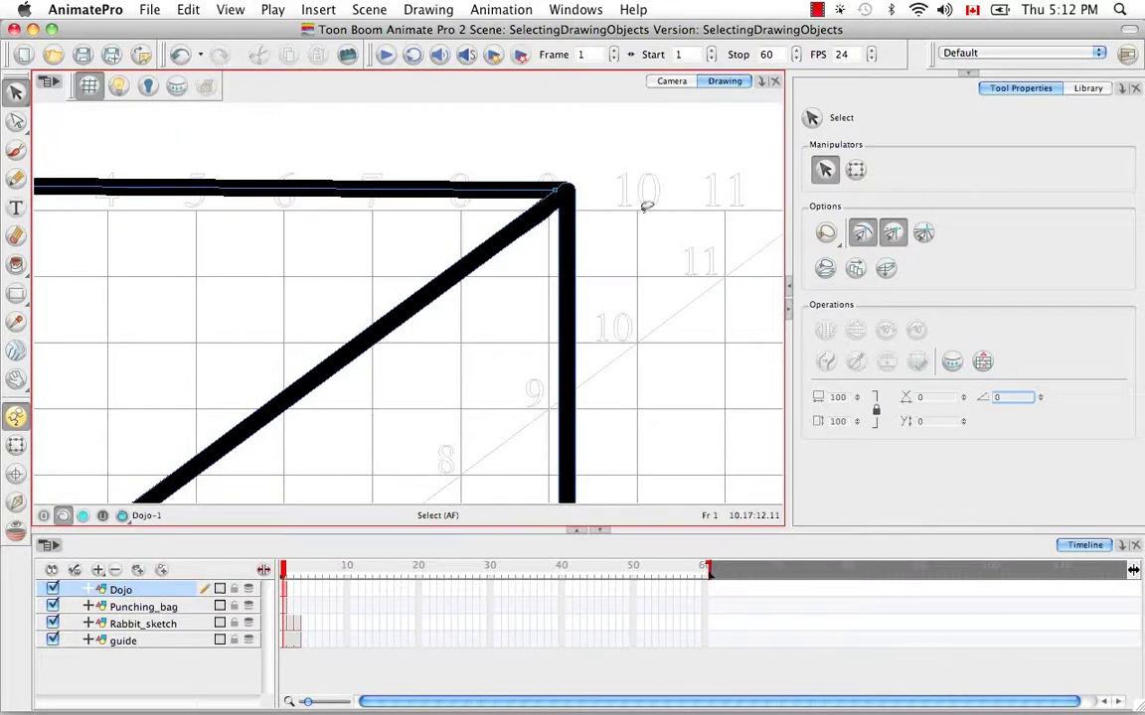
key(d)
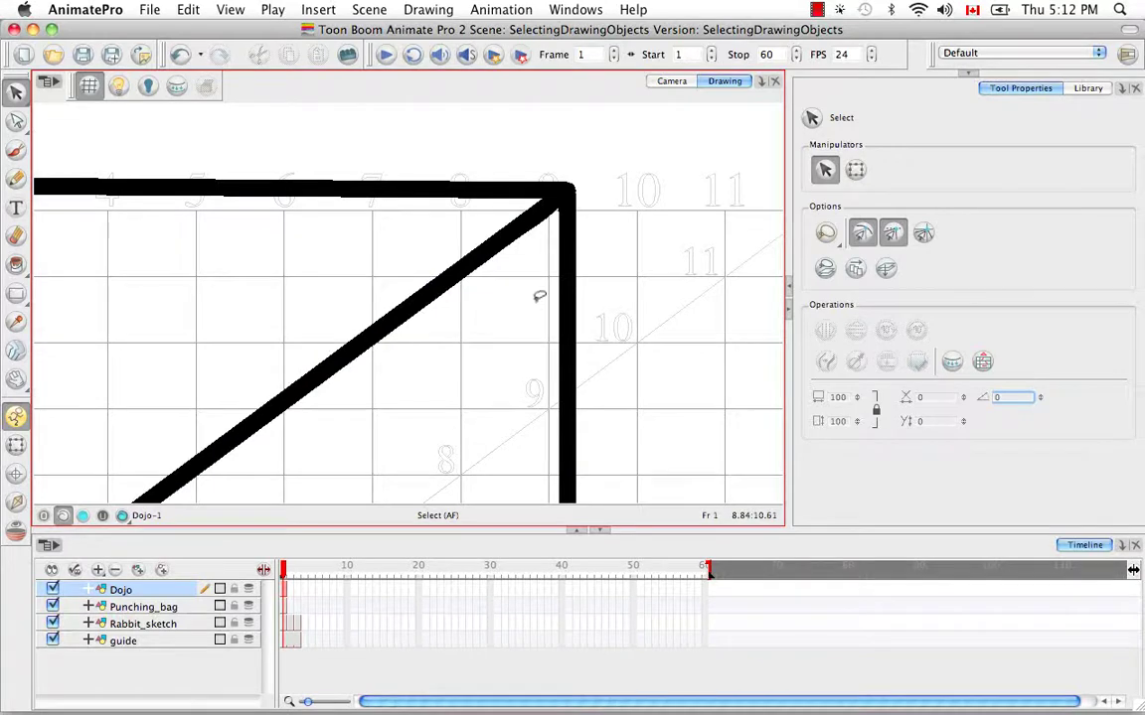
Step: With the Contour Editor, select the upper-right corner contours and move the point on the diagonal's lower edge inward near the corner
key(alt+a)
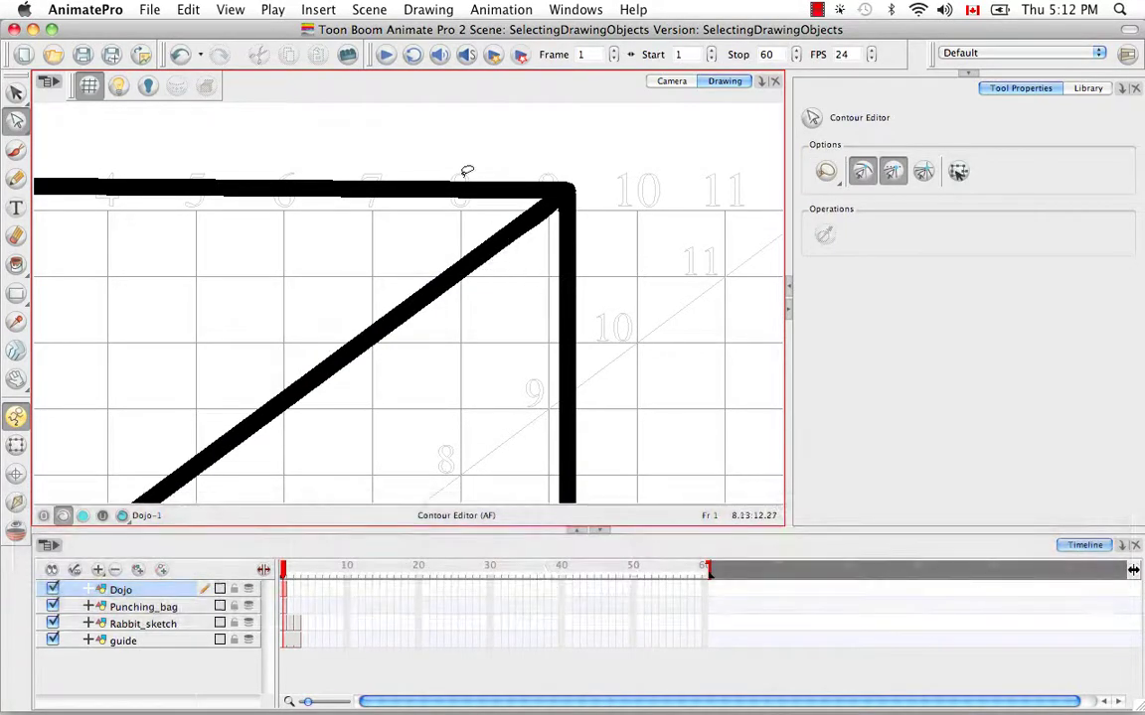
drag(407, 218, 467, 161)
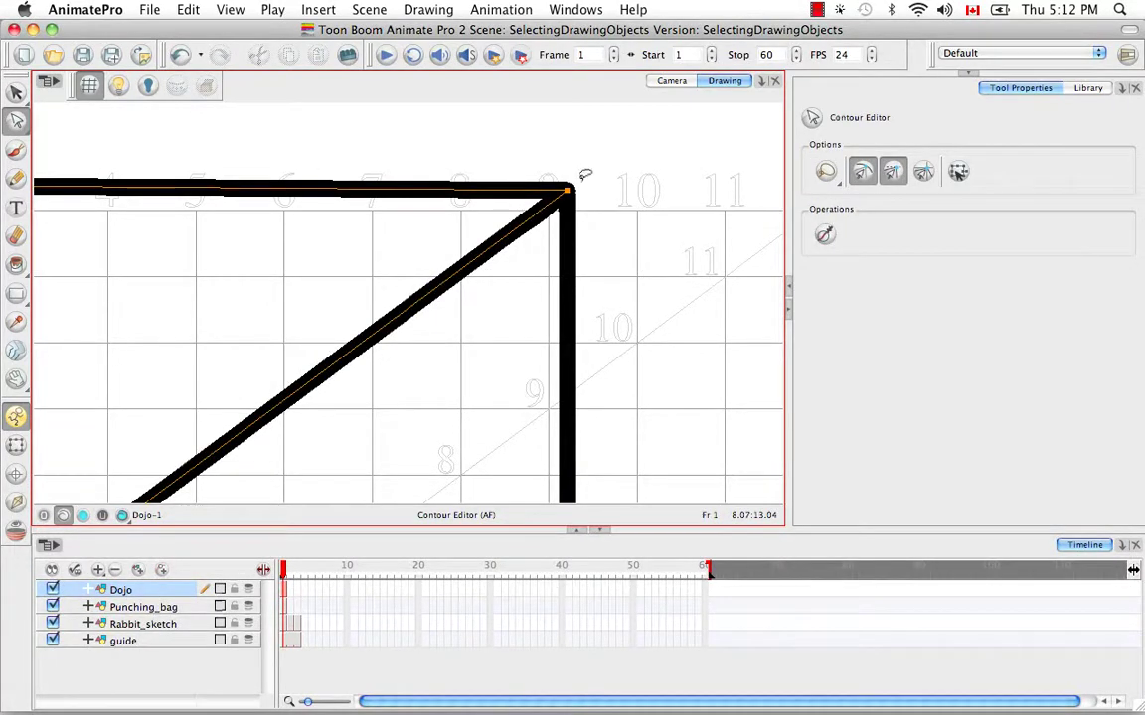
drag(635, 283, 477, 336)
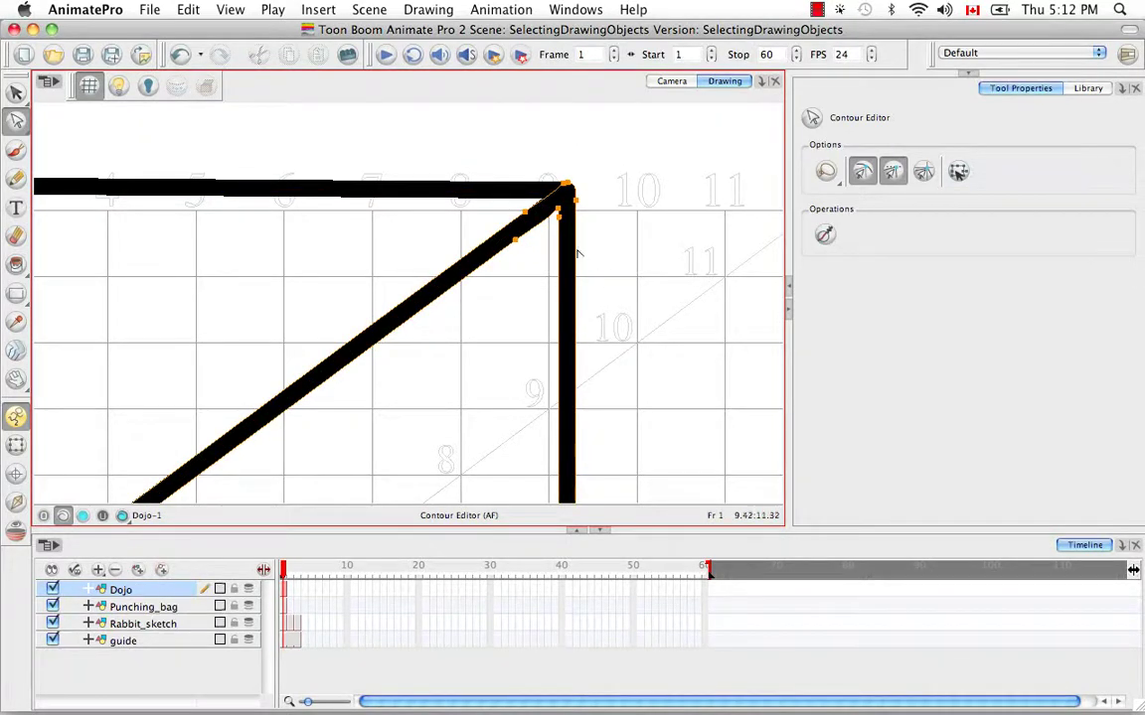
click(518, 229)
drag(515, 238, 523, 224)
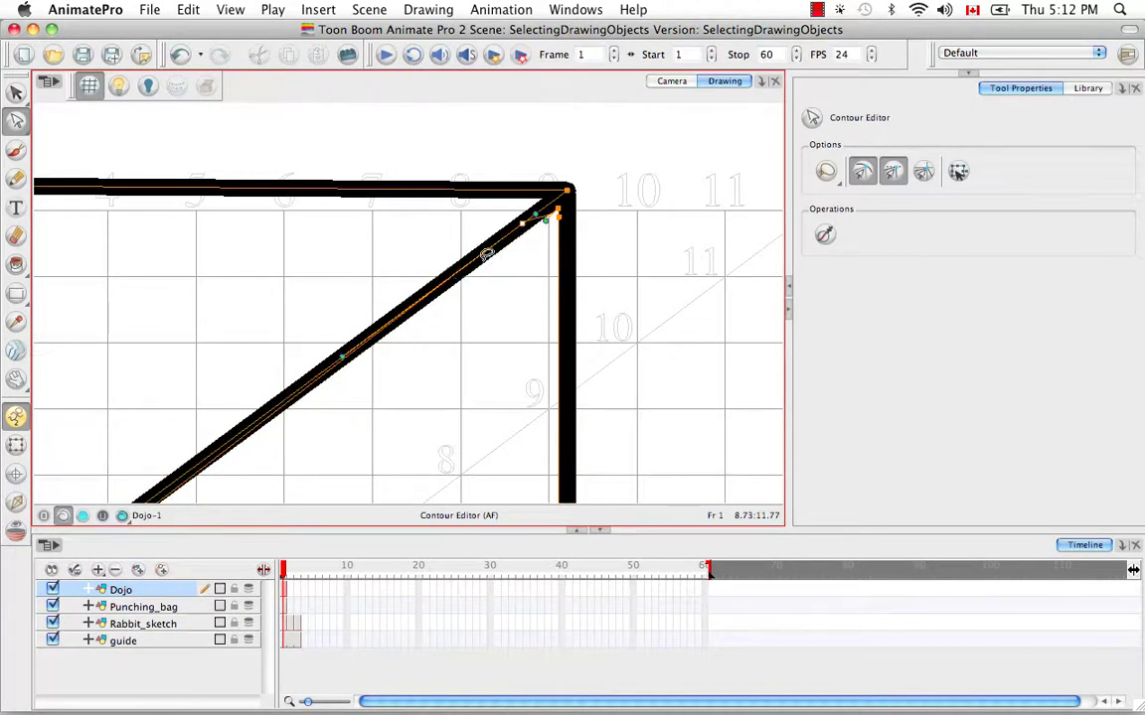
Step: Turn off both active snapping options and pull the moved point's Bezier handle downward to thicken the diagonal line
click(862, 171)
click(892, 171)
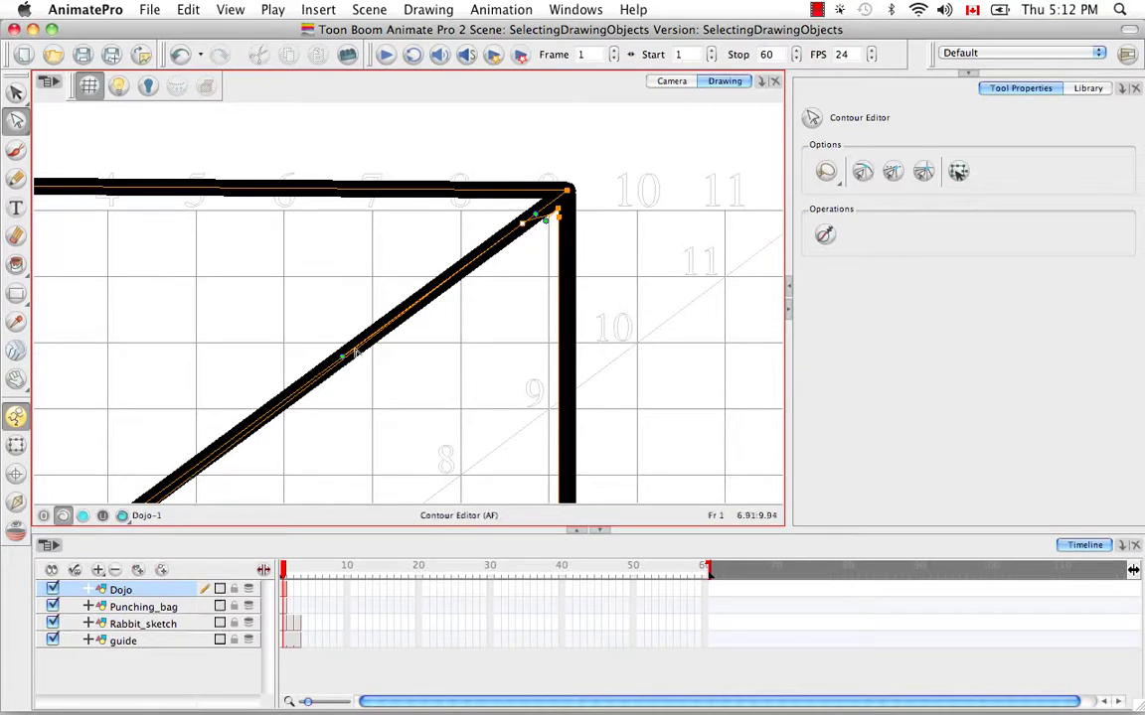
drag(343, 363, 331, 413)
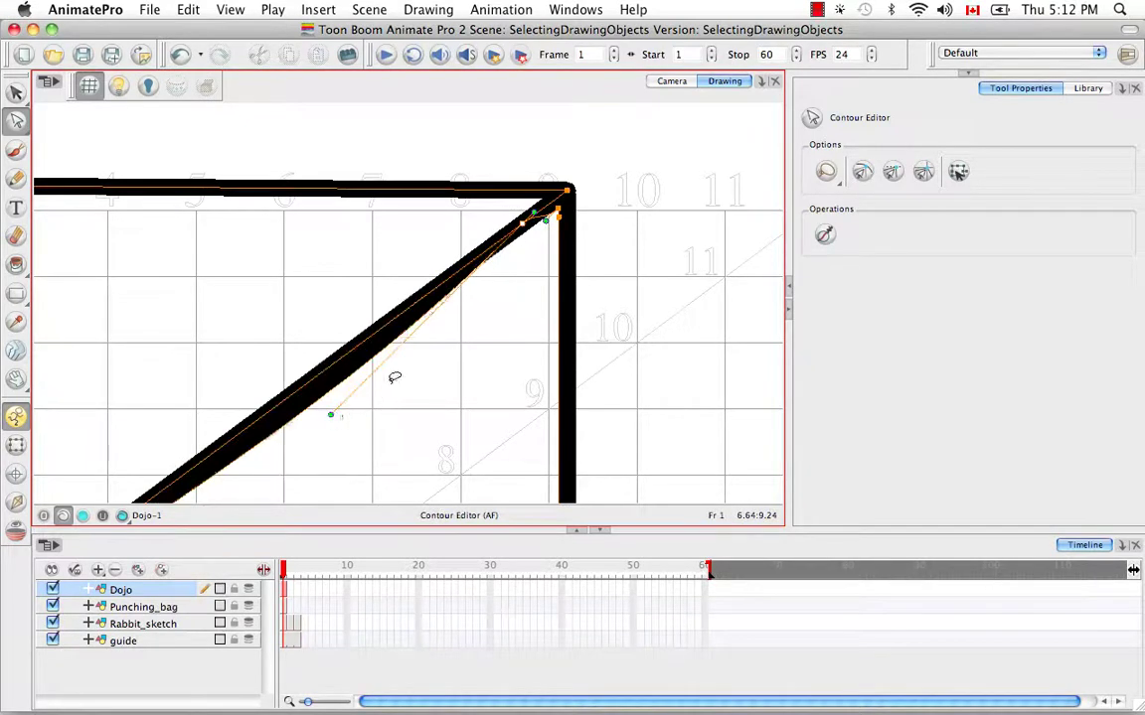
click(396, 380)
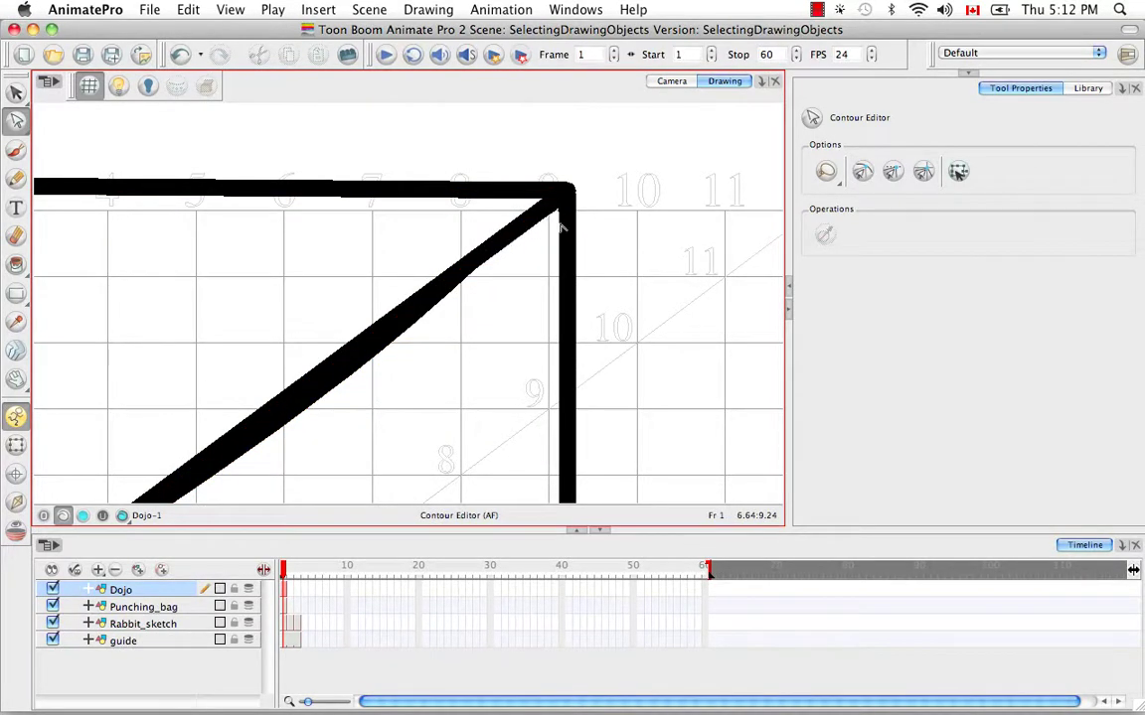
mouse_move(484, 334)
mouse_down()
mouse_move(558, 263)
mouse_move(457, 330)
mouse_up()
click(370, 351)
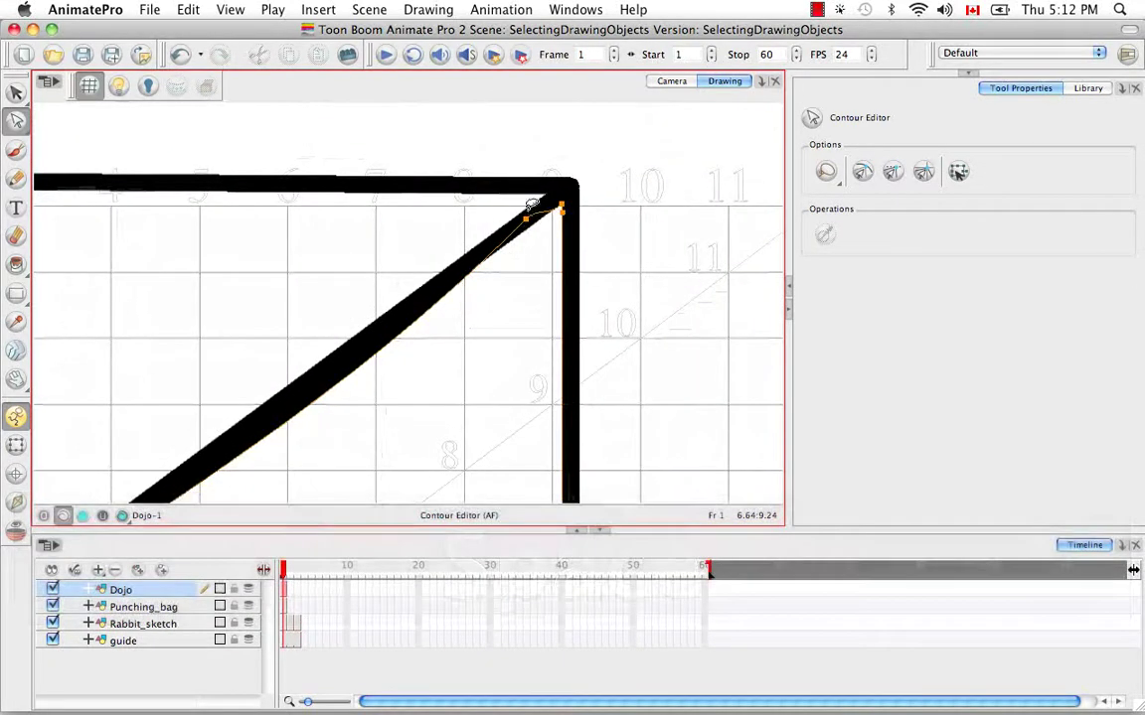
click(528, 155)
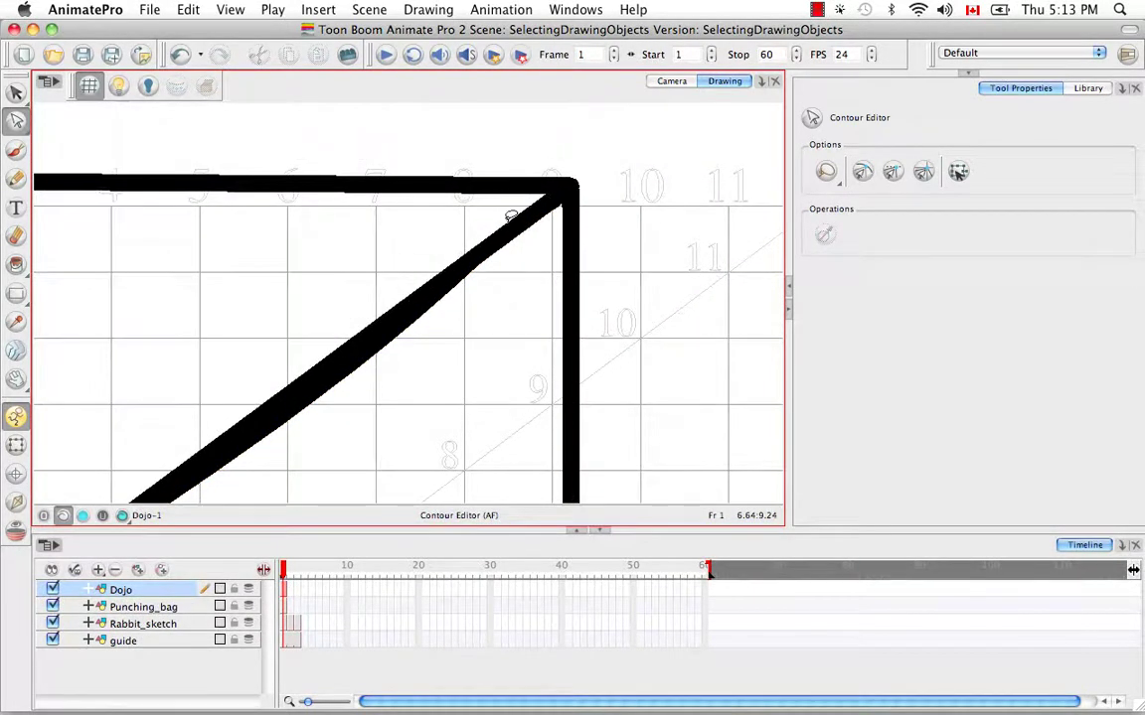
Step: Draw a curved Brush stroke outside the drawing's upper-right corner, using Brush 1
drag(657, 268, 533, 276)
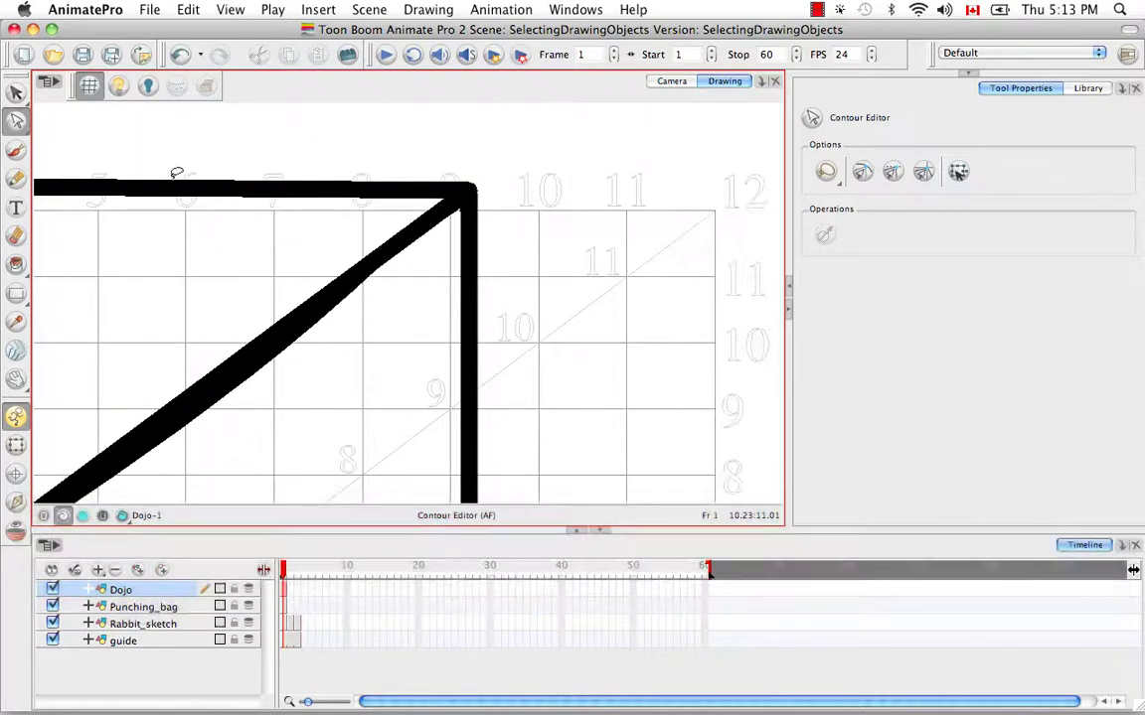
click(16, 149)
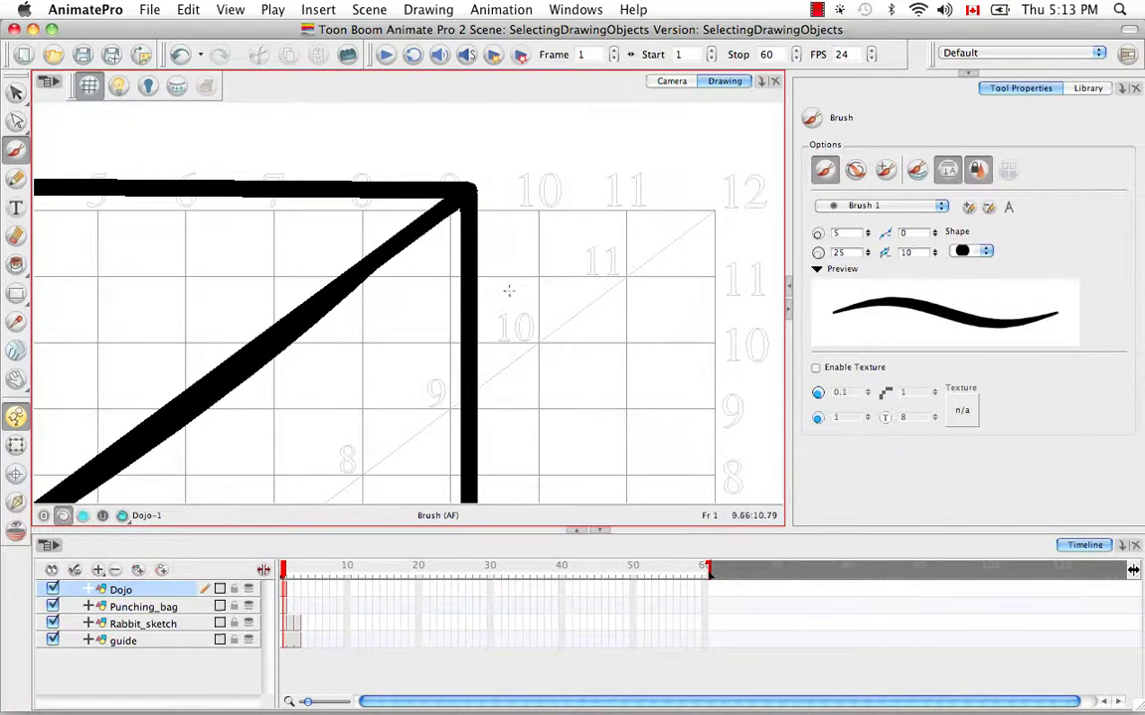
drag(507, 290, 690, 186)
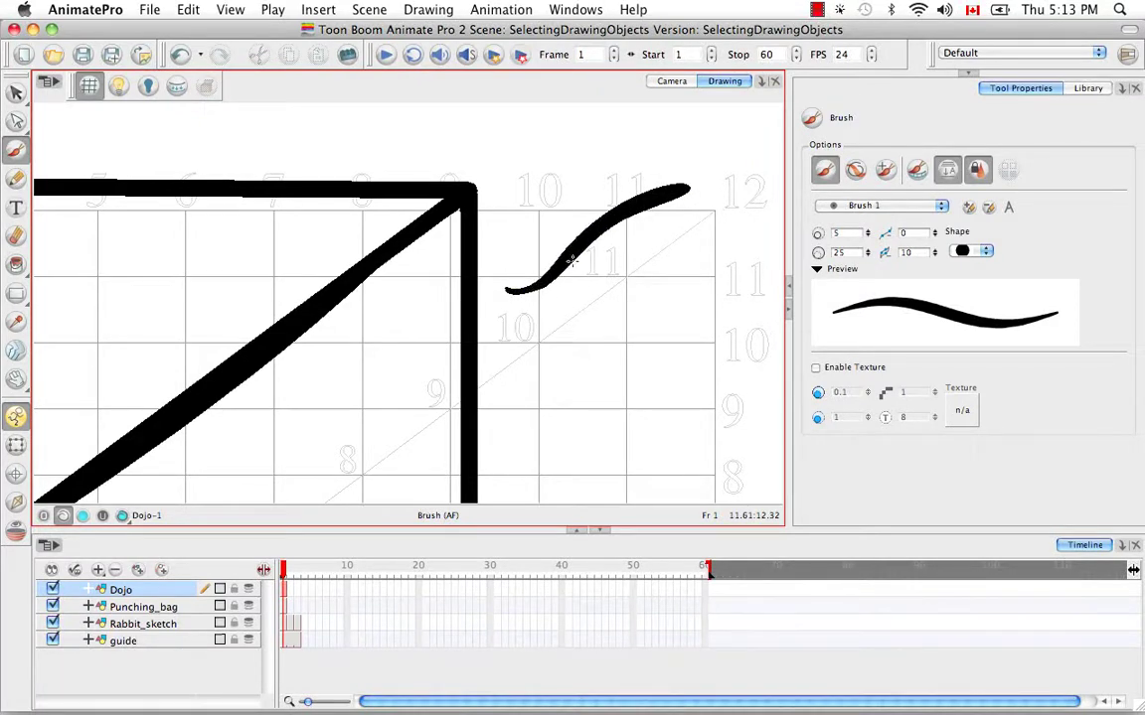
Step: Select the new curved stroke and convert it with Brush Strokes to Pencil Lines
drag(16, 92, 40, 91)
drag(592, 170, 601, 335)
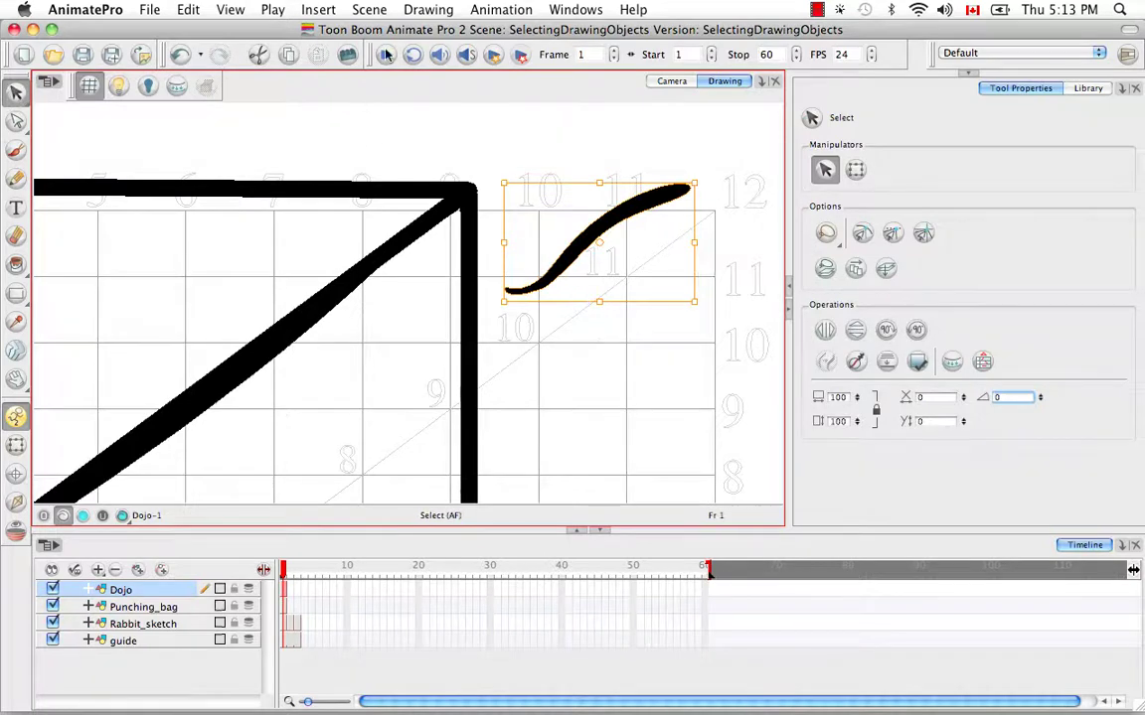
click(425, 10)
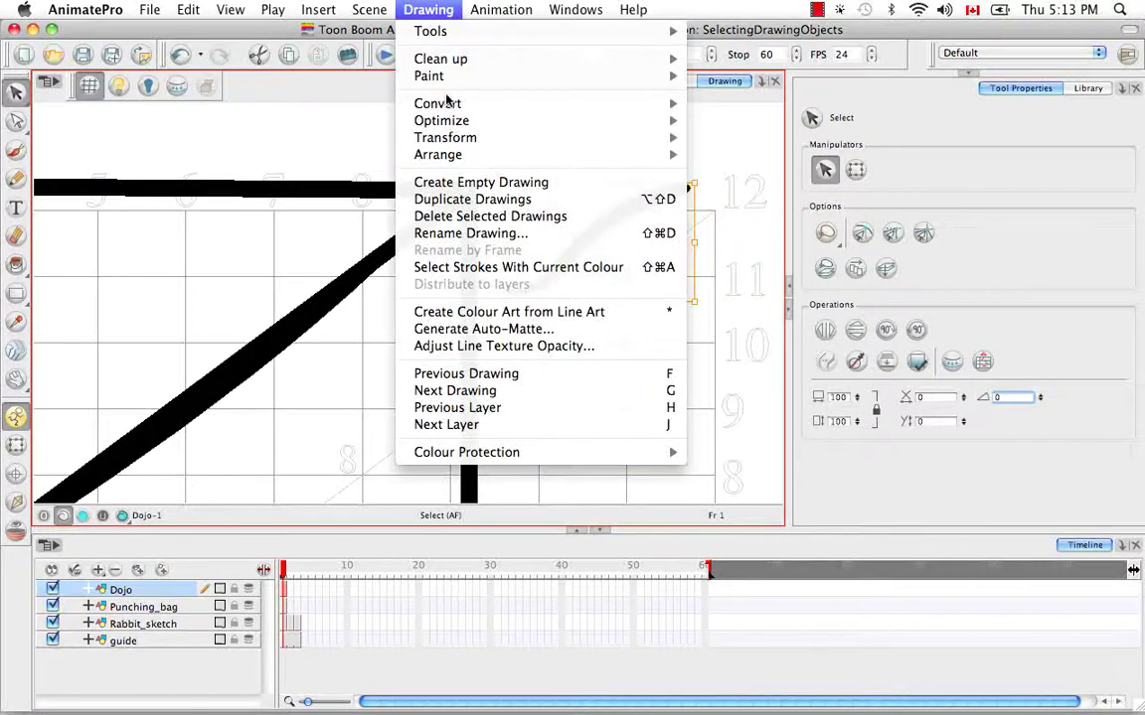
mouse_move(452, 109)
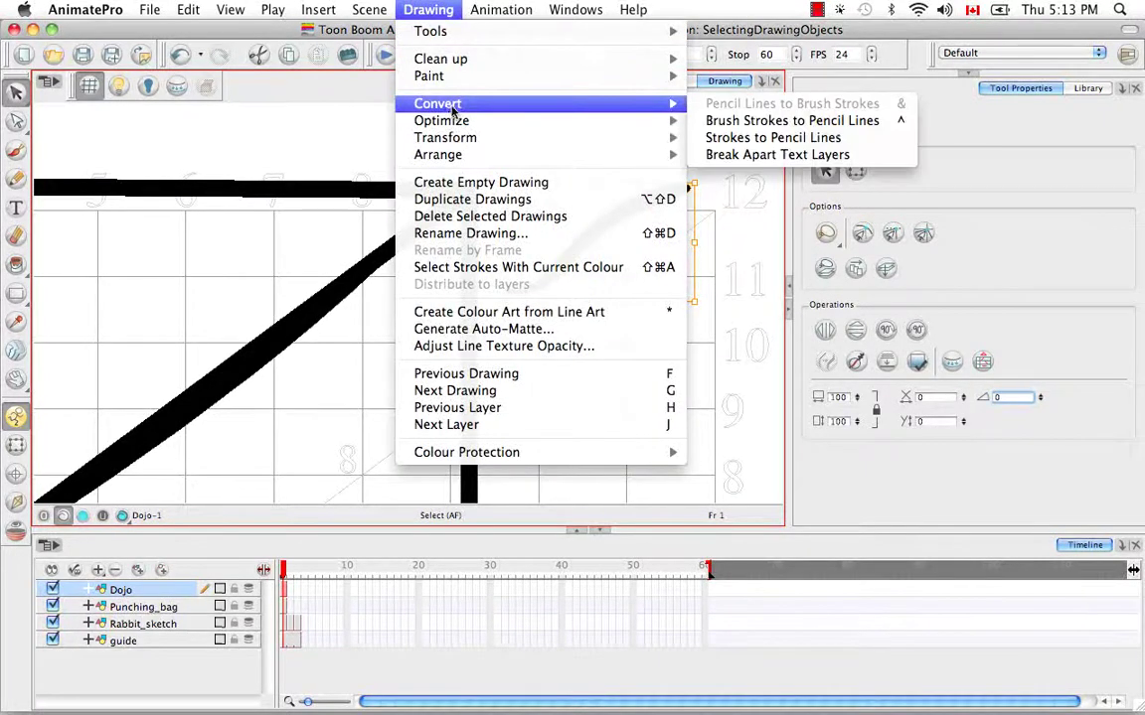
click(793, 121)
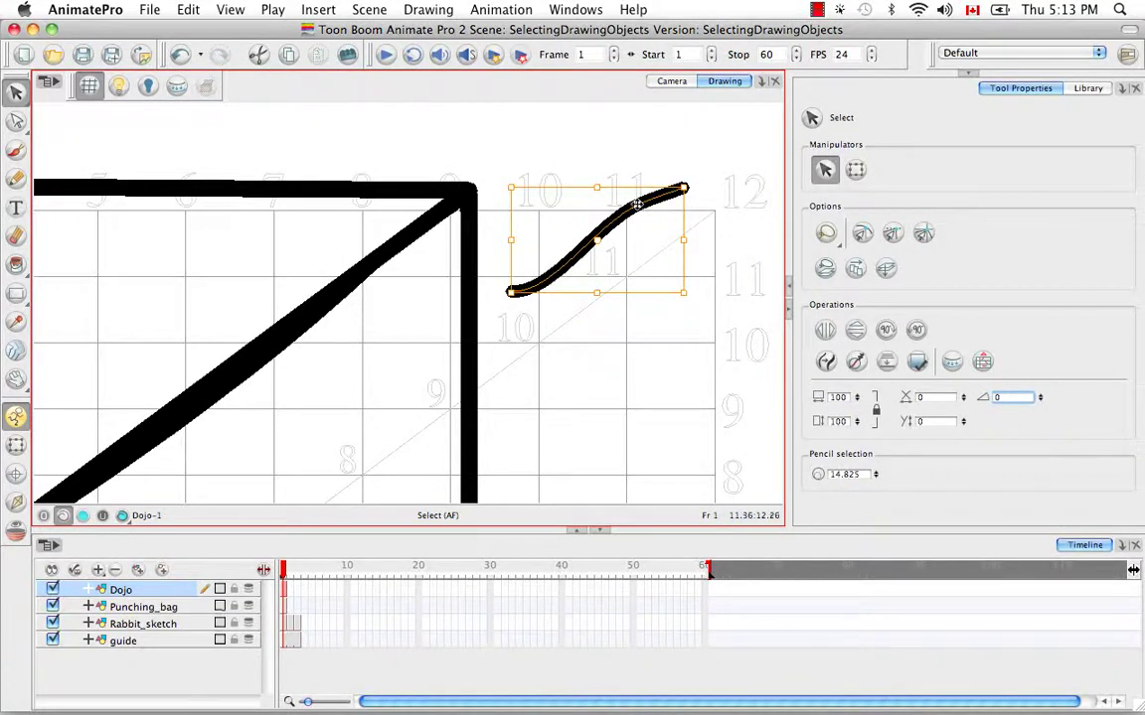
Step: Delete the curved pencil line outside the upper-right corner
click(582, 324)
click(586, 248)
key(BackSpace)
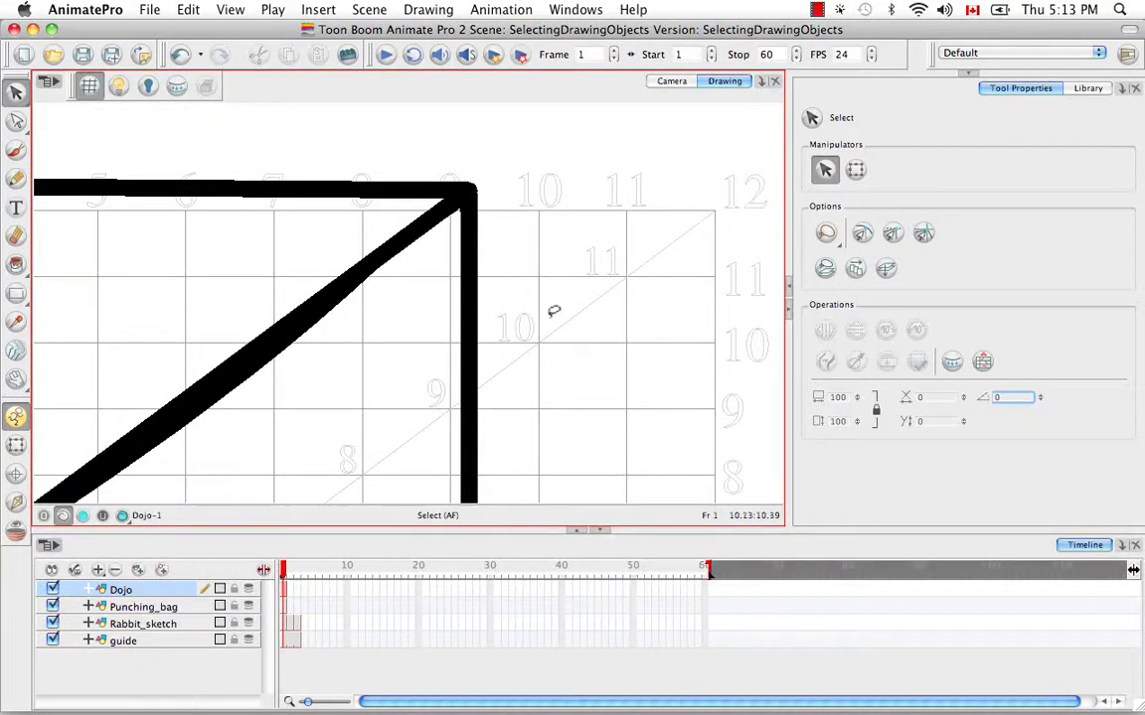
Step: Select the right shape's brush contour, apply the Smooth operation to it, and deselect it
key(space)
drag(552, 312, 580, 244)
click(497, 306)
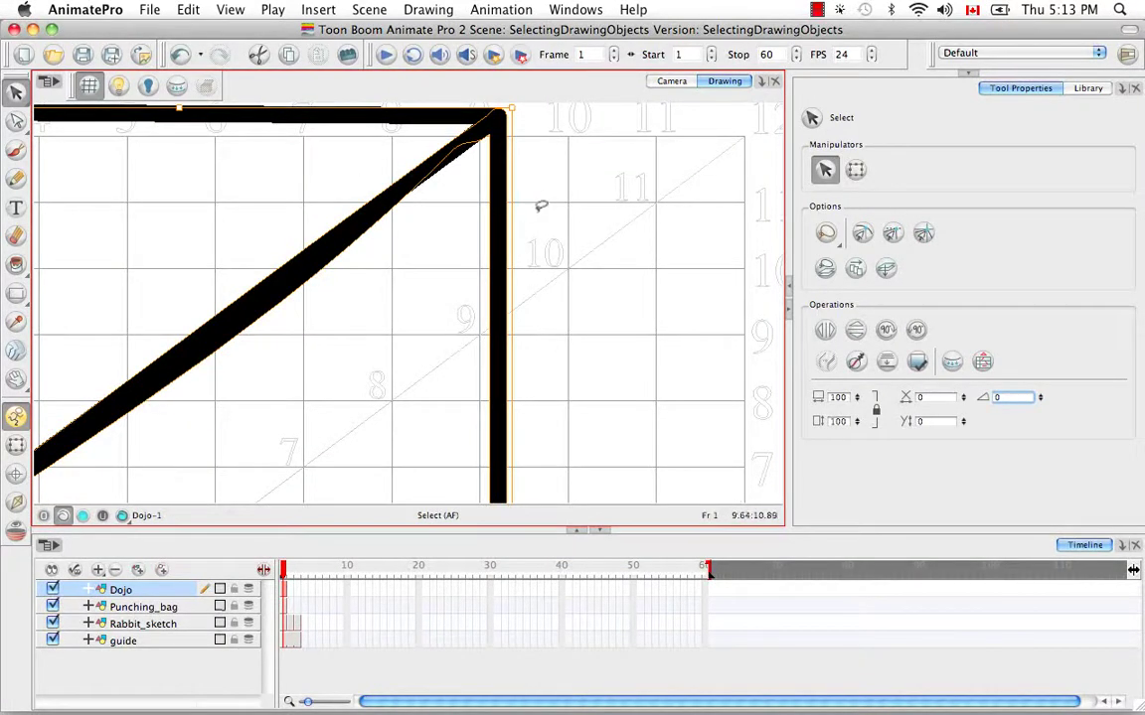
click(856, 363)
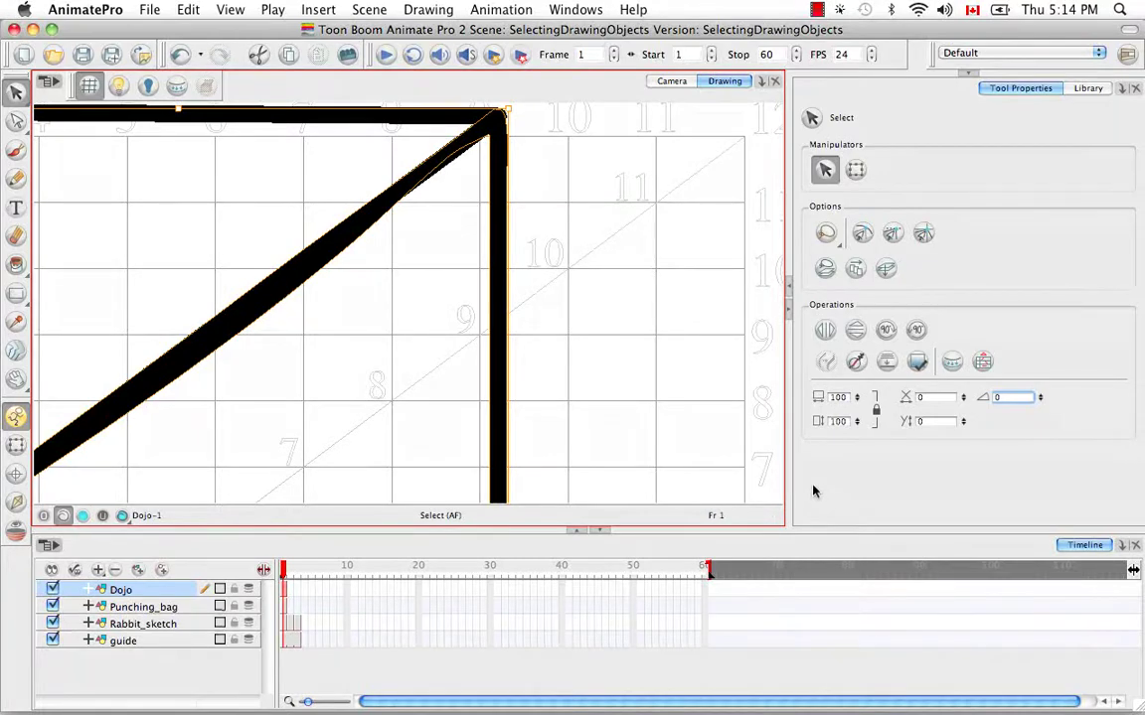
click(543, 231)
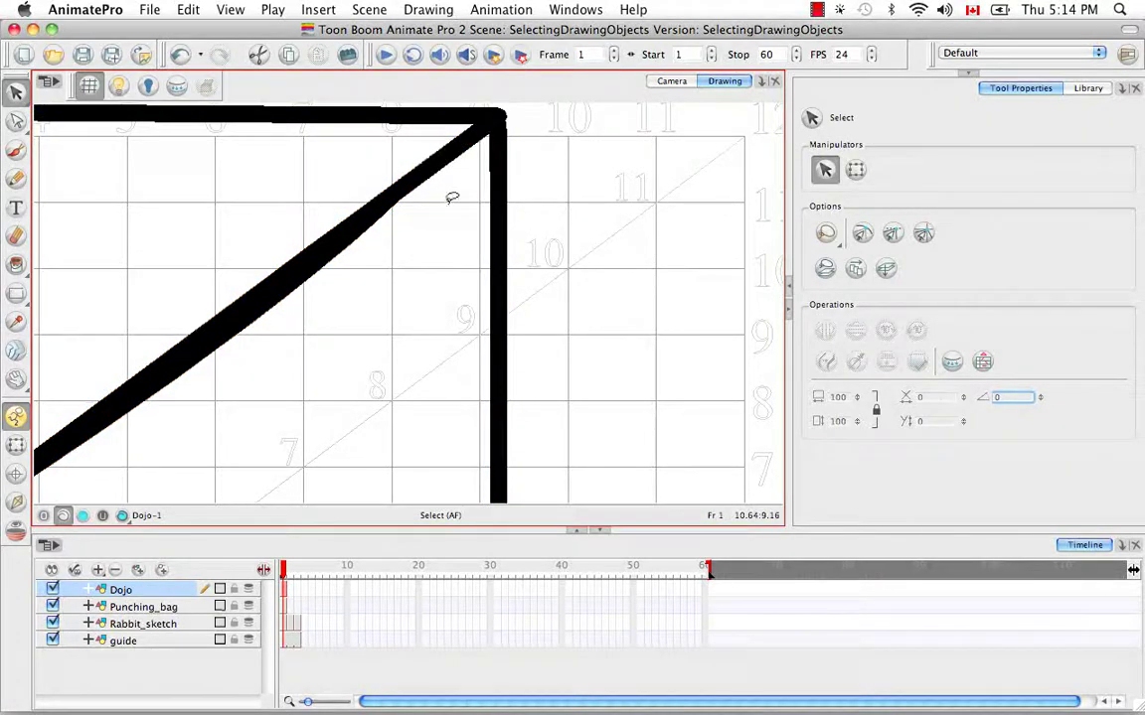
key(space)
drag(452, 198, 488, 289)
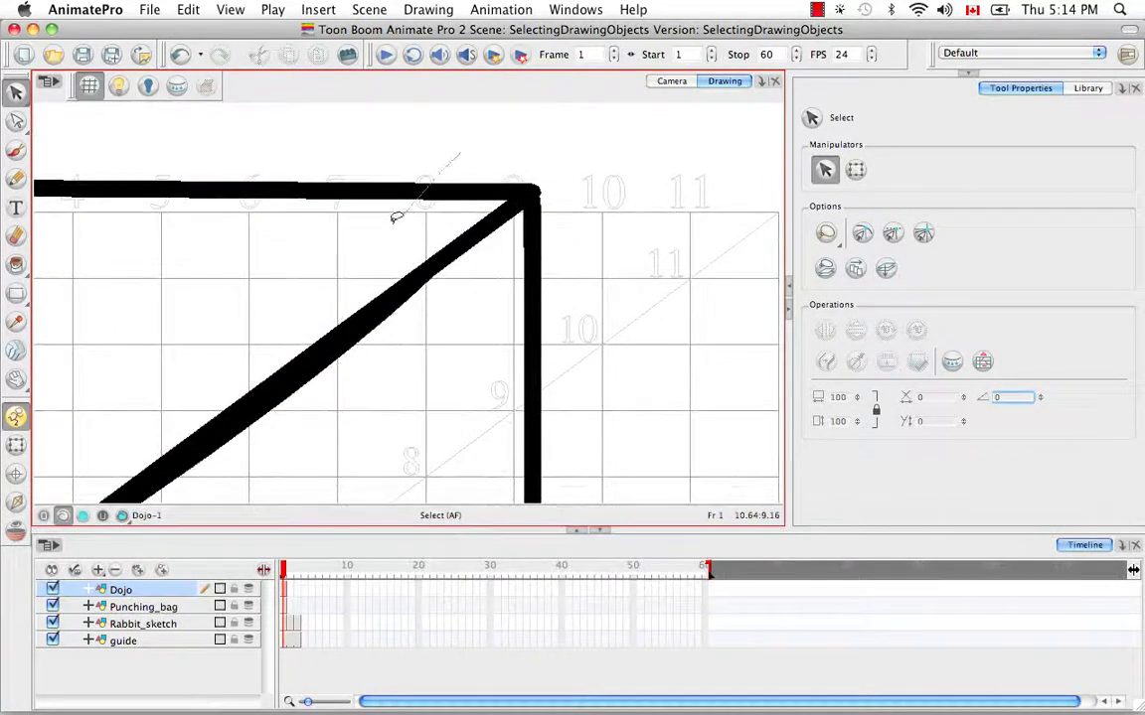
Step: Select the pencil lines at the drawing's upper-right corner, convert them to brush strokes, and inspect the strokes individually
drag(396, 217, 407, 184)
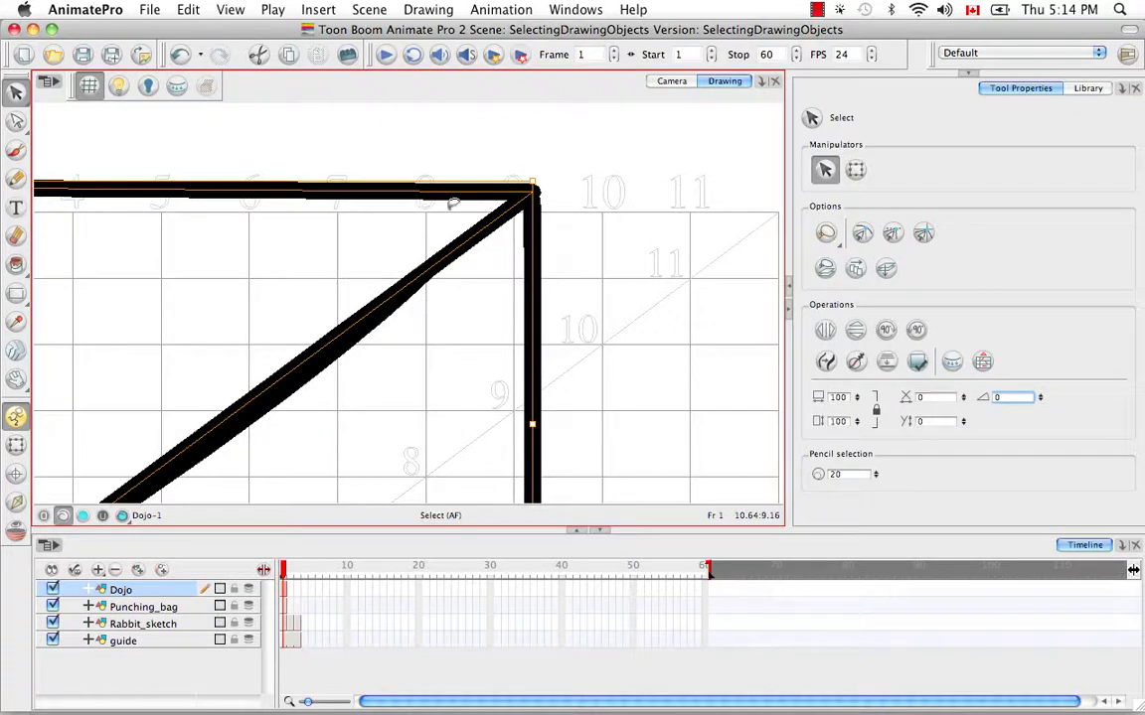
click(824, 360)
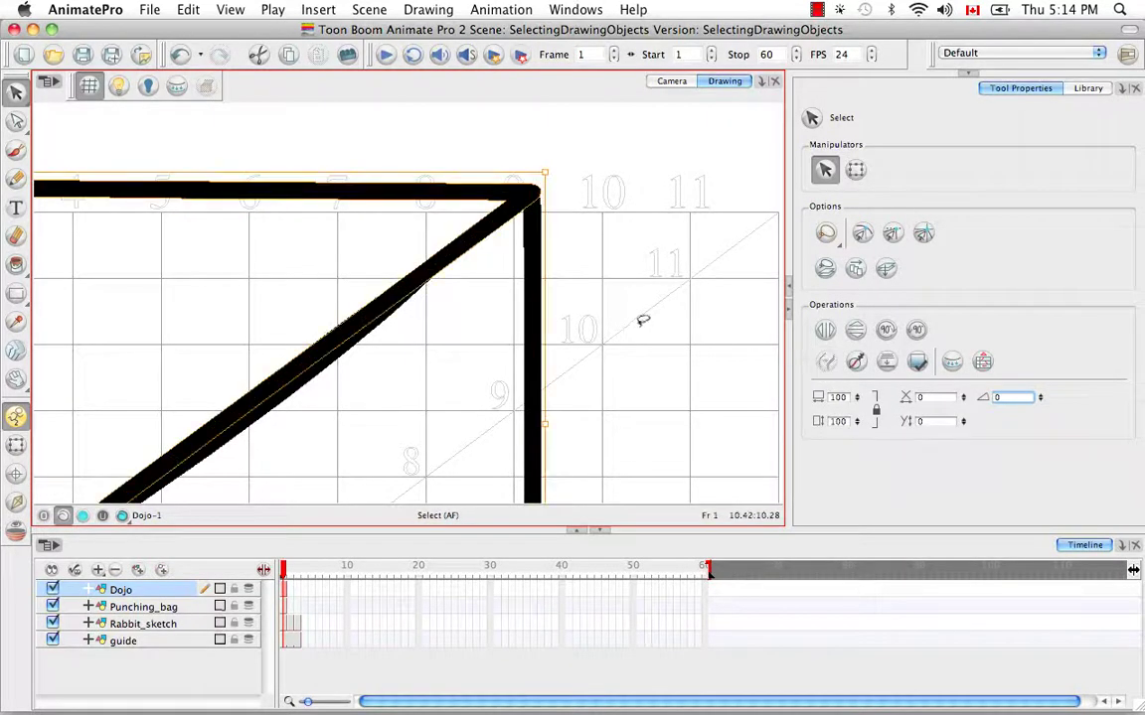
click(524, 255)
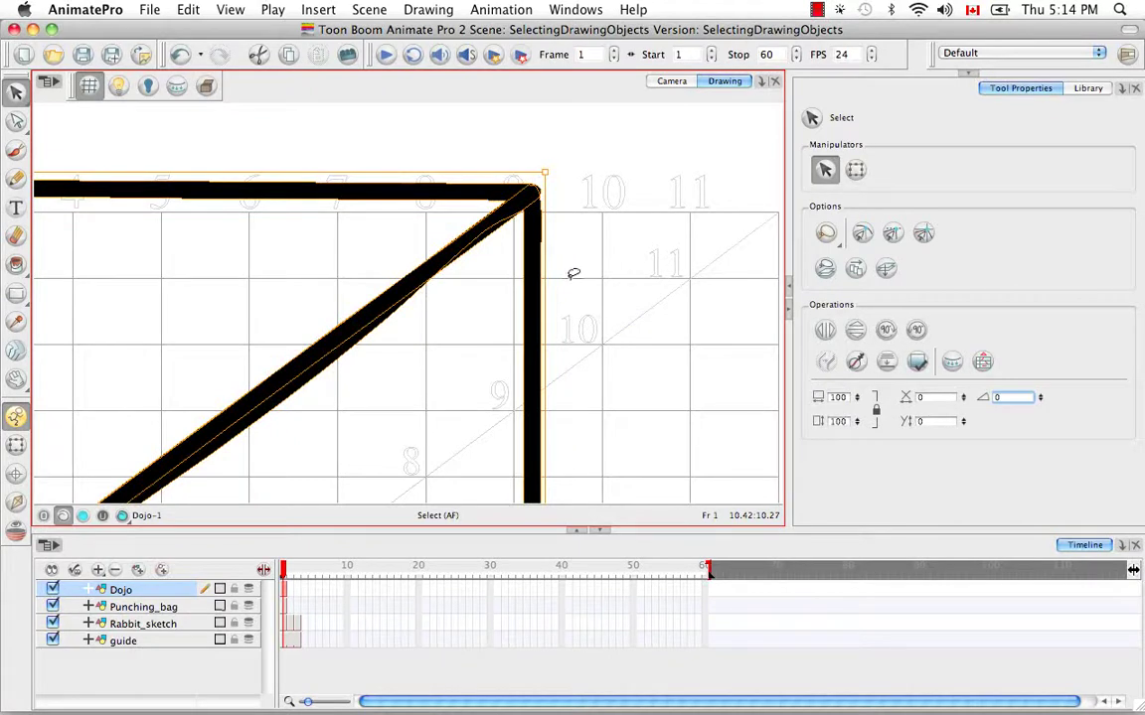
click(598, 250)
click(524, 323)
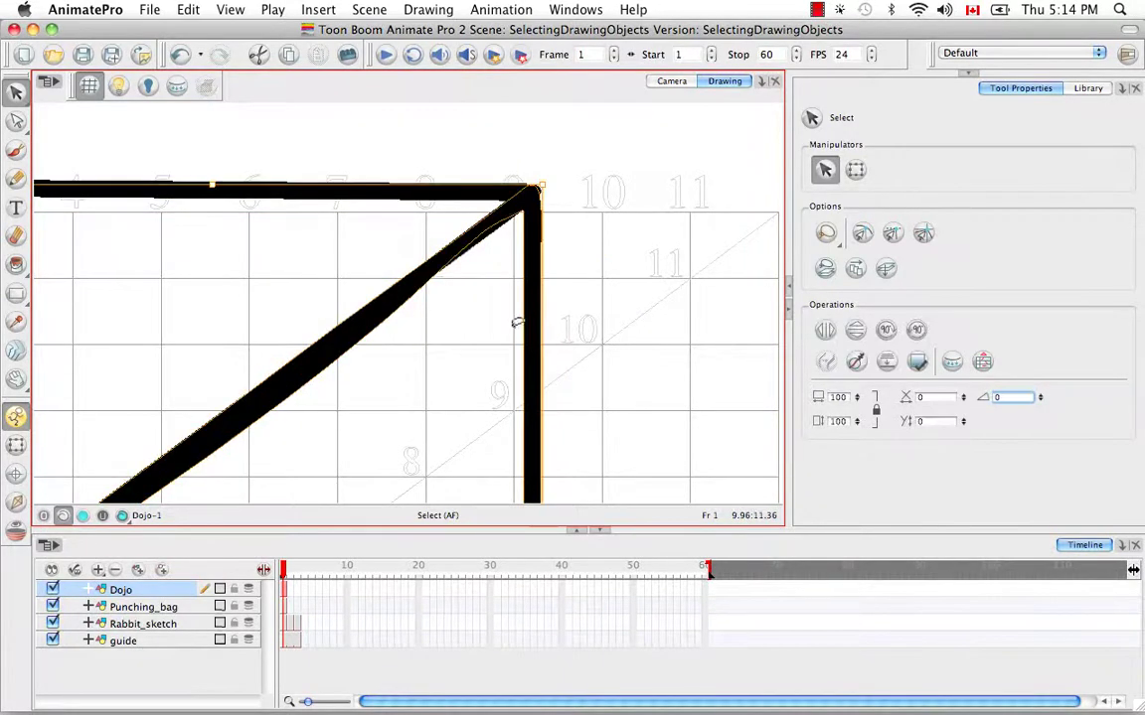
click(603, 212)
mouse_move(446, 132)
mouse_down()
mouse_move(369, 246)
mouse_move(355, 316)
mouse_up()
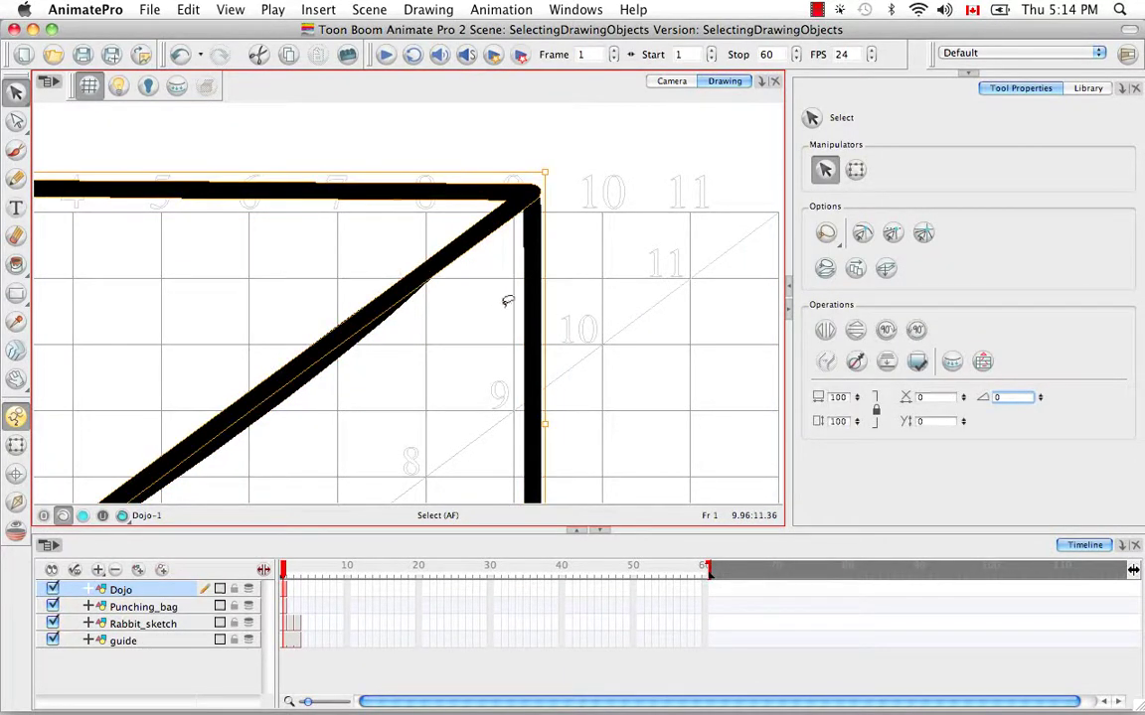
click(592, 251)
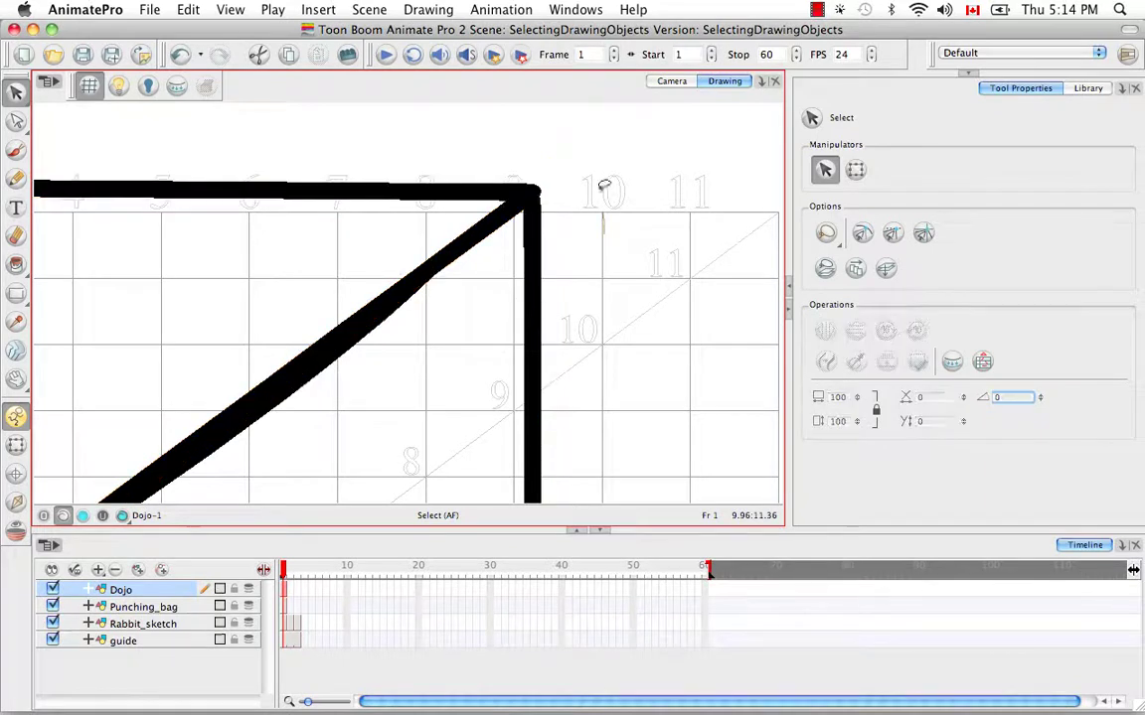
Step: Select all the strokes meeting at the upper-right corner, flatten them, and reselect the merged shape
mouse_move(603, 184)
mouse_down()
mouse_move(573, 380)
mouse_move(604, 220)
mouse_up()
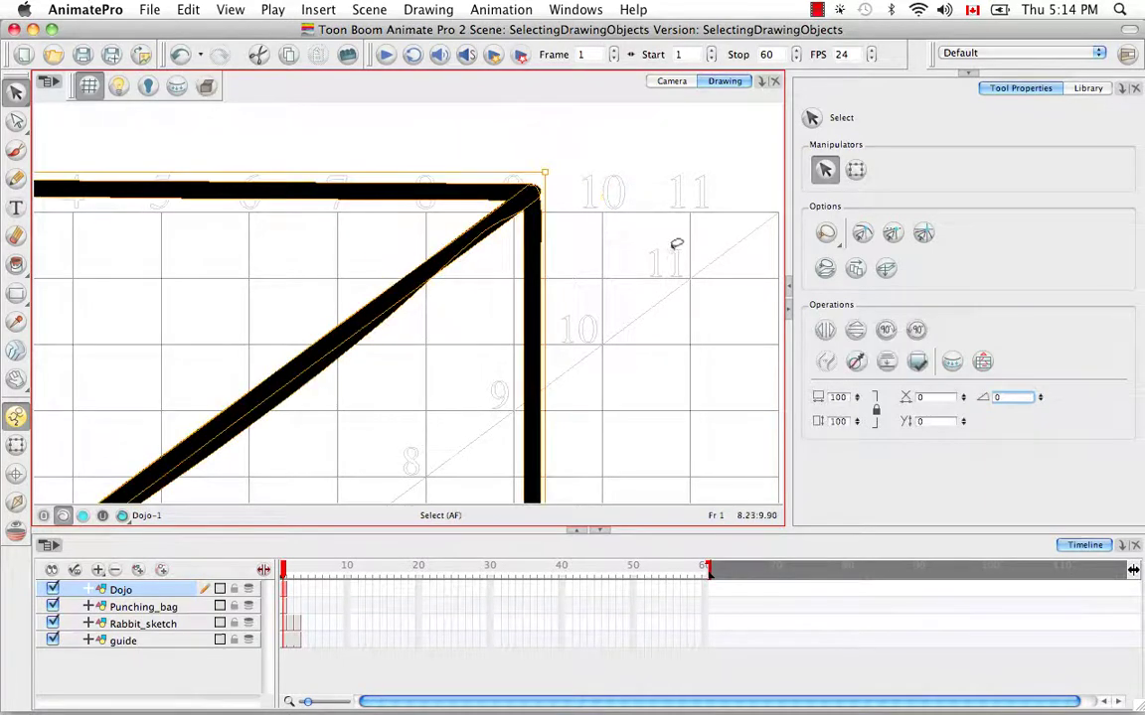
click(886, 363)
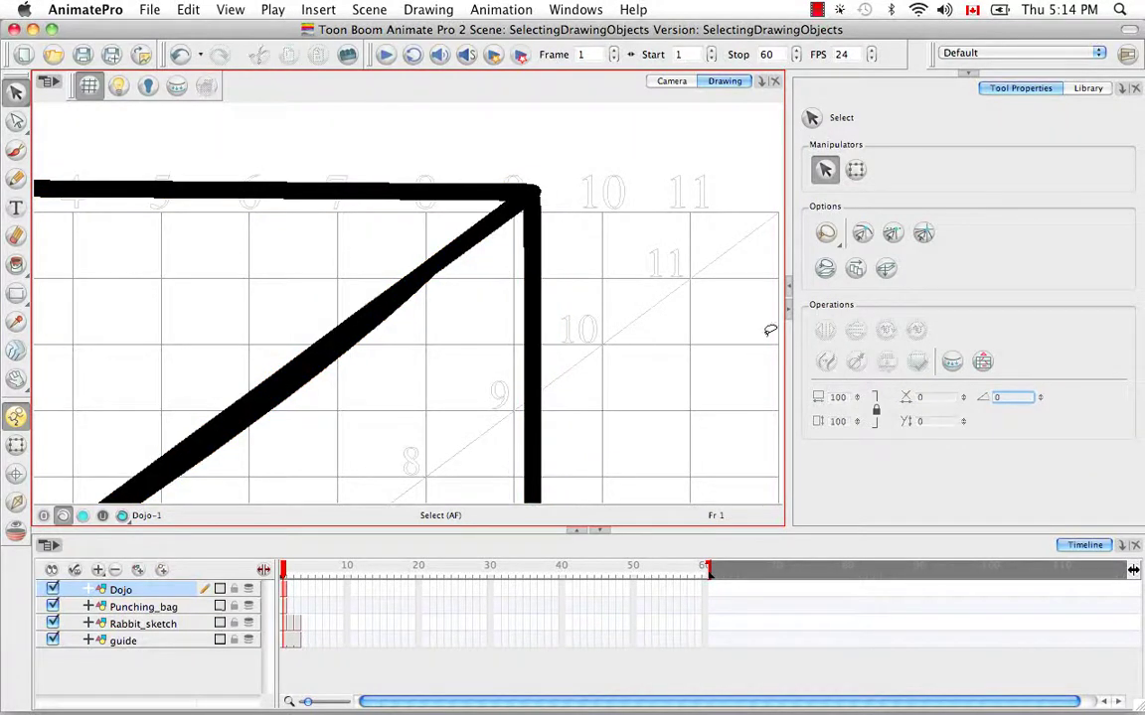
click(432, 187)
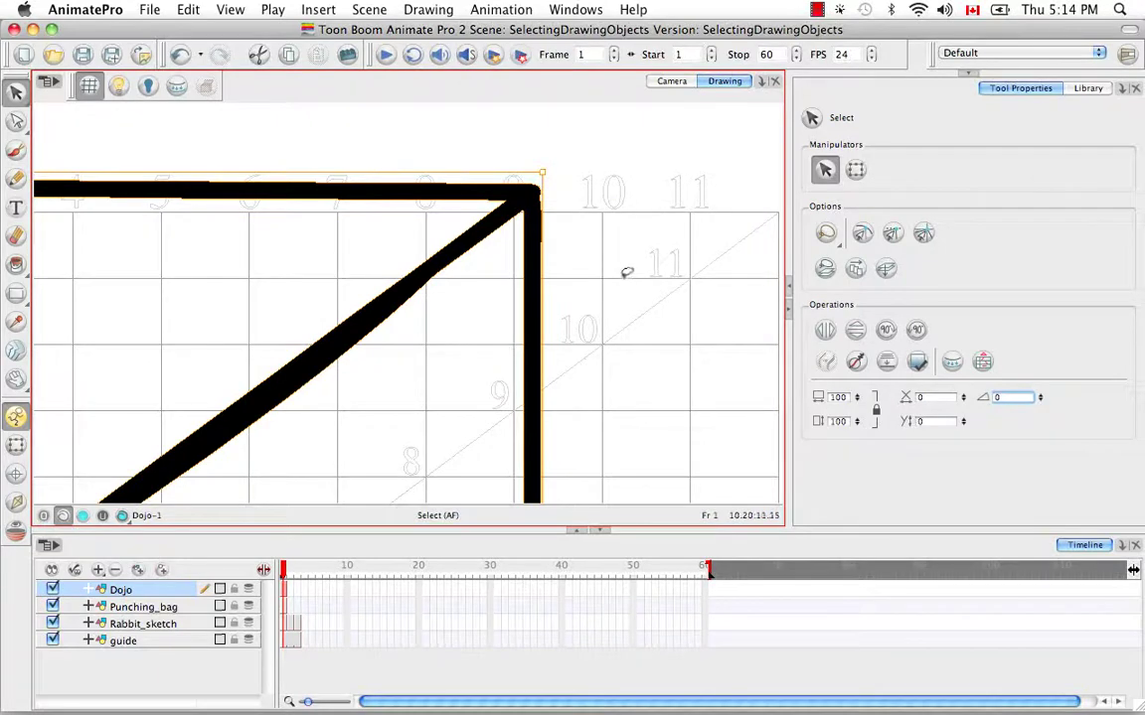
Step: Draw two crossing Brush strokes forming an X outside the drawing's upper-right corner, using Brush 1
key(space)
drag(648, 286, 570, 269)
click(653, 273)
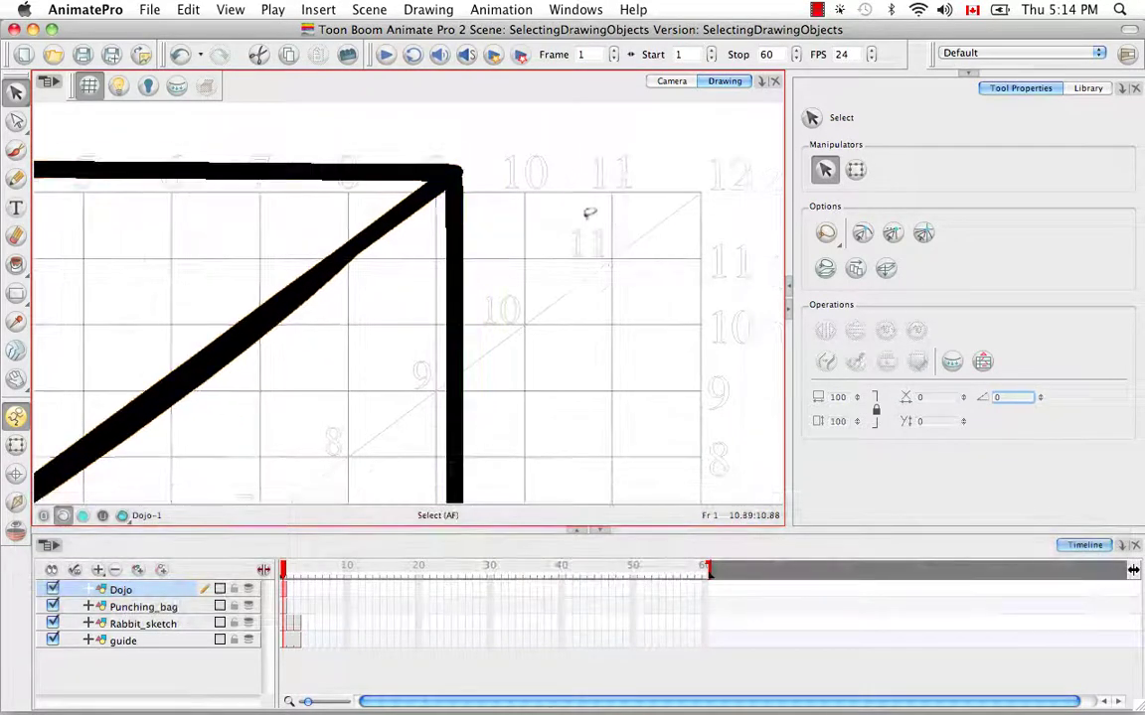
click(16, 149)
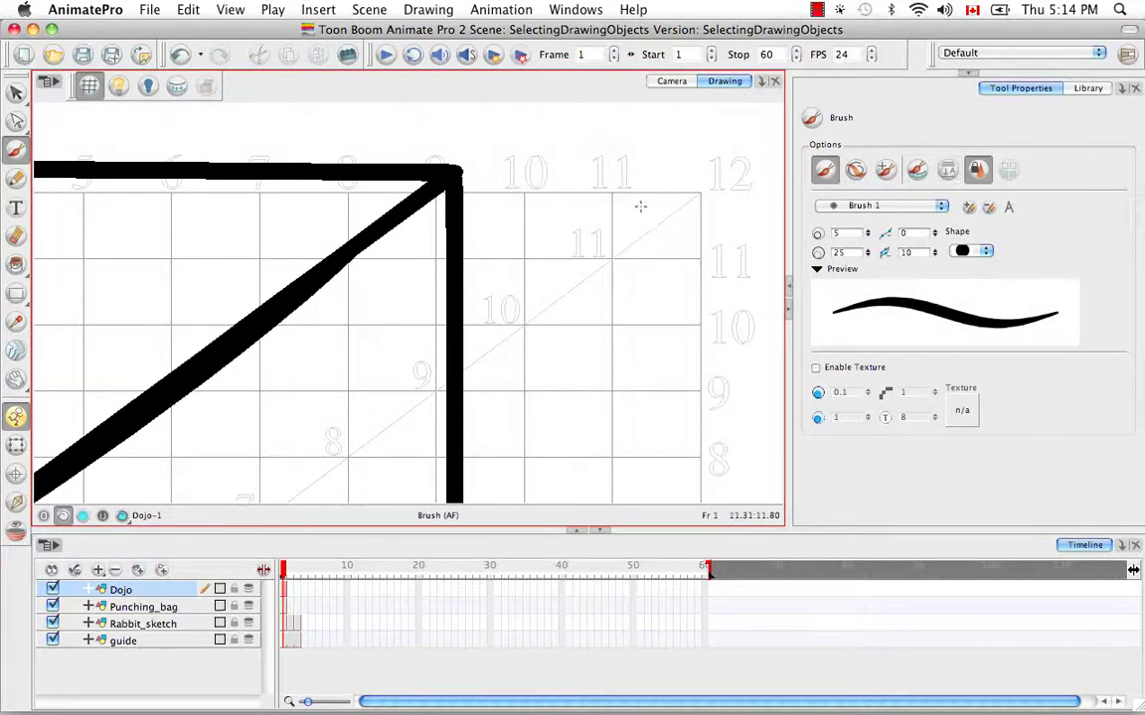
drag(642, 207, 564, 342)
drag(596, 188, 631, 368)
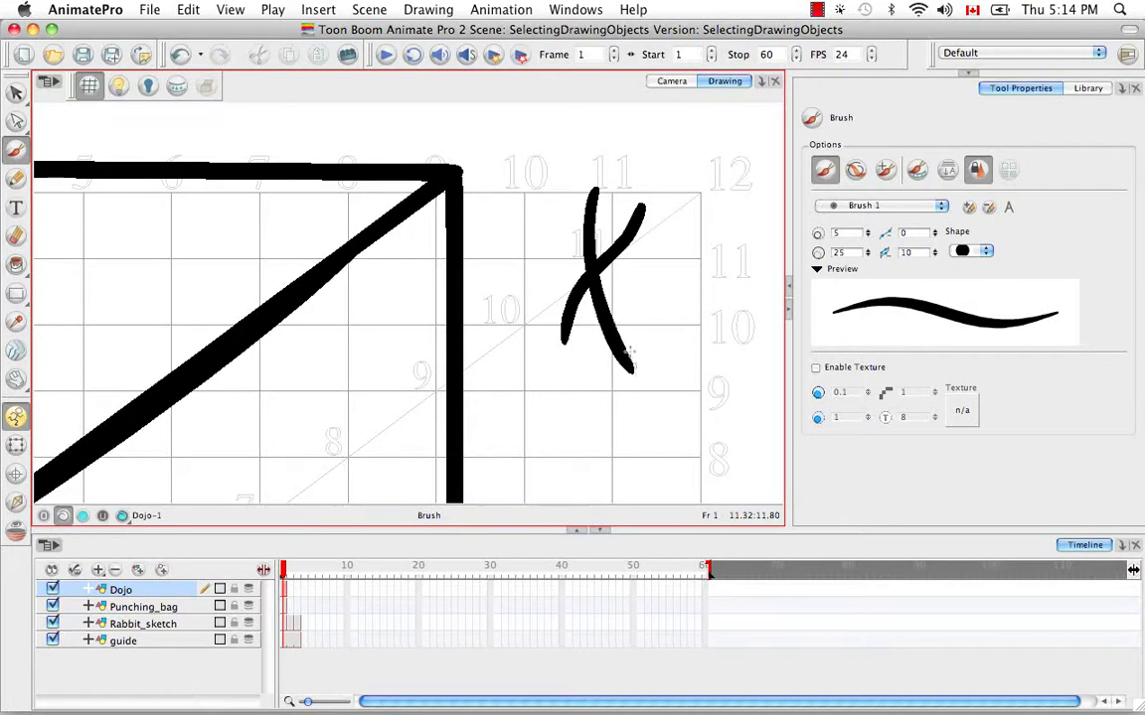
Step: Select the X's strokes together and individually to examine whether they are separate objects, and deselect them
key(v)
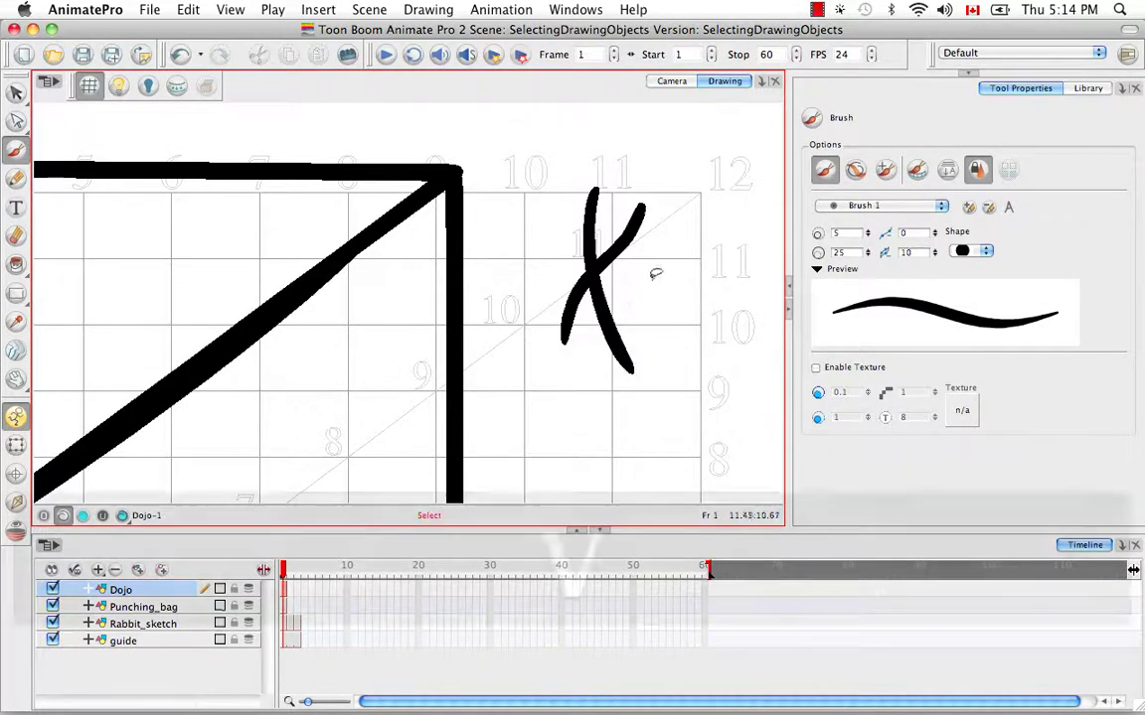
click(594, 244)
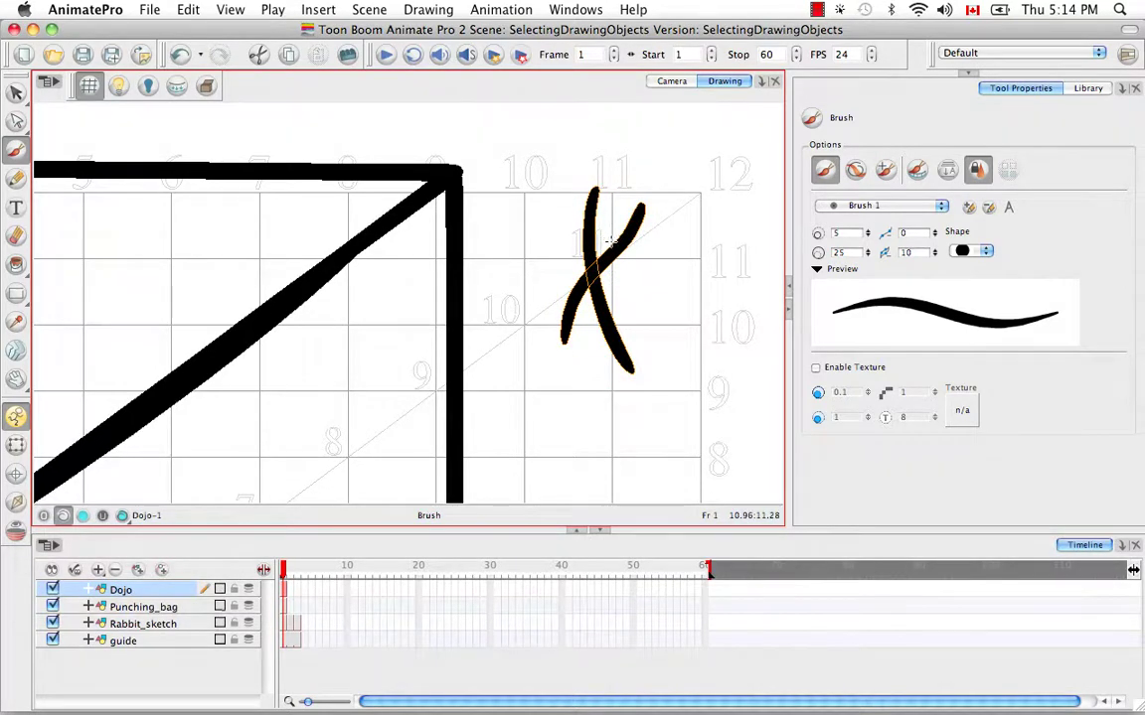
key(alt+v)
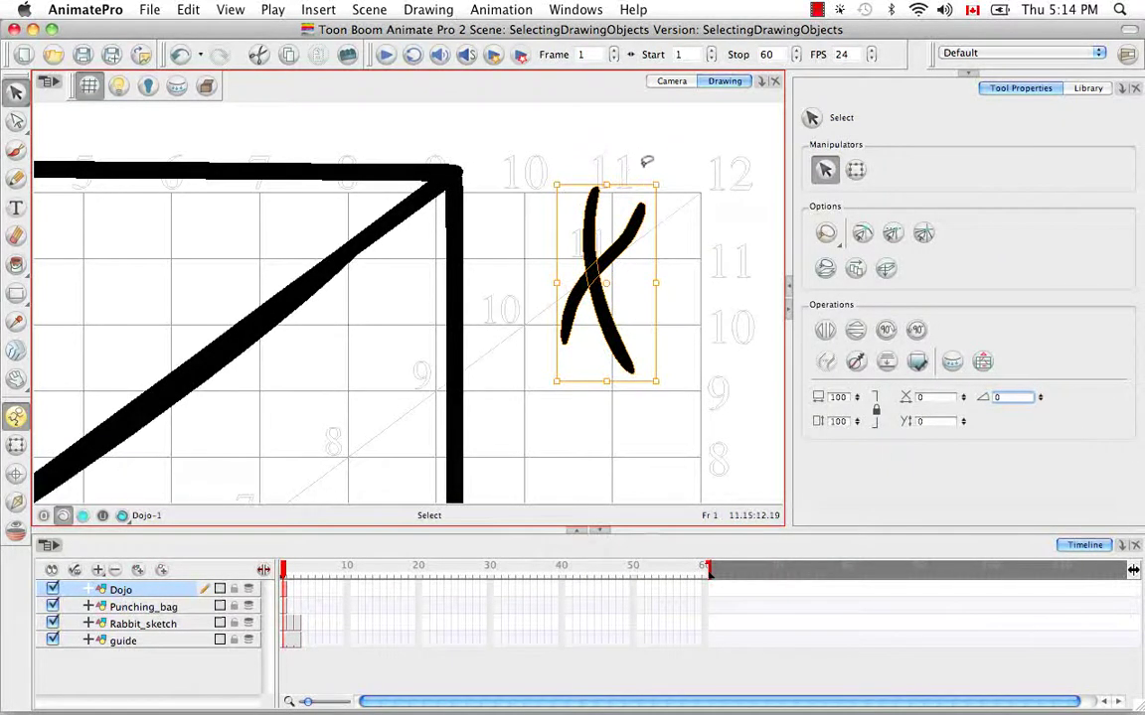
click(648, 161)
click(596, 213)
click(670, 256)
click(636, 219)
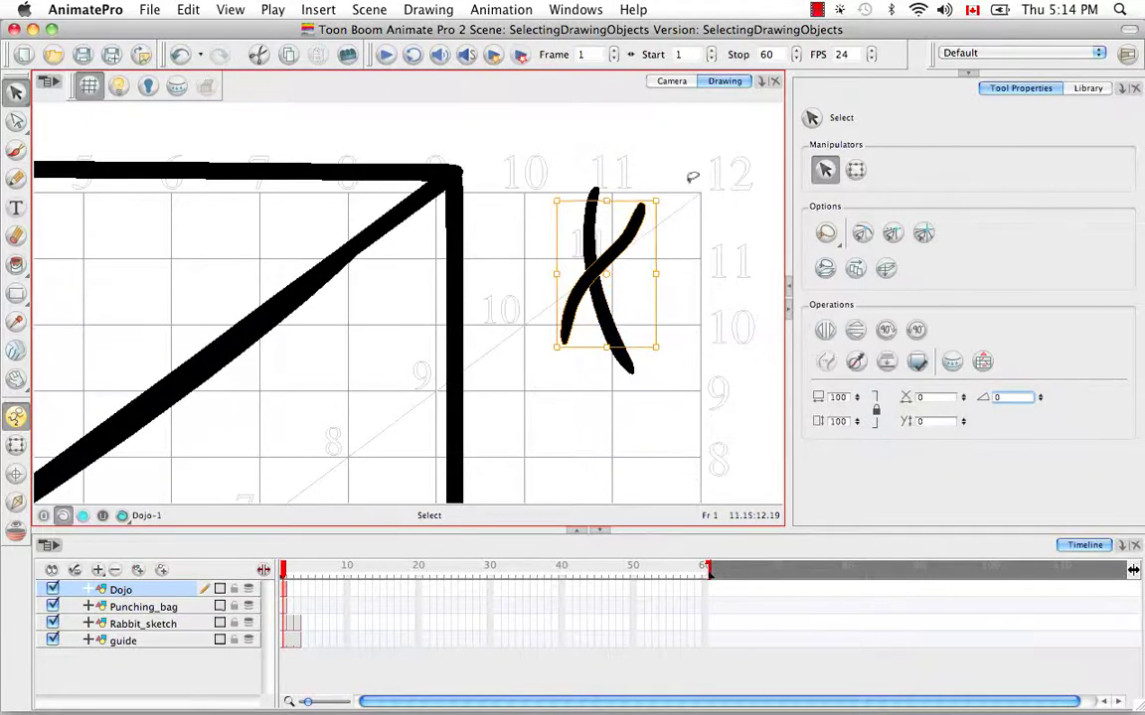
click(699, 173)
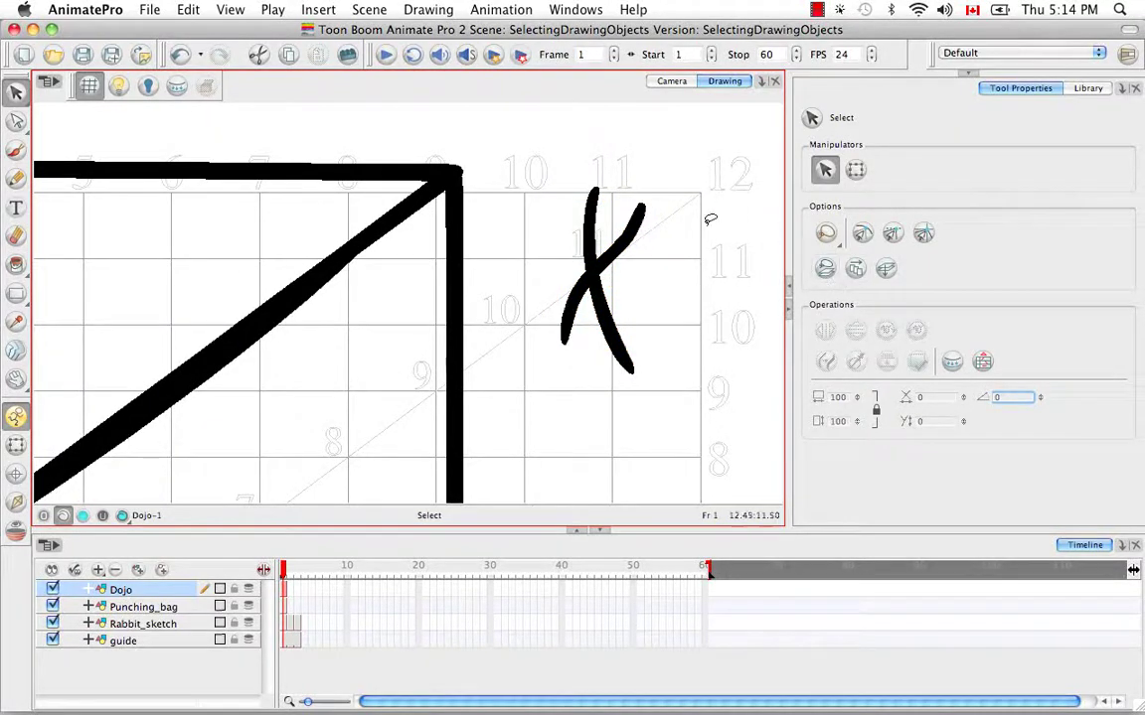
Step: Turn on Auto-Flatten for the Brush and draw a second X below and to the right of the first
click(16, 152)
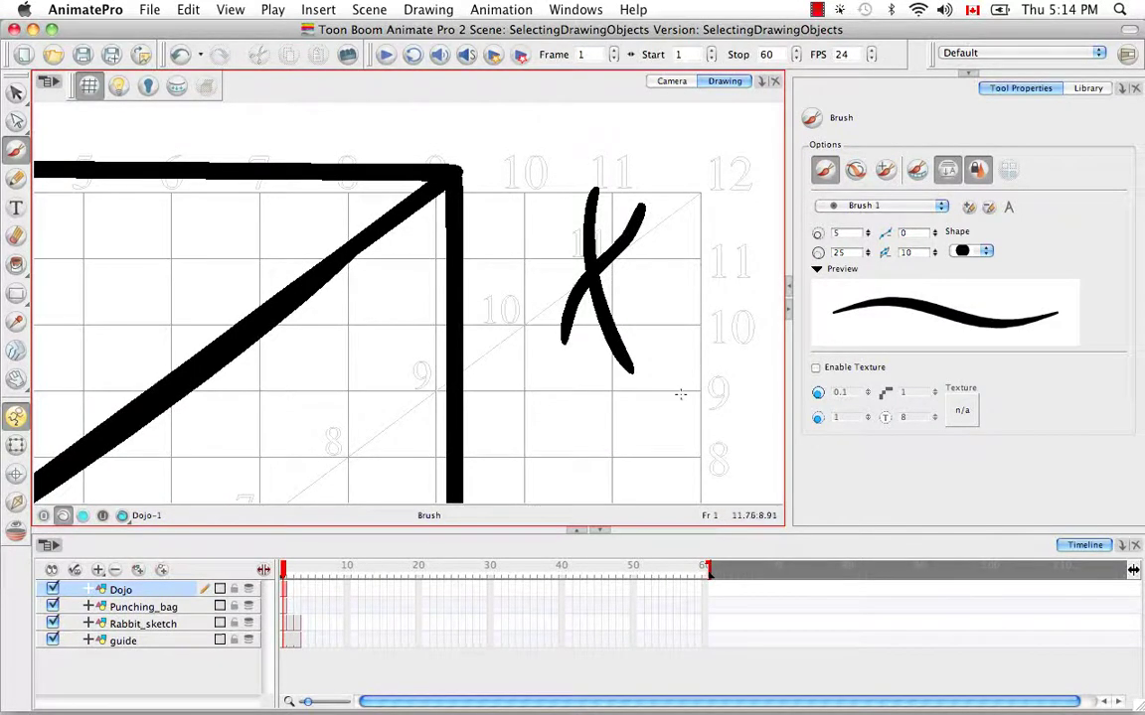
key(space)
mouse_move(680, 394)
mouse_down()
mouse_move(644, 340)
mouse_move(595, 330)
mouse_up()
drag(667, 301, 597, 437)
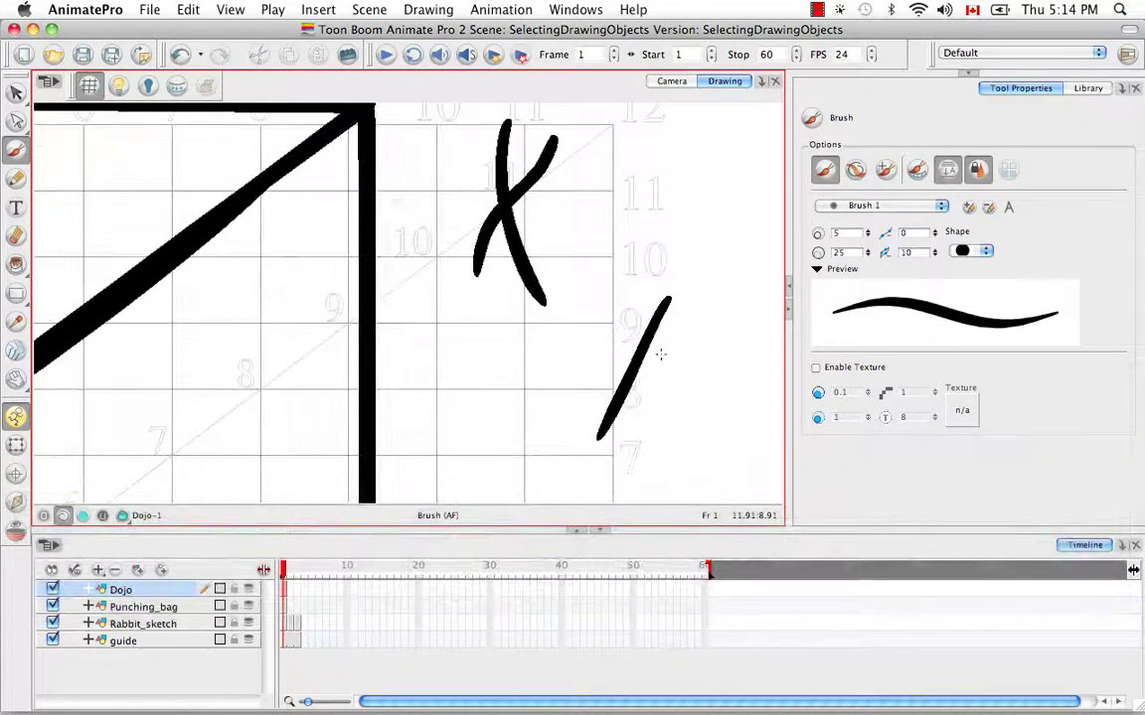
drag(619, 267, 662, 440)
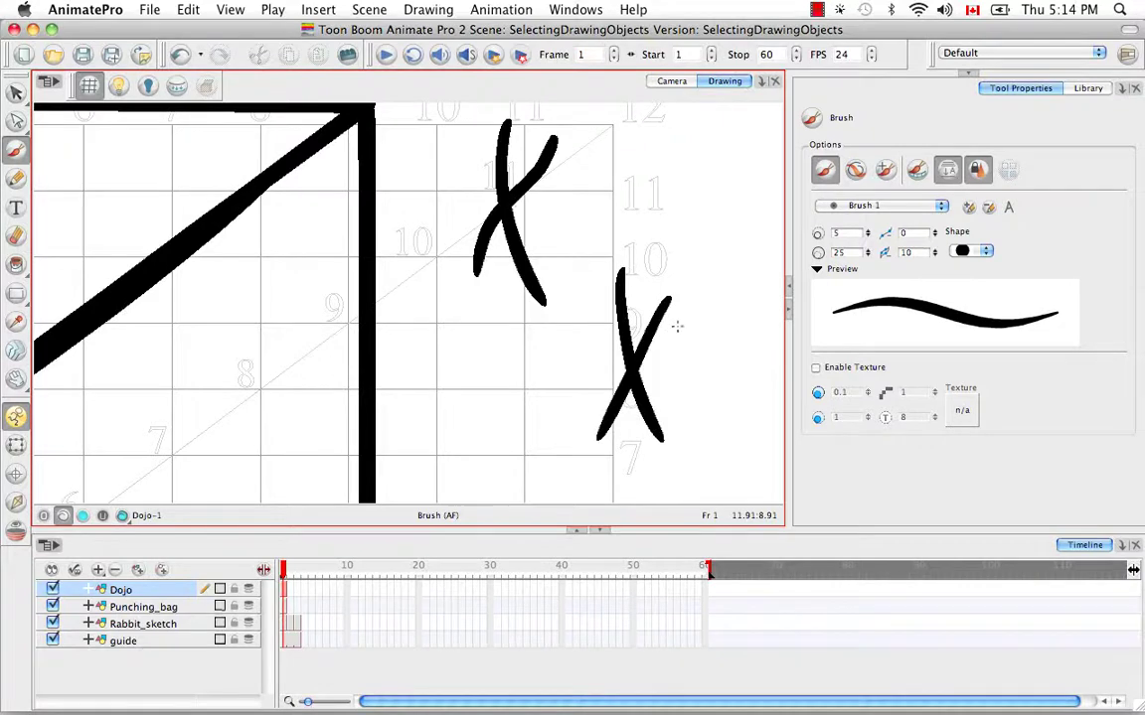
Step: Select the second X to examine how its strokes are joined, and return to the Brush tool
key(v)
click(622, 298)
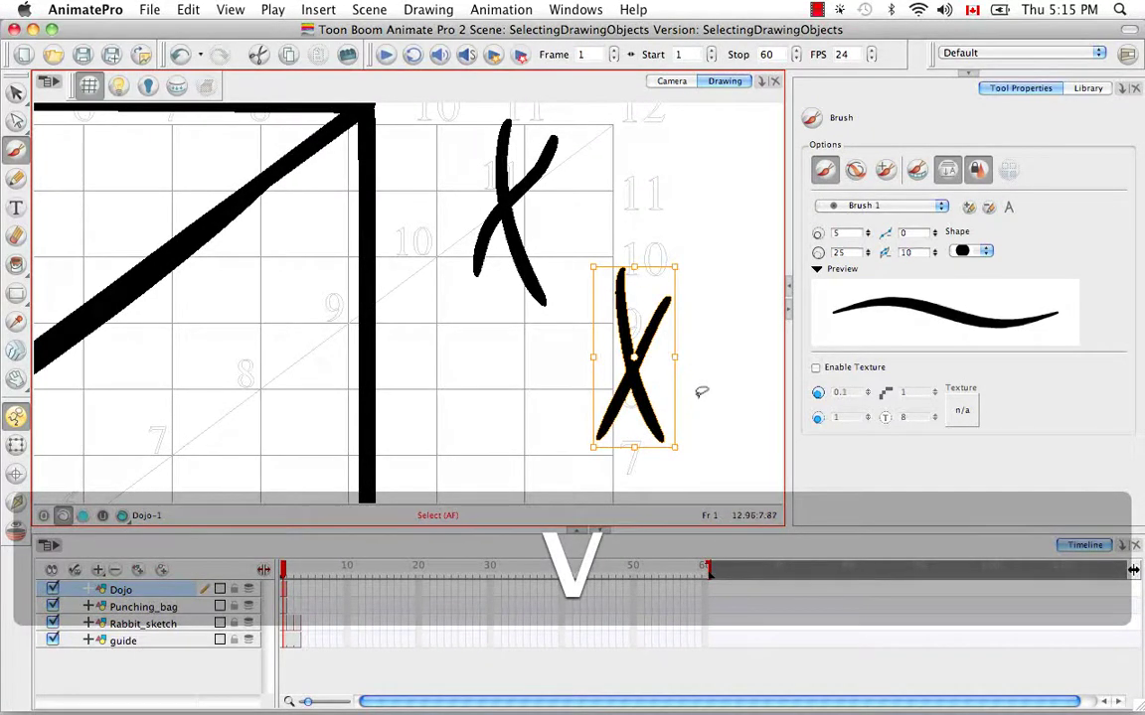
key(alt+b)
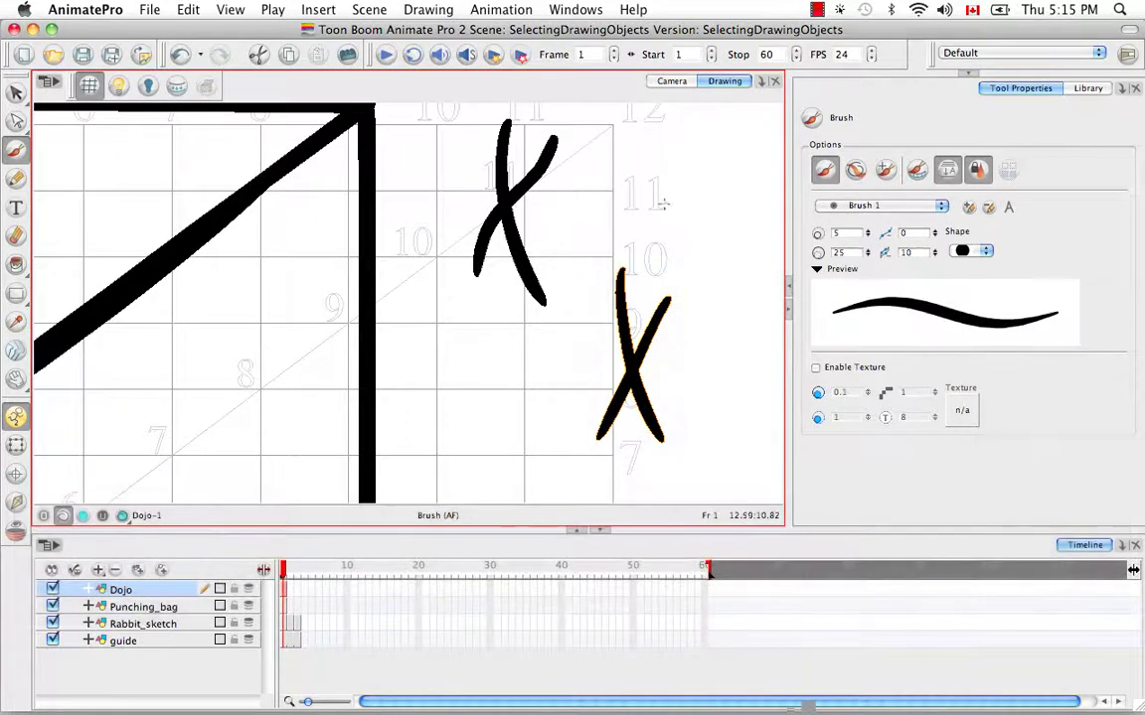
Step: Select both strokes of the first X, flatten them into one shape, check its contour, and deselect it
key(v)
mouse_move(595, 153)
mouse_down()
mouse_move(435, 258)
mouse_move(536, 149)
mouse_up()
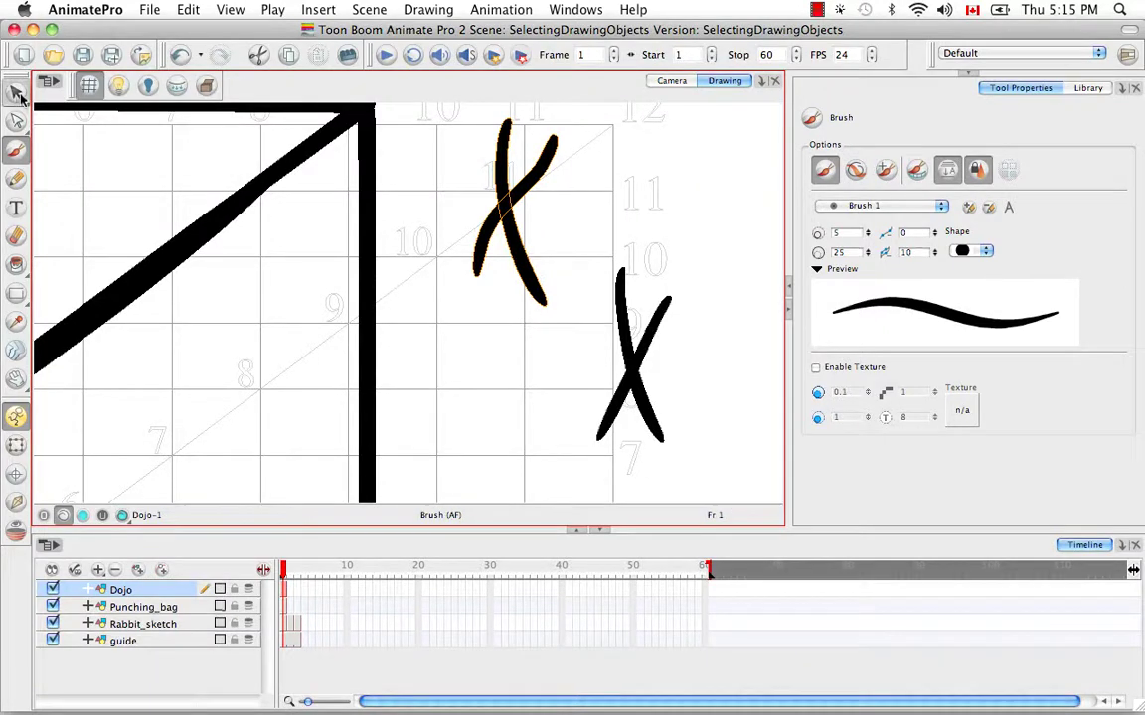
drag(19, 92, 60, 94)
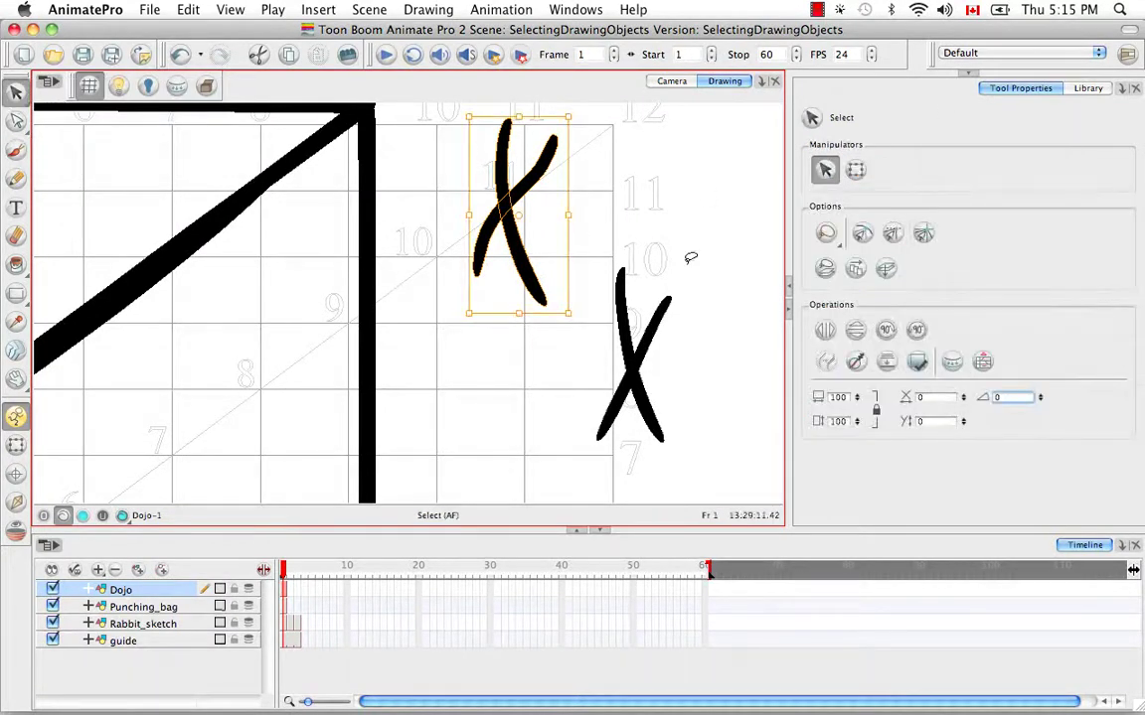
click(887, 364)
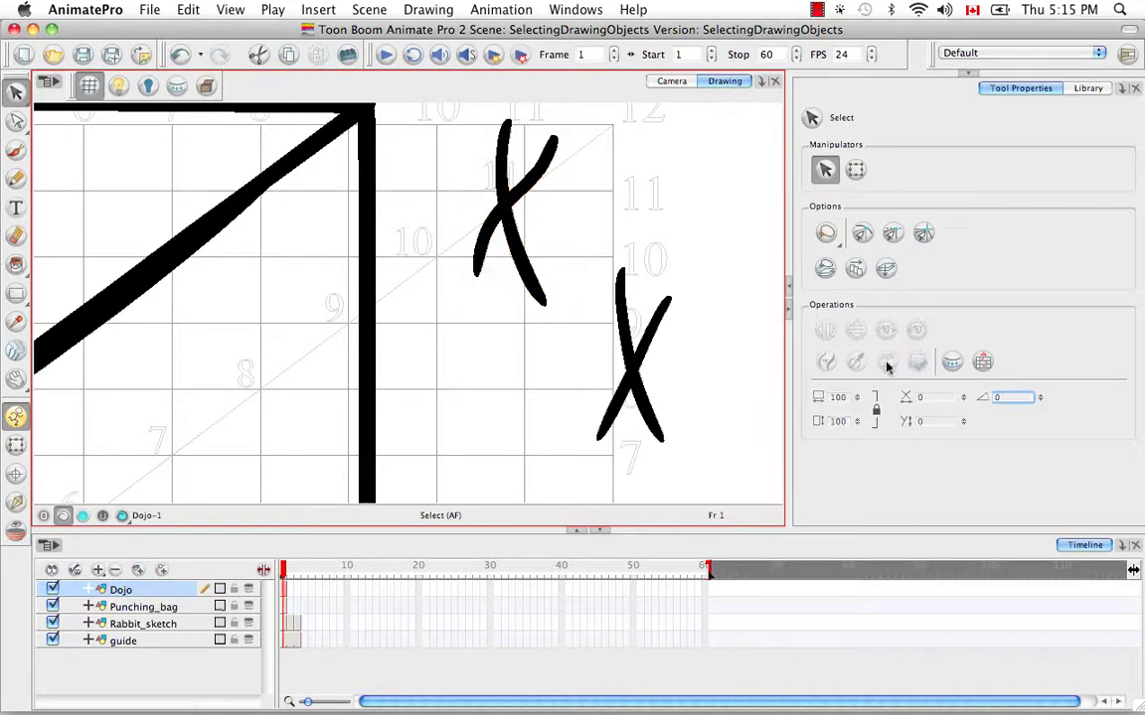
click(509, 189)
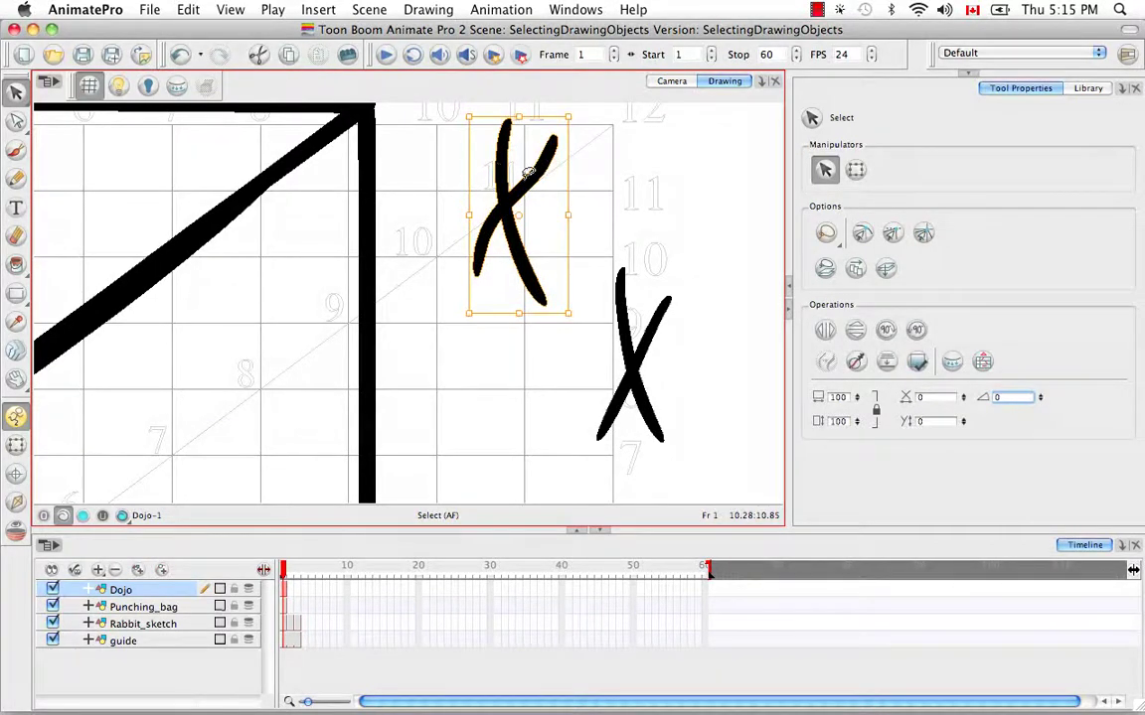
click(664, 258)
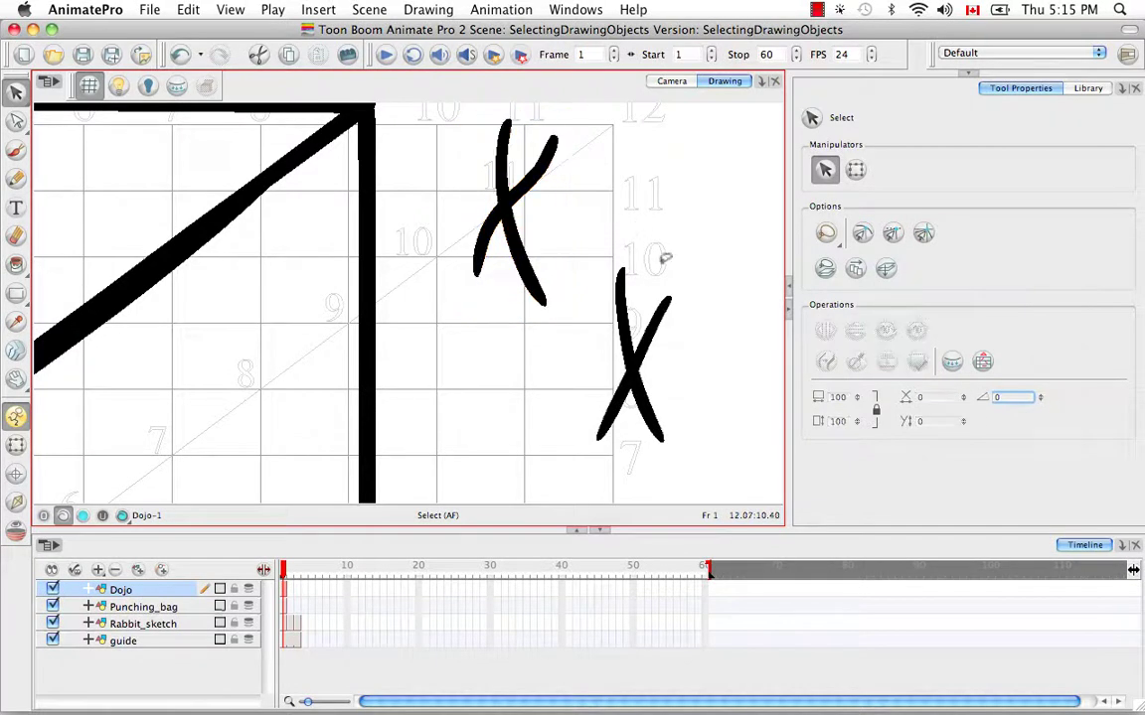